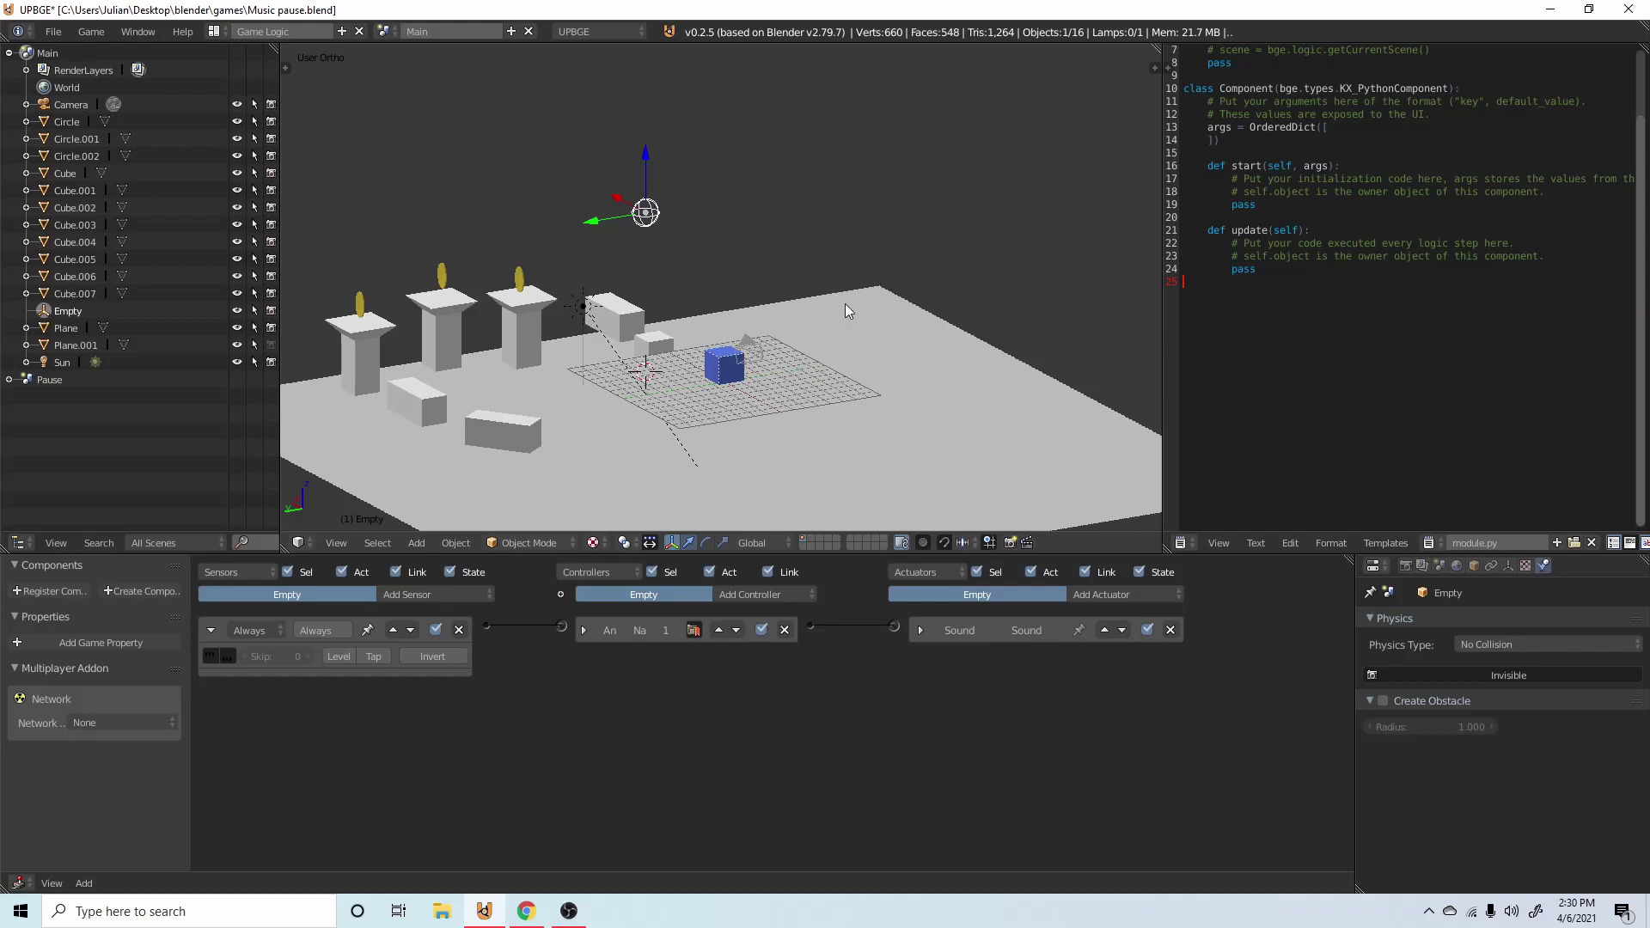
Step: Run the game, pause it and choose Resume to check how the music behaves
key("p")
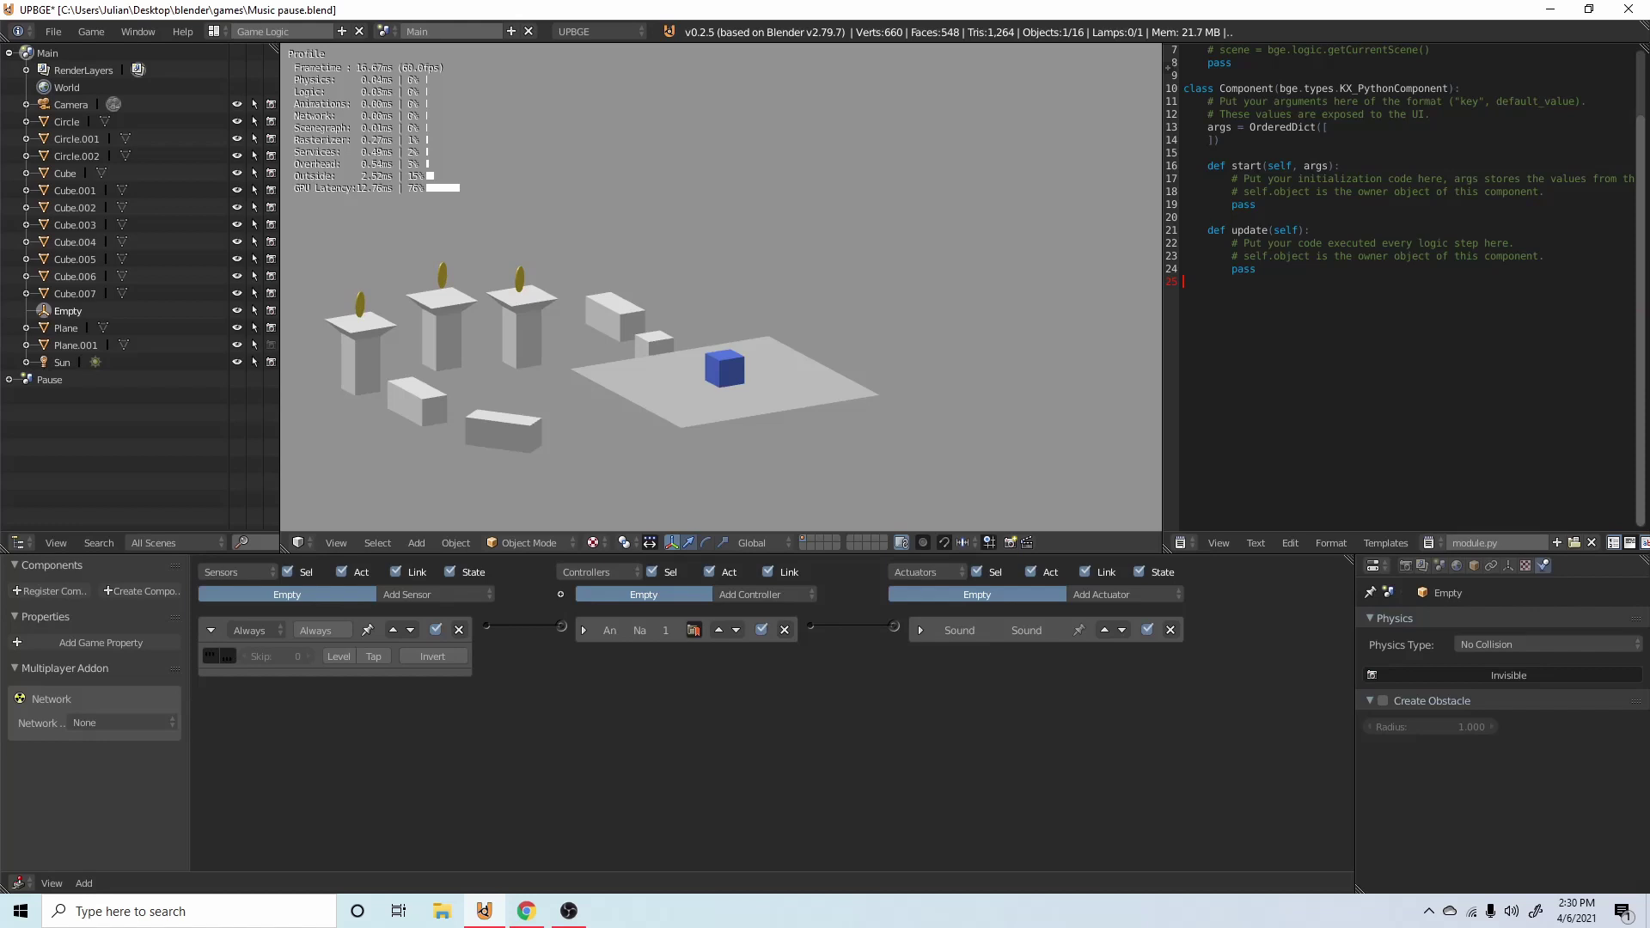
key("p")
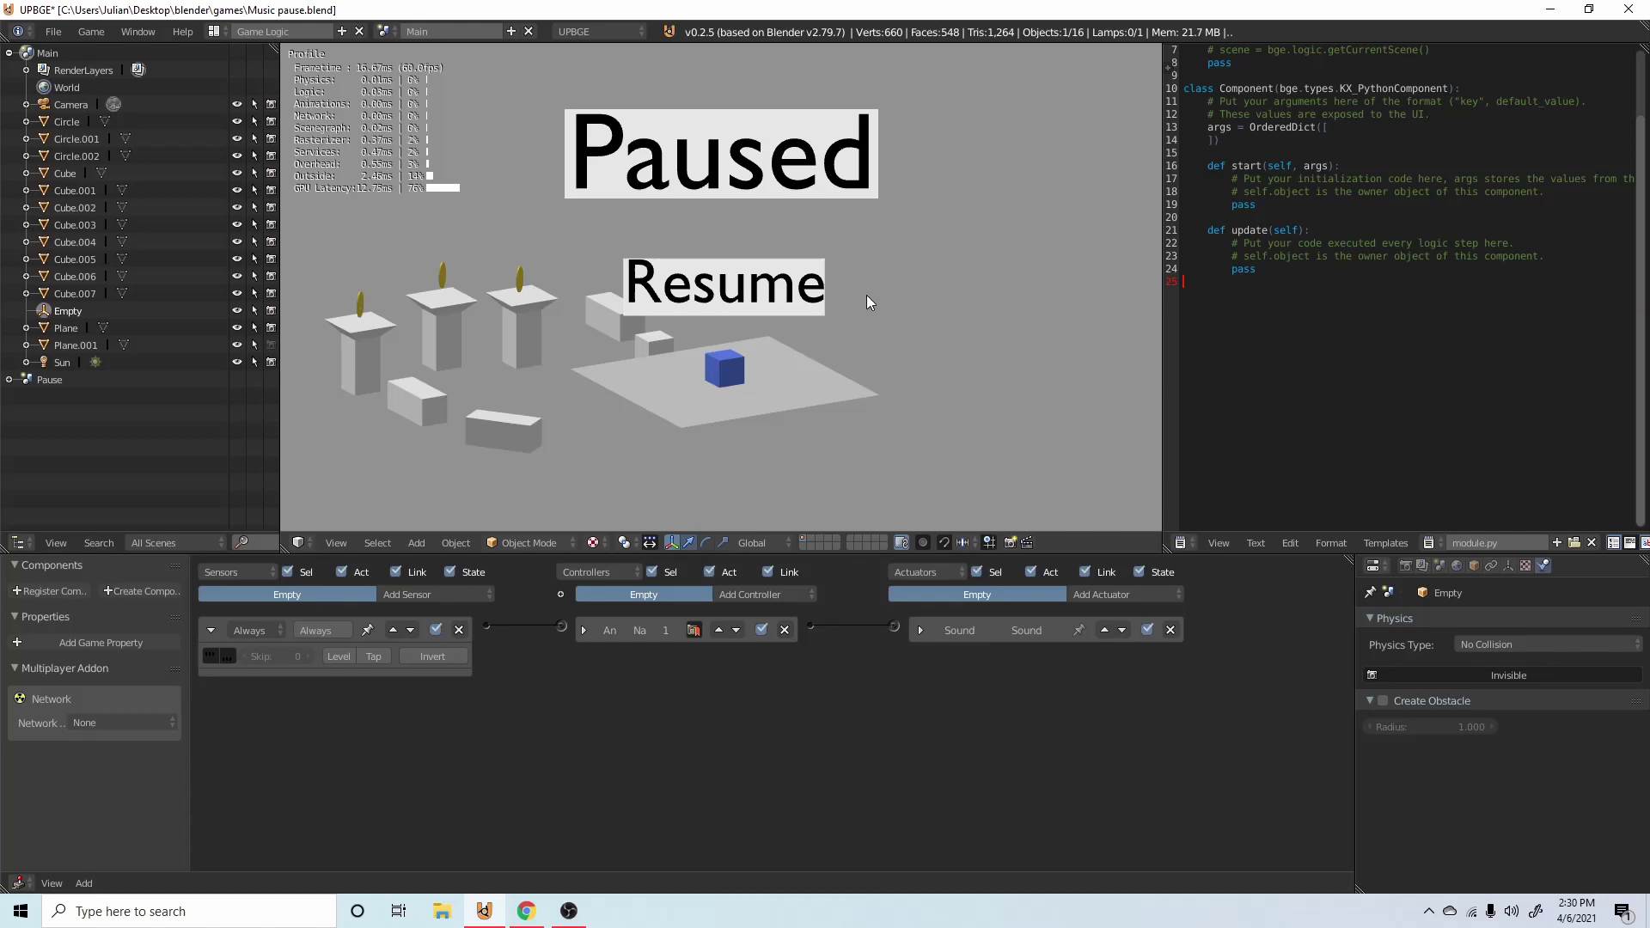
left_click(773, 290)
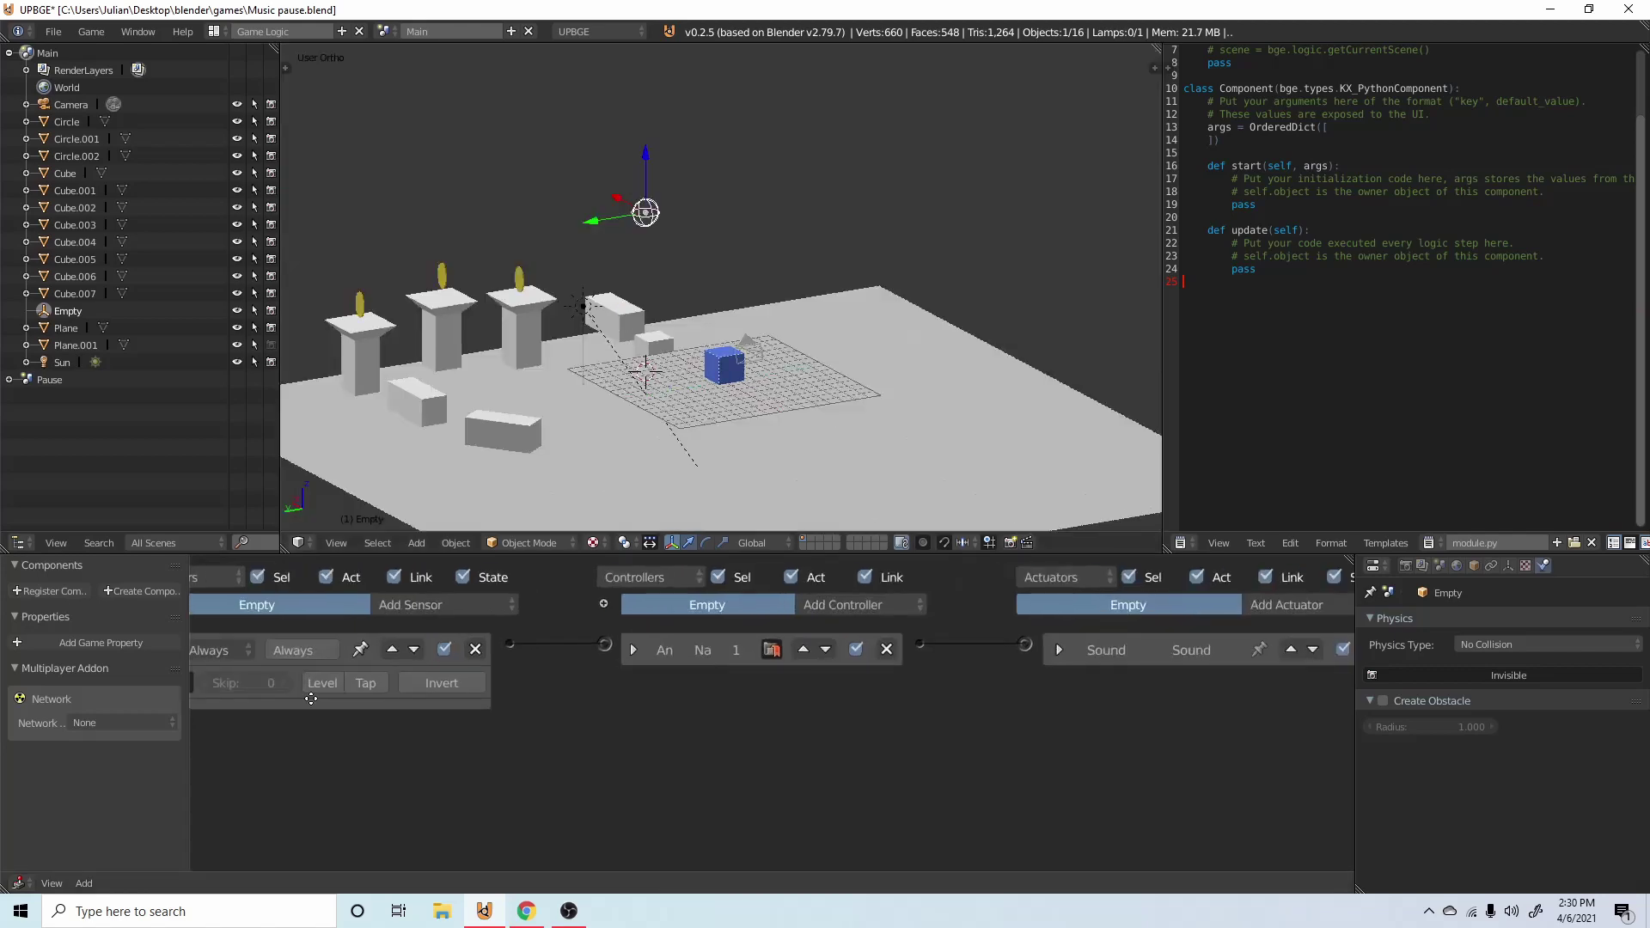
Step: Remove the Always sensor from the Empty's game logic
middle_click_drag(311, 698, 368, 699)
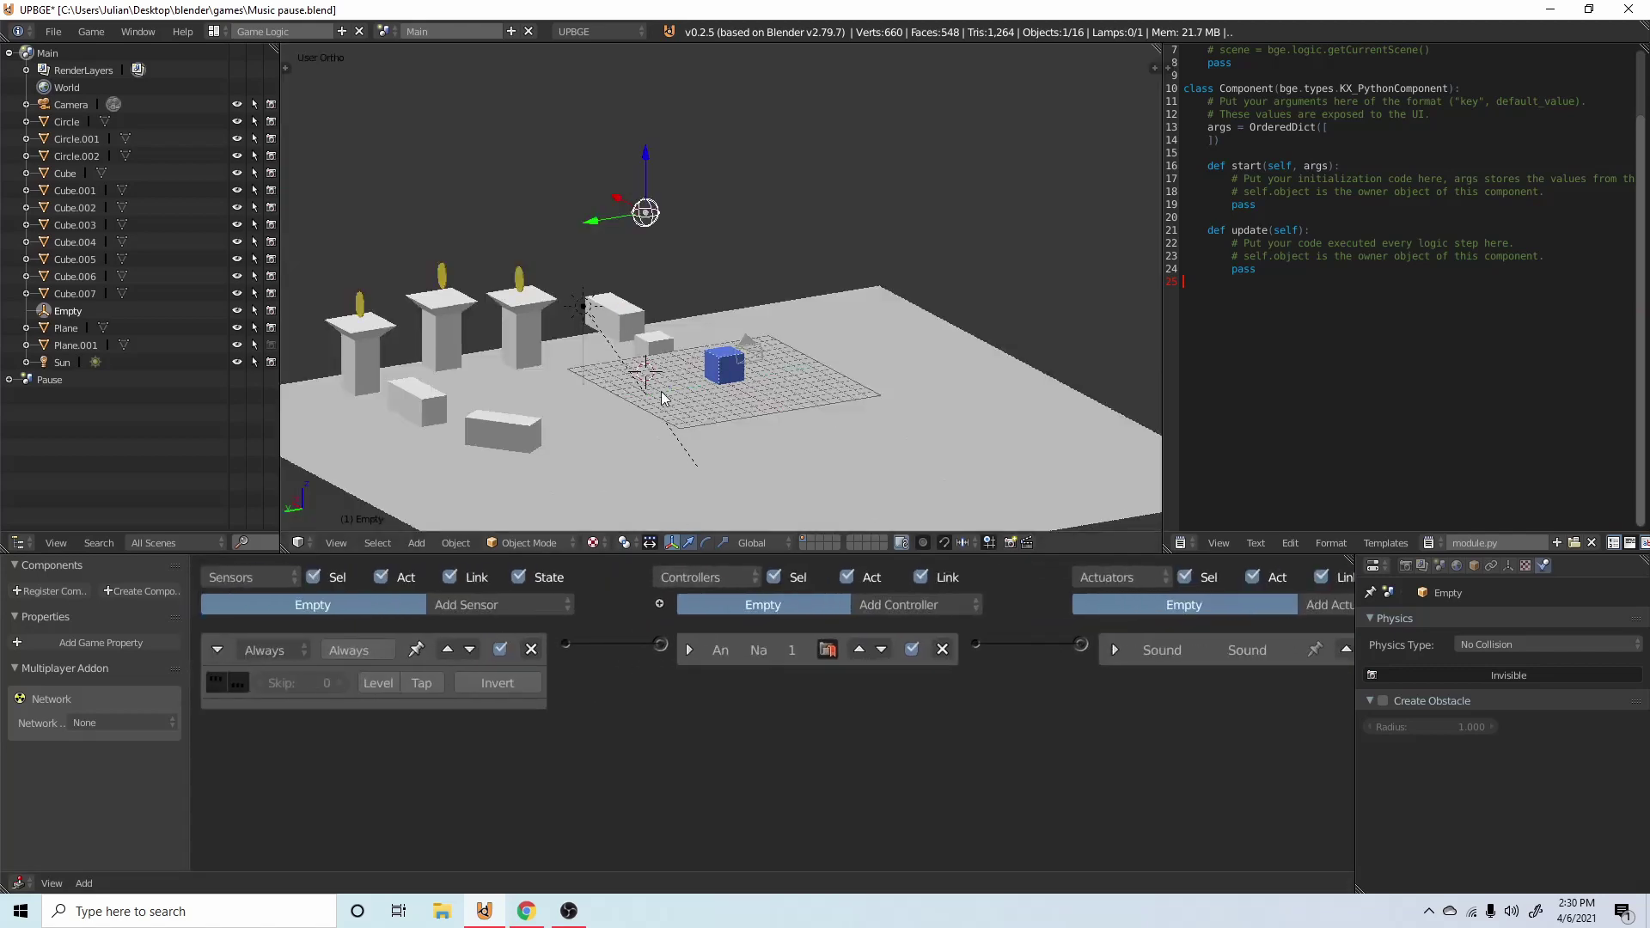
middle_click_drag(816, 387, 663, 250)
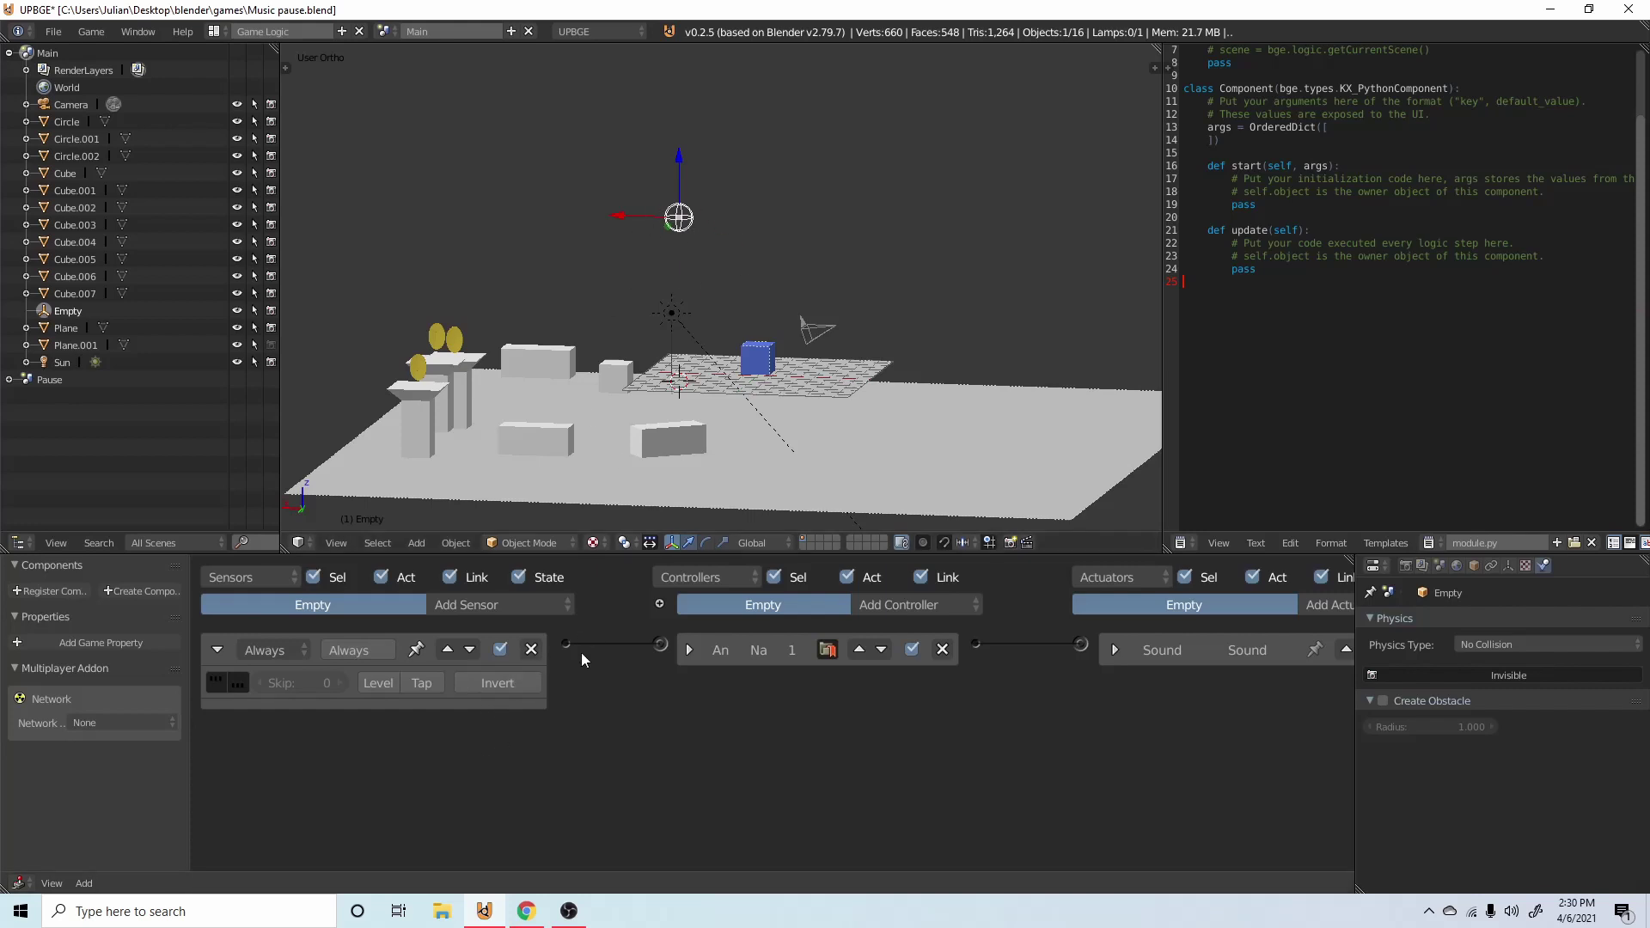
left_click(532, 649)
Step: Add a game property named Pause to the Empty and set its type to Integer
left_click(103, 642)
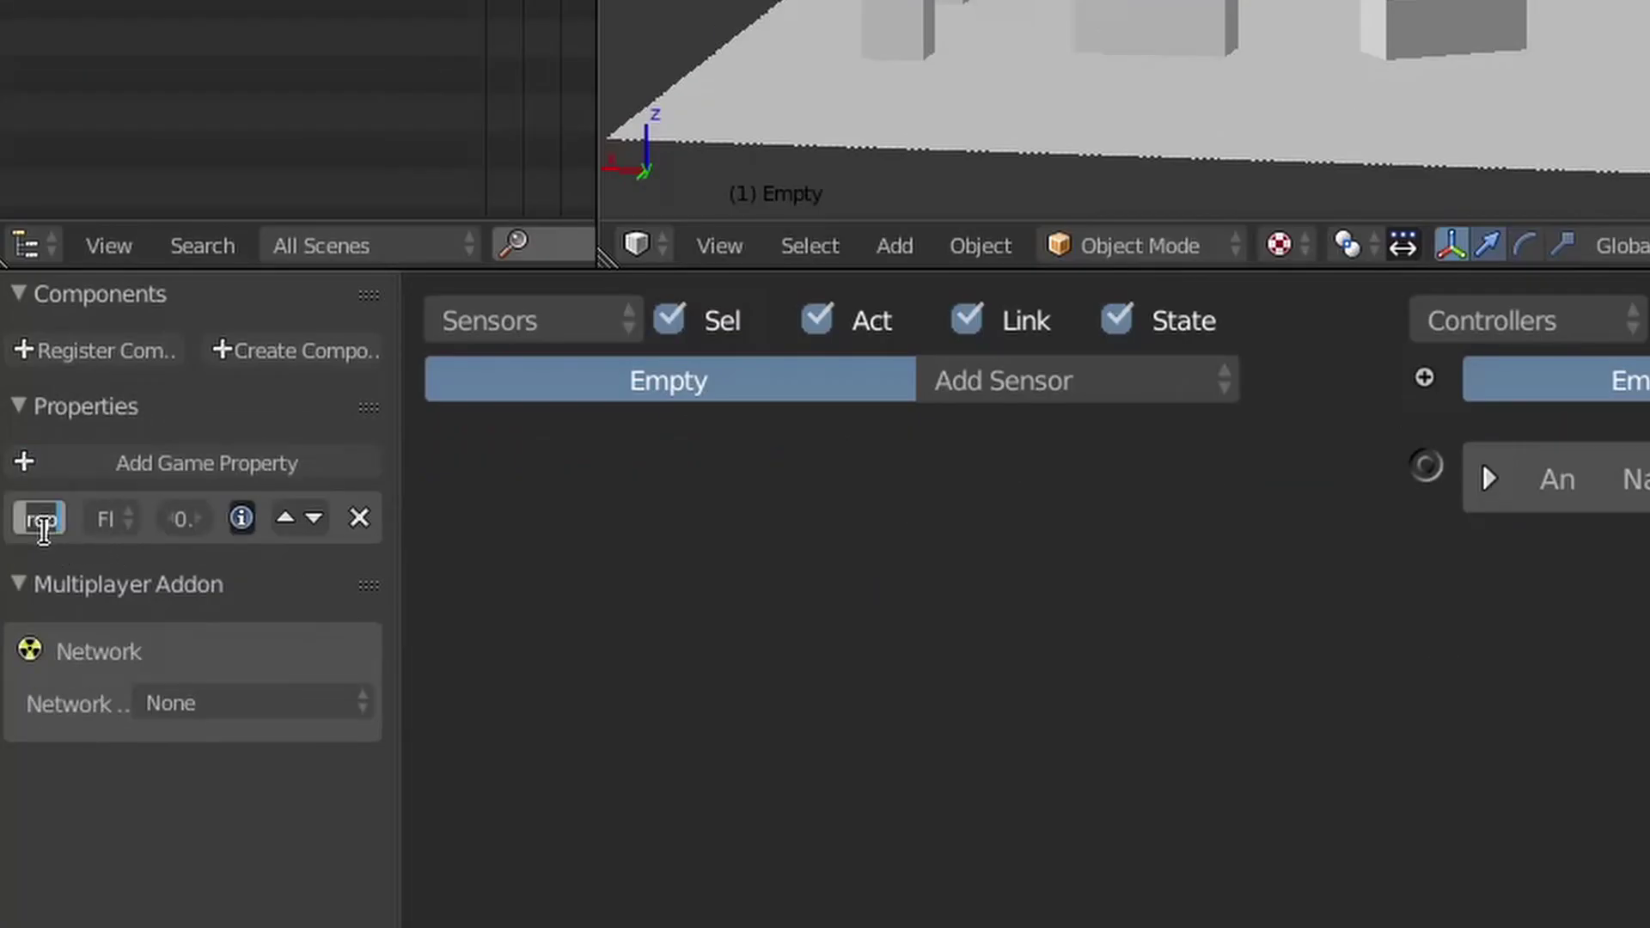
type("Pau")
key("Return")
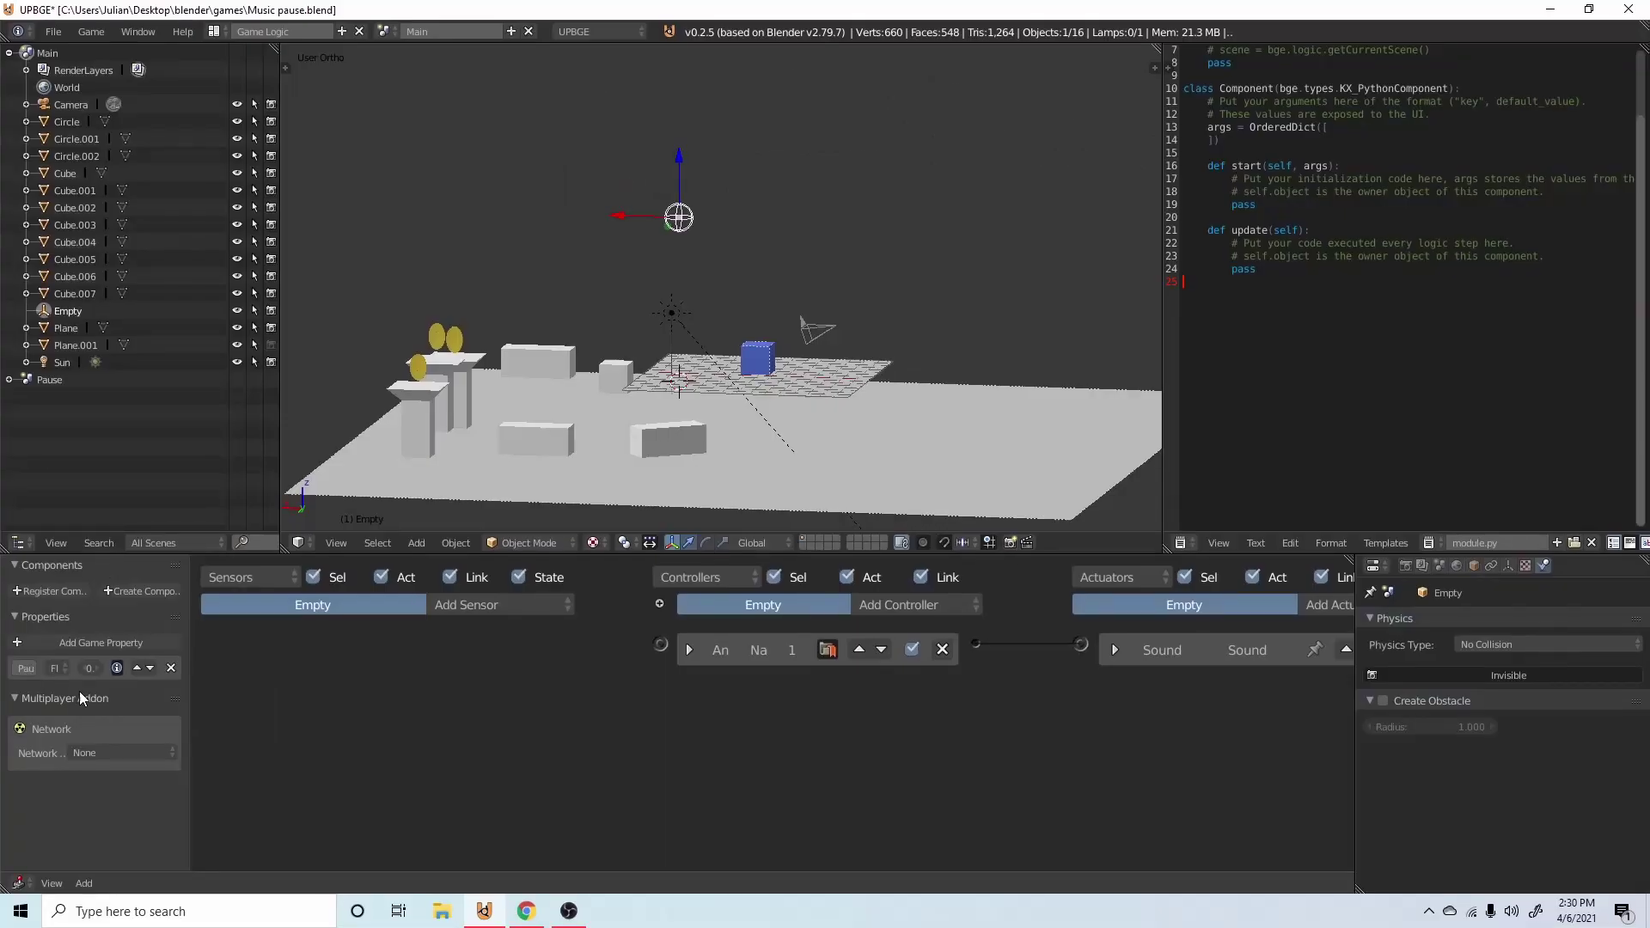
left_click(60, 670)
left_click(79, 634)
Step: Add a Property sensor linked to the Empty's And controller, checking that the Pause property equals 0
left_click(493, 611)
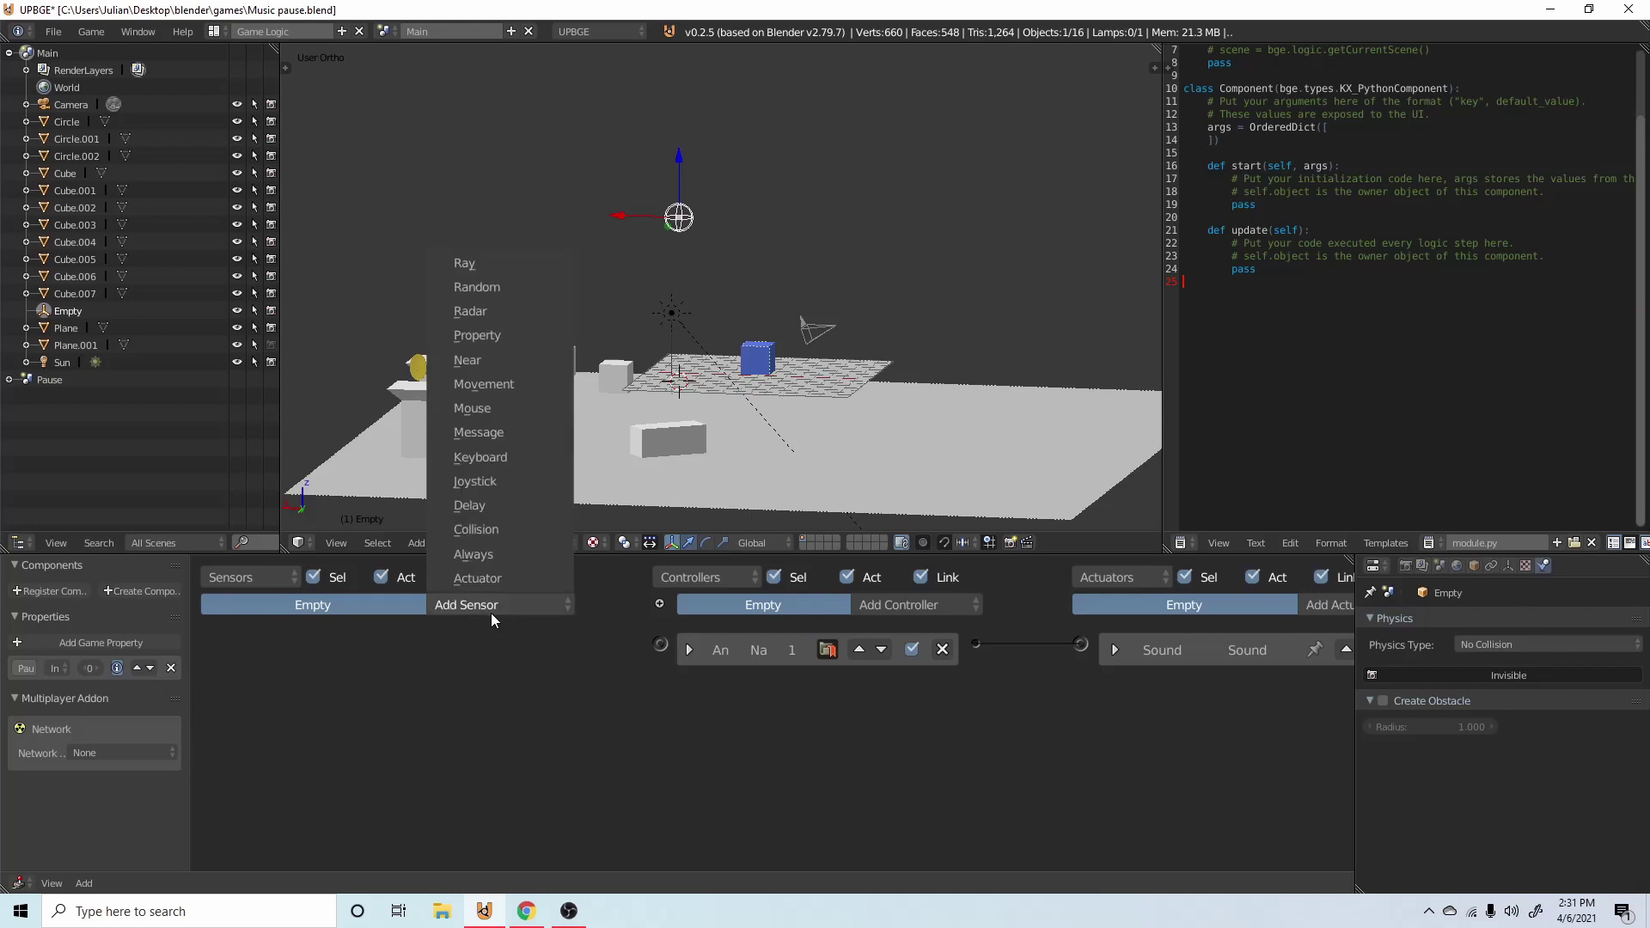
left_click(503, 334)
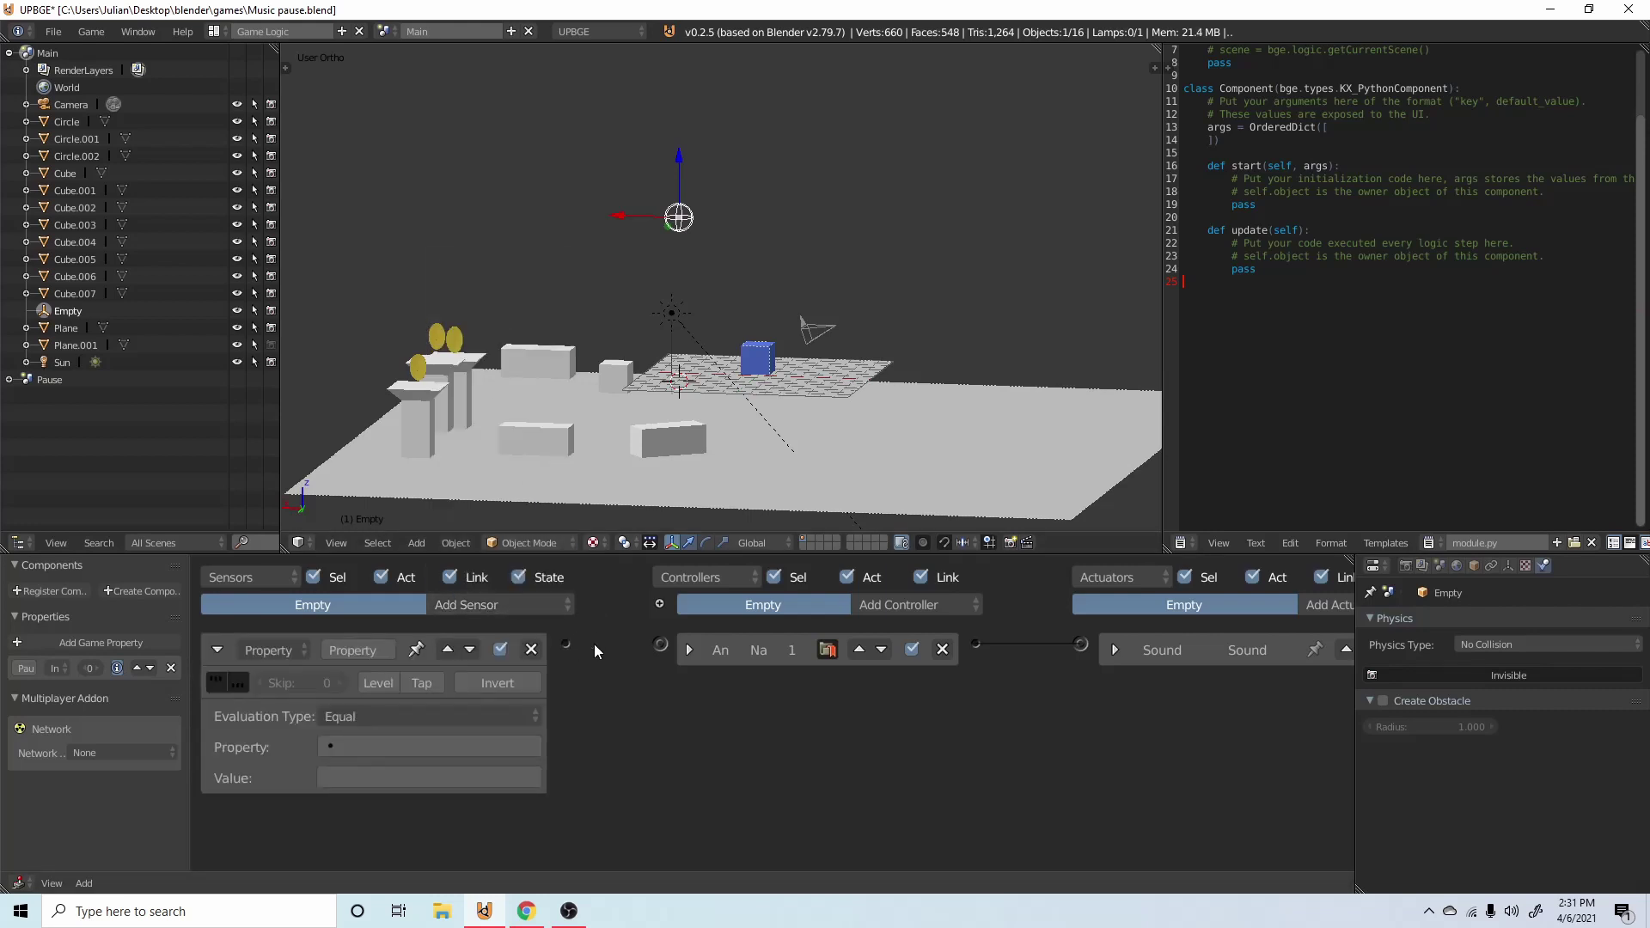
left_click_drag(566, 643, 659, 644)
left_click(429, 745)
left_click(394, 524)
left_click(351, 778)
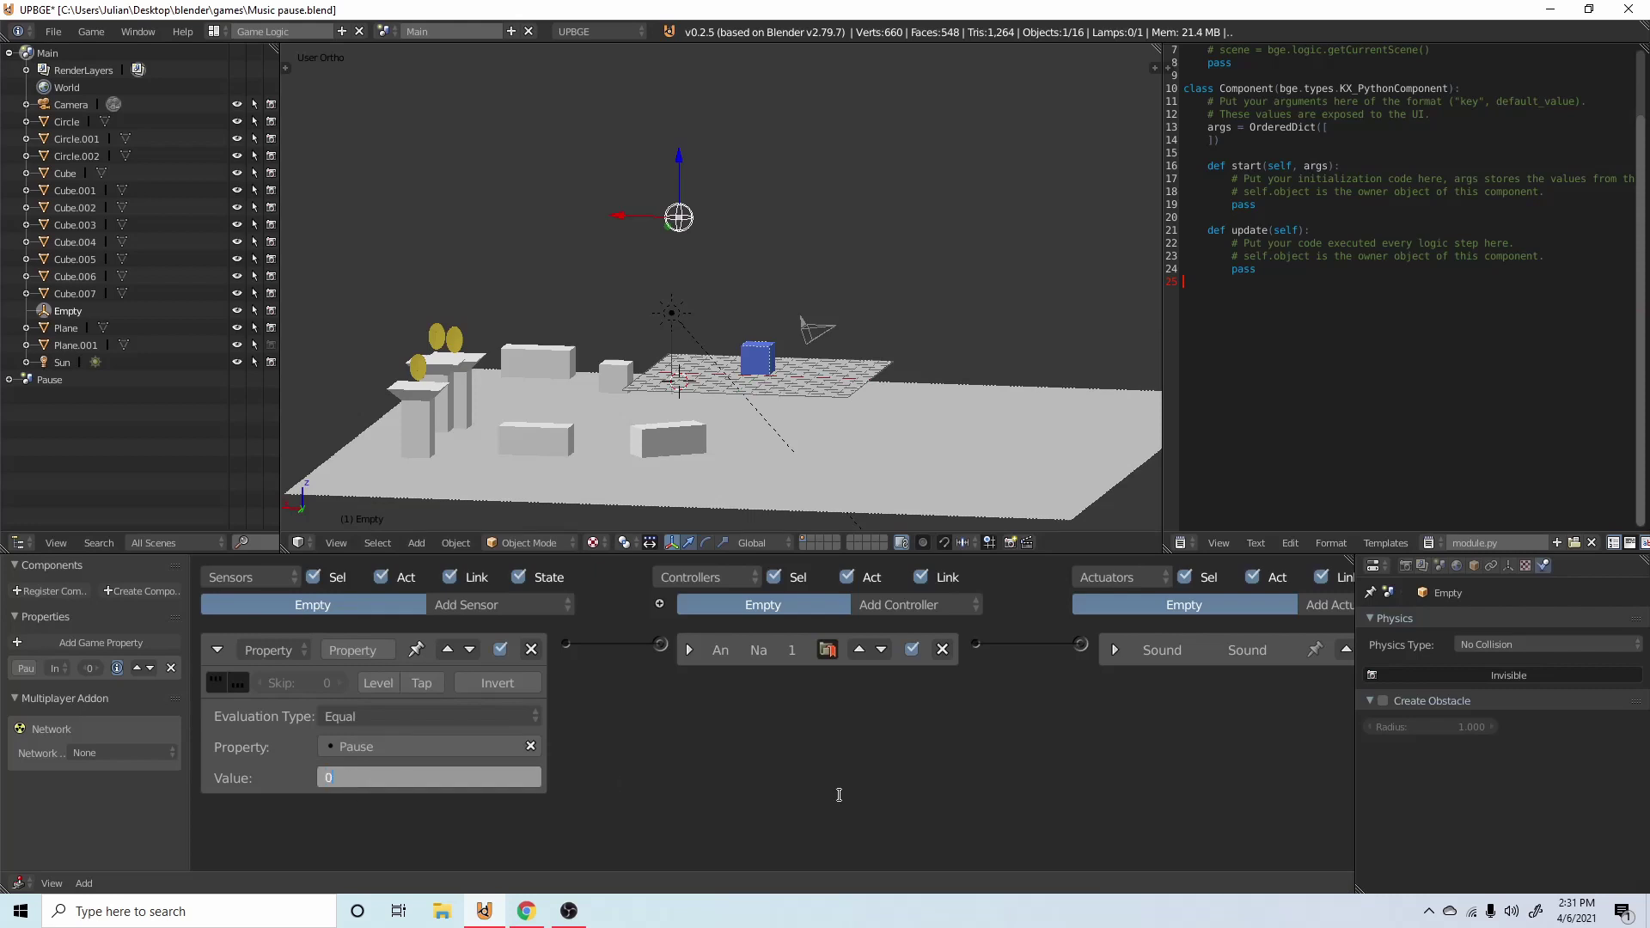
type("0")
key("Return")
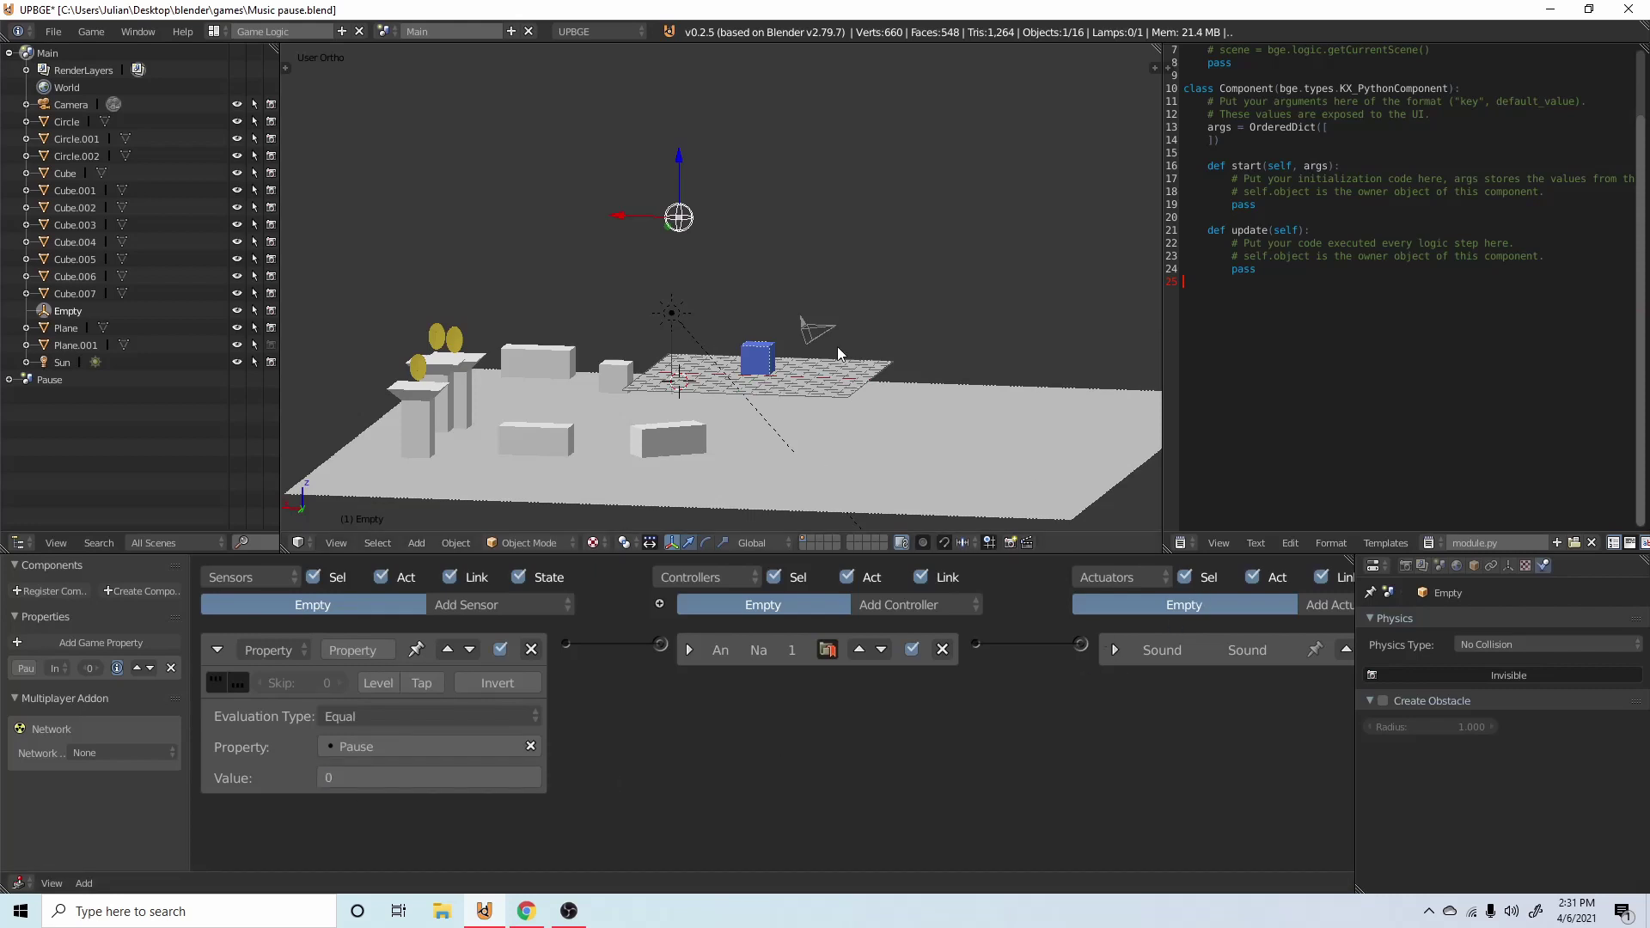
Step: Save the file and briefly run the game to test the Property sensor
key("ctrl+s")
key("p")
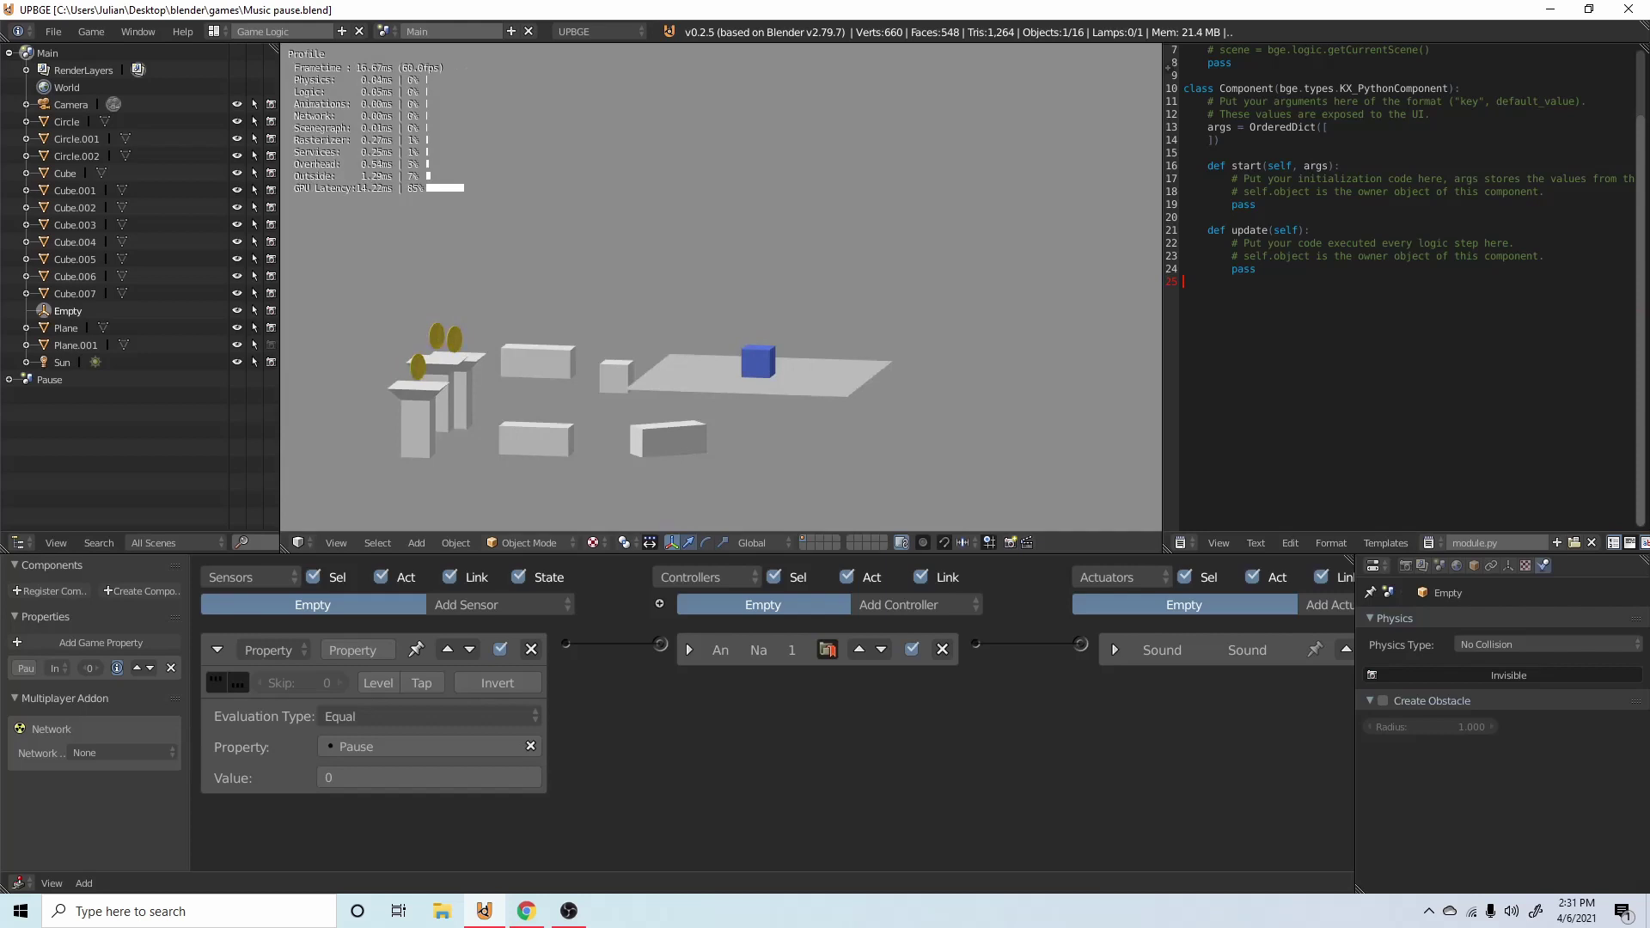
key("Escape")
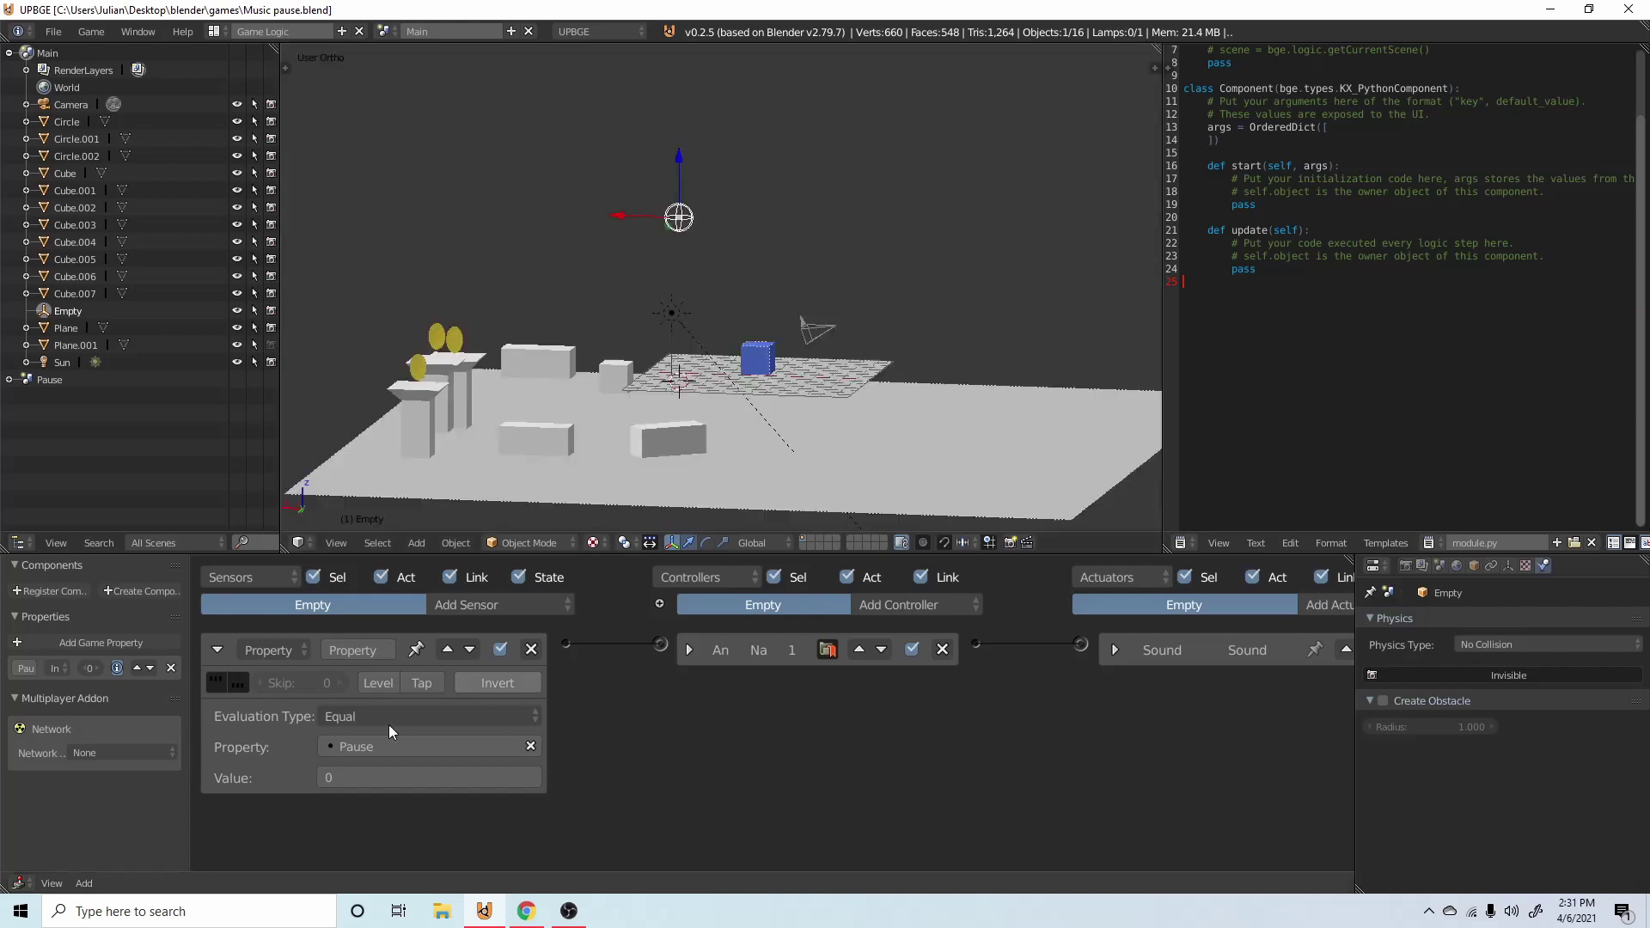
Step: Add a Keyboard sensor to the Empty and link it to the Sound actuator through a new controller
left_click(216, 649)
left_click(535, 602)
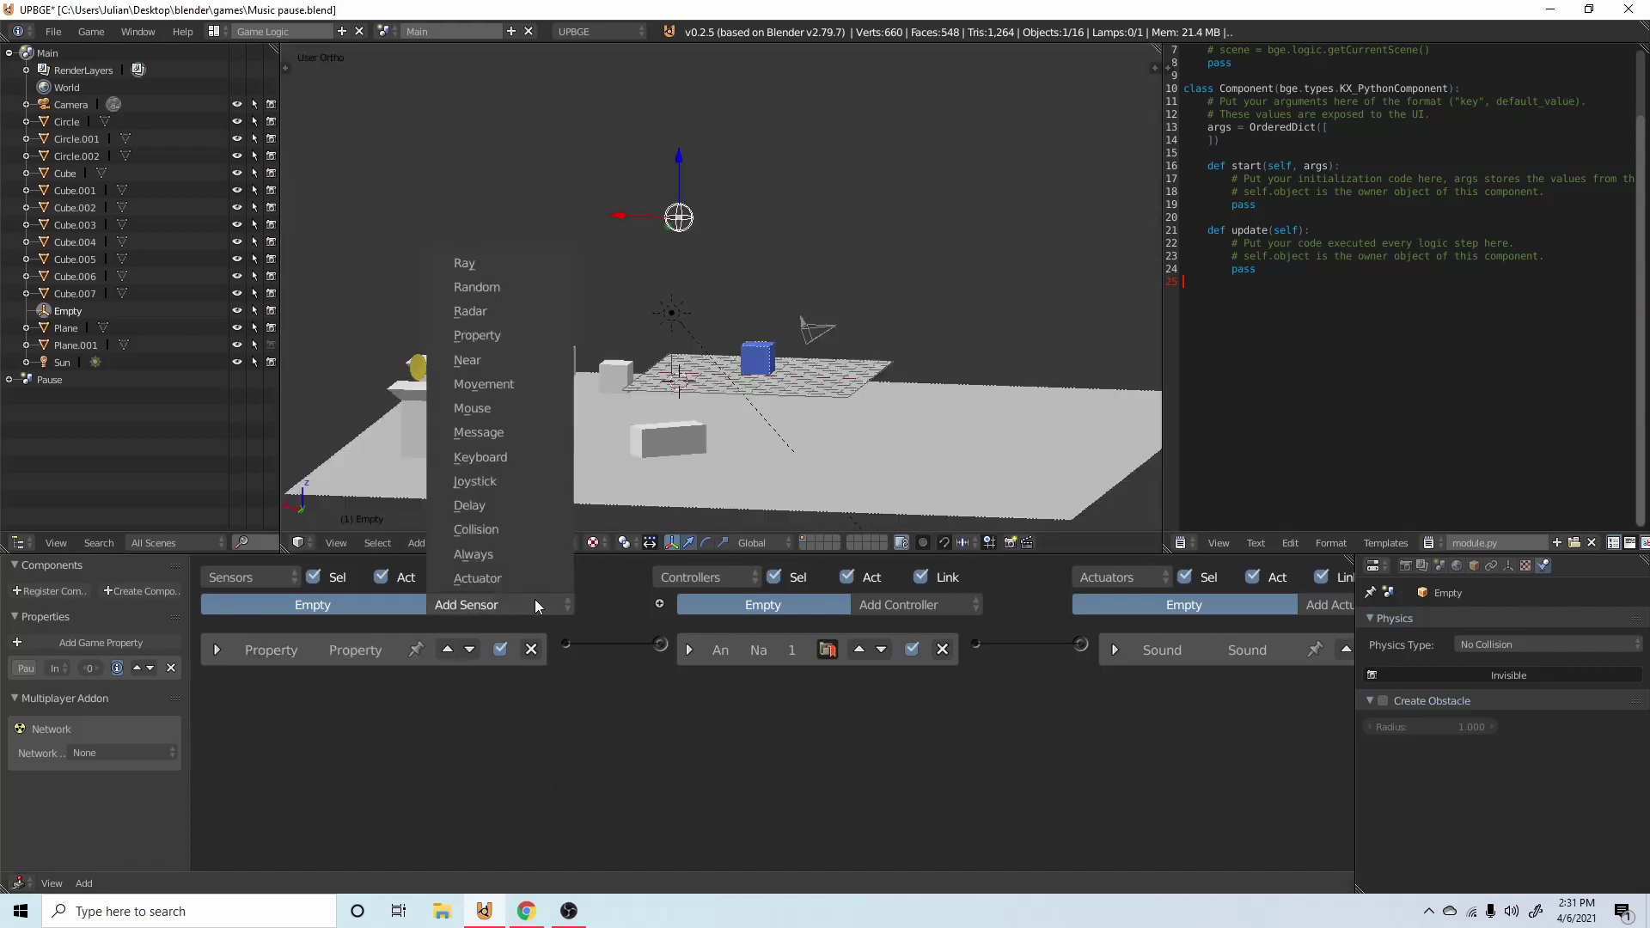
left_click(508, 454)
left_click(401, 755)
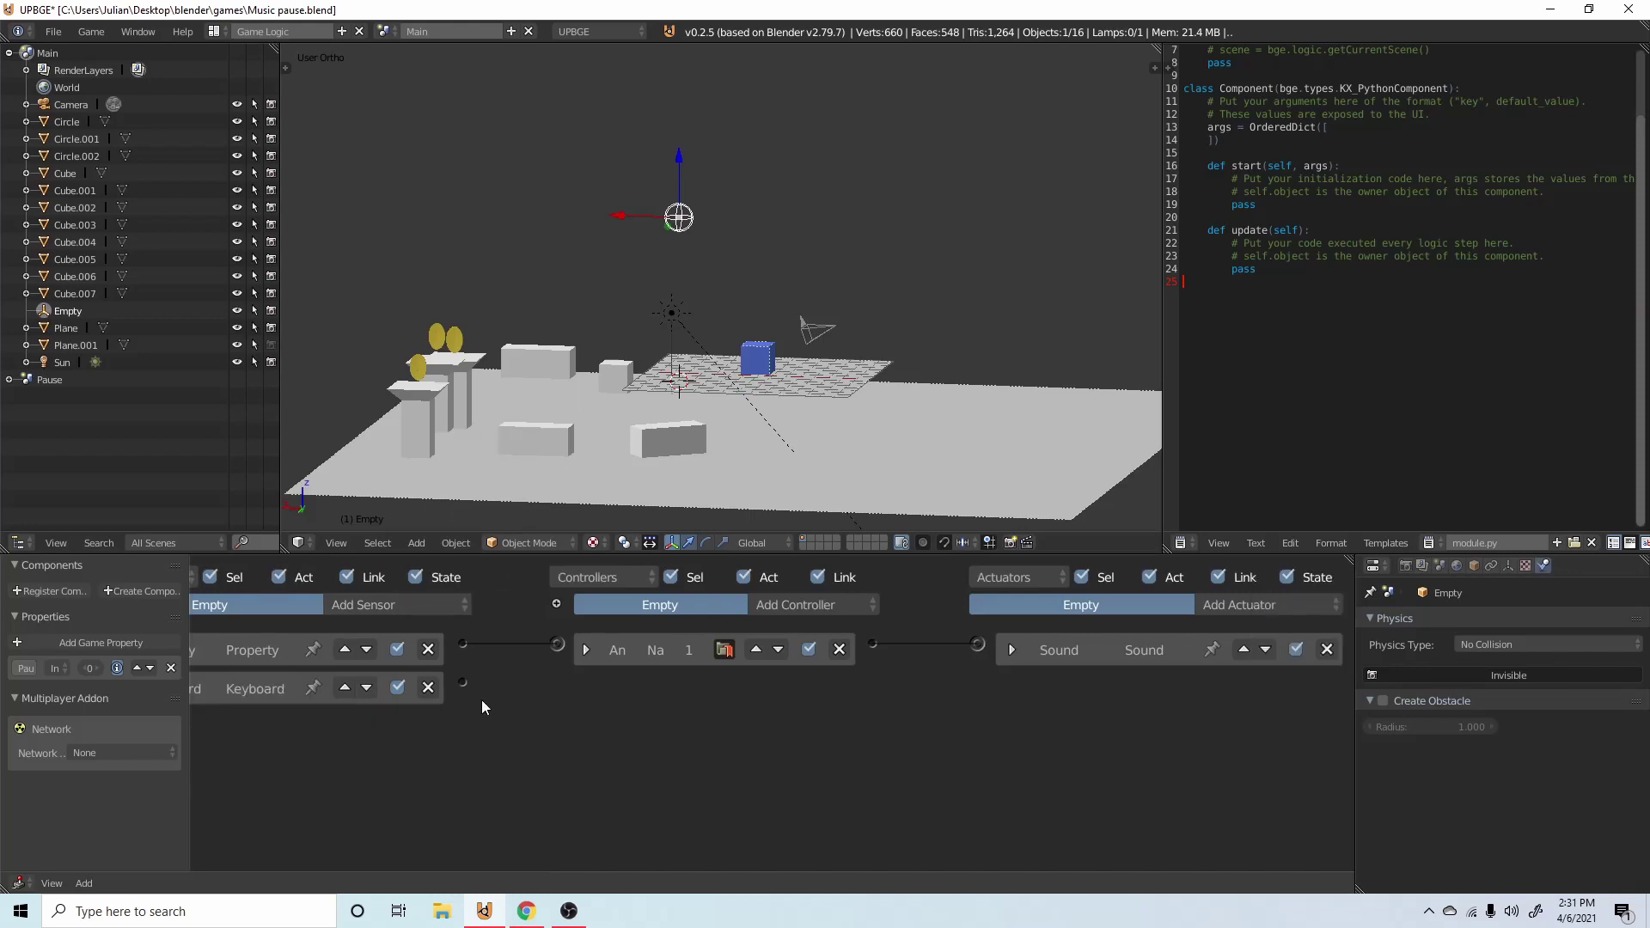
left_click_drag(462, 681, 966, 643)
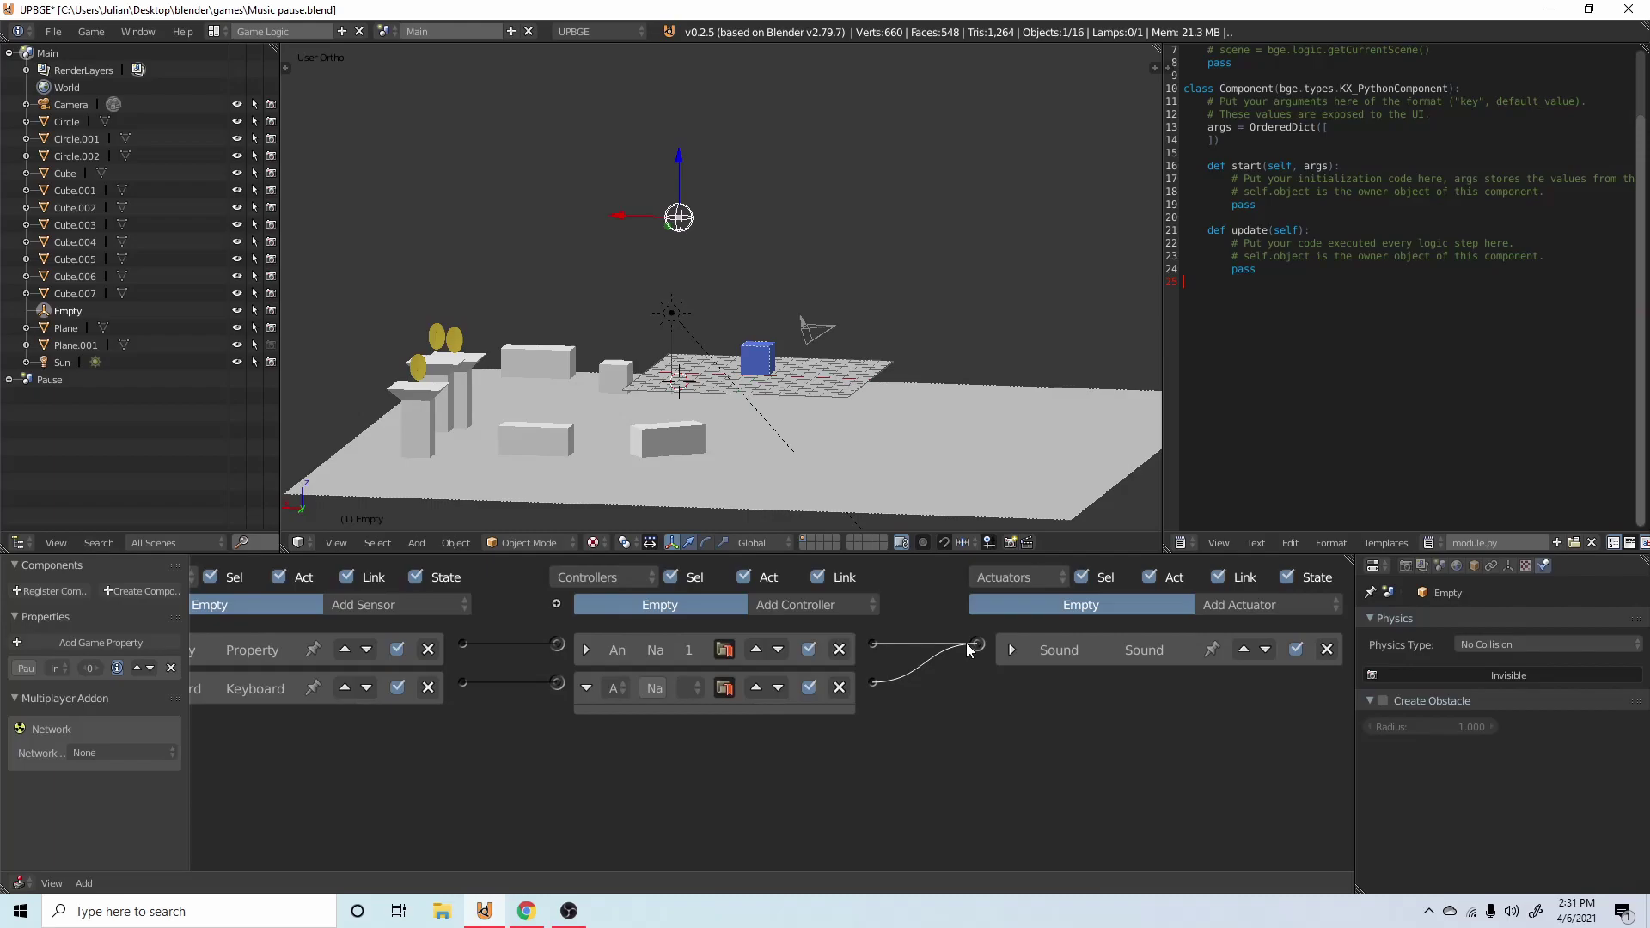
Step: Change the Keyboard sensor's controller type to Nand and collapse its settings
left_click(613, 688)
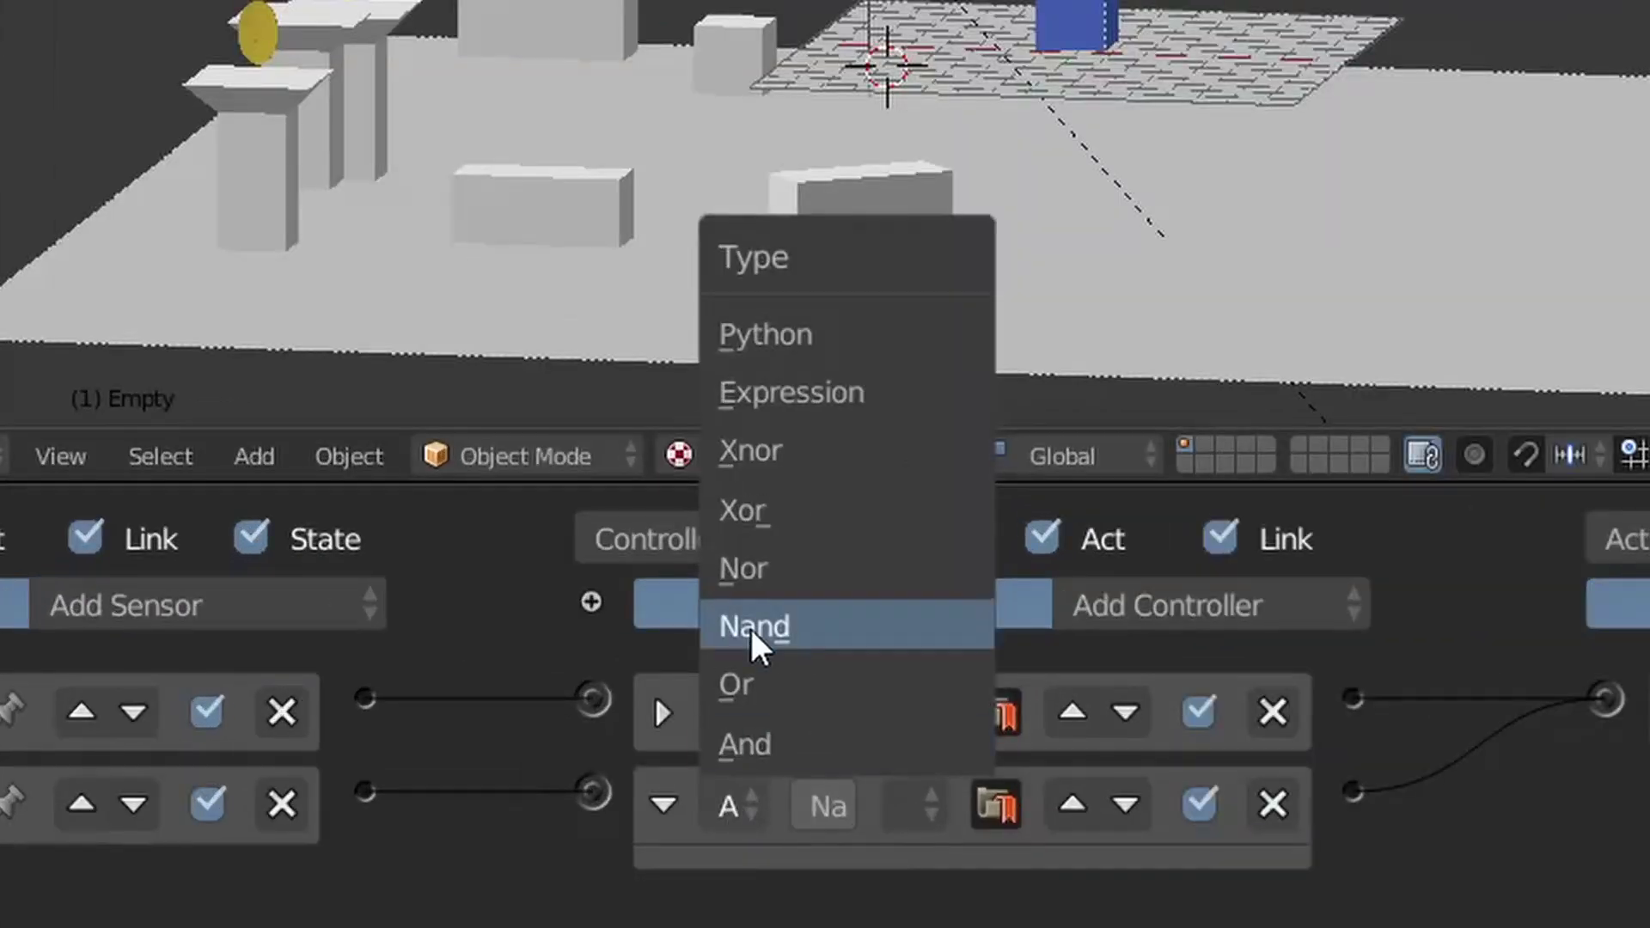
left_click(623, 620)
left_click(663, 799)
left_click(663, 797)
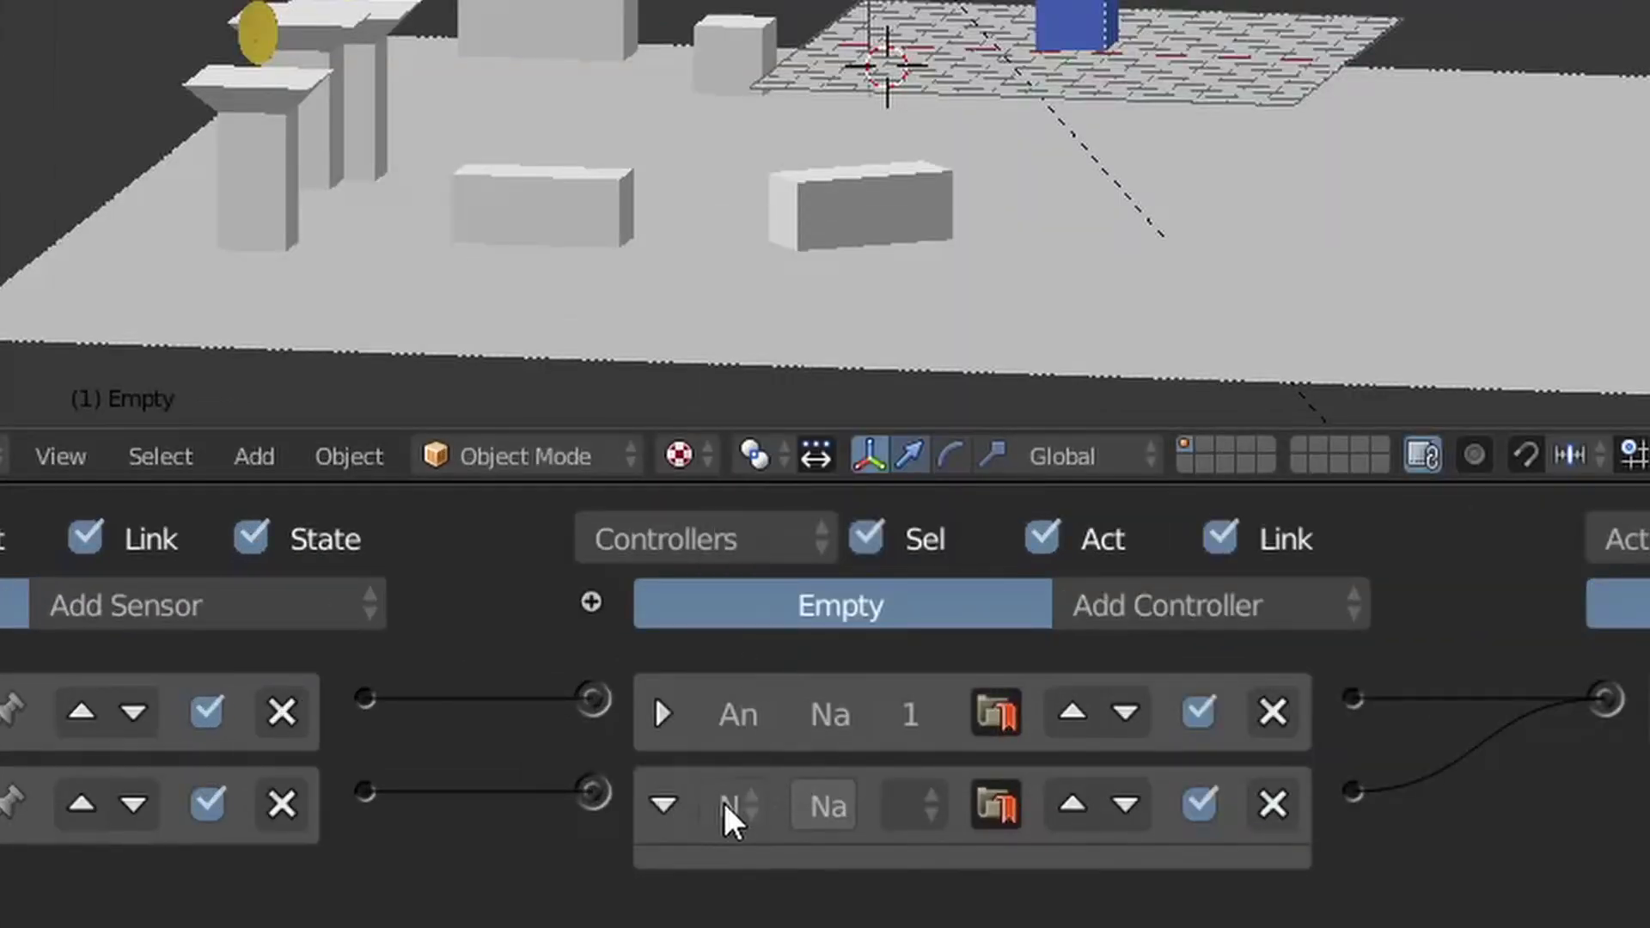
left_click(728, 808)
left_click(663, 803)
middle_click_drag(931, 724, 1034, 713)
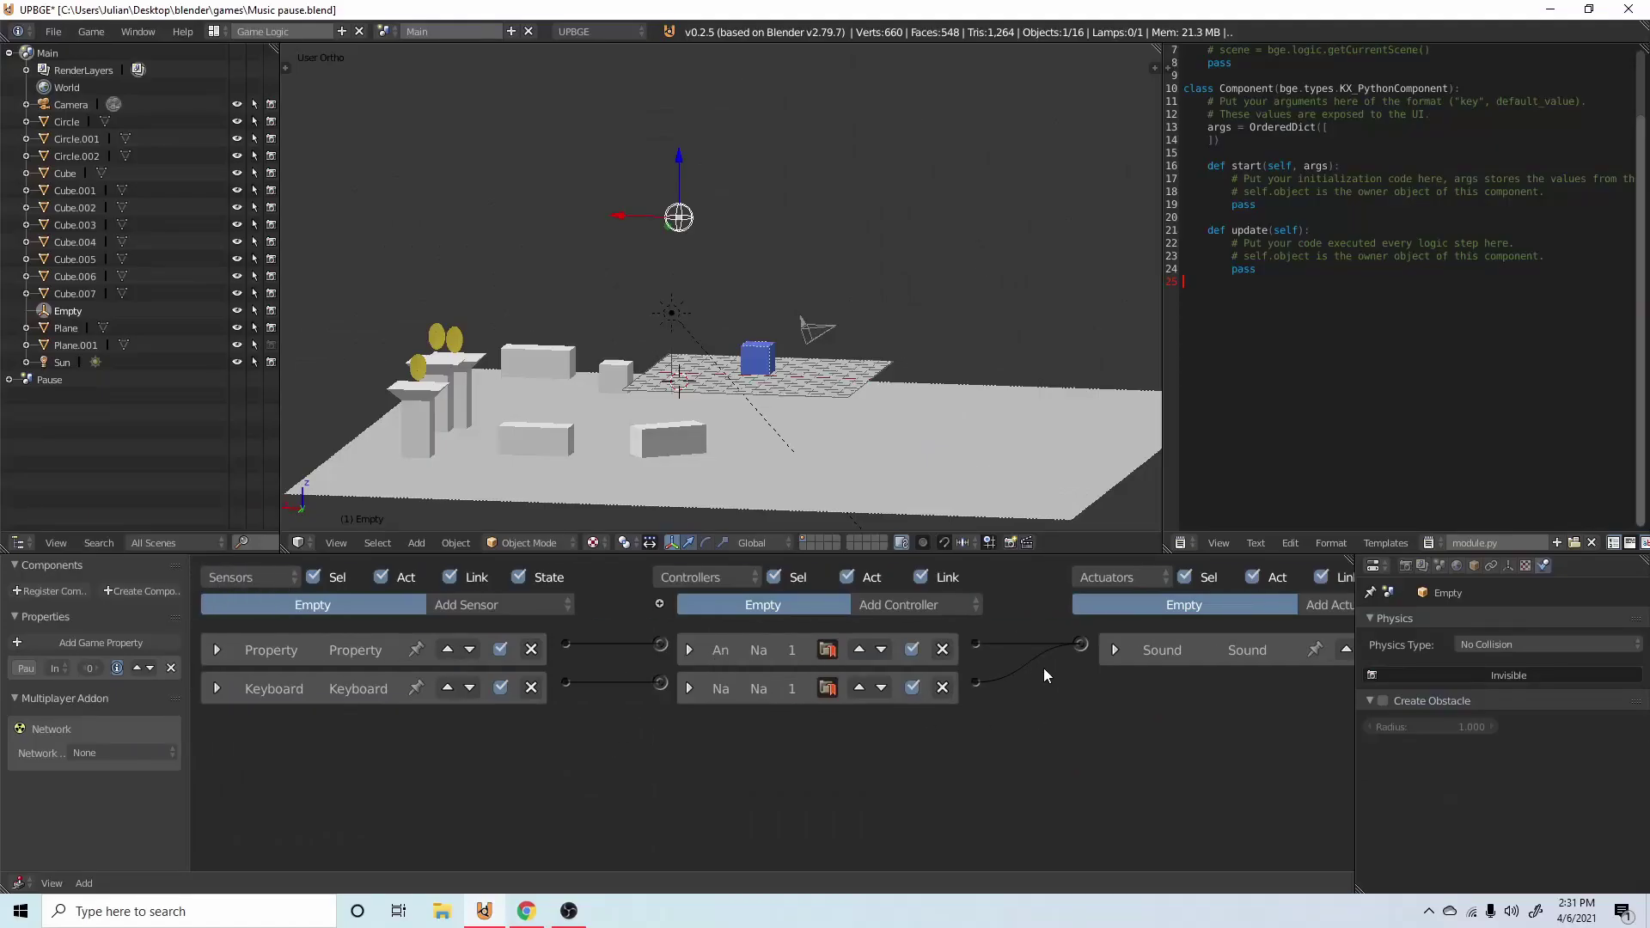
Step: Test the new logic by running the game, pausing it, resuming it and stopping it
key("p")
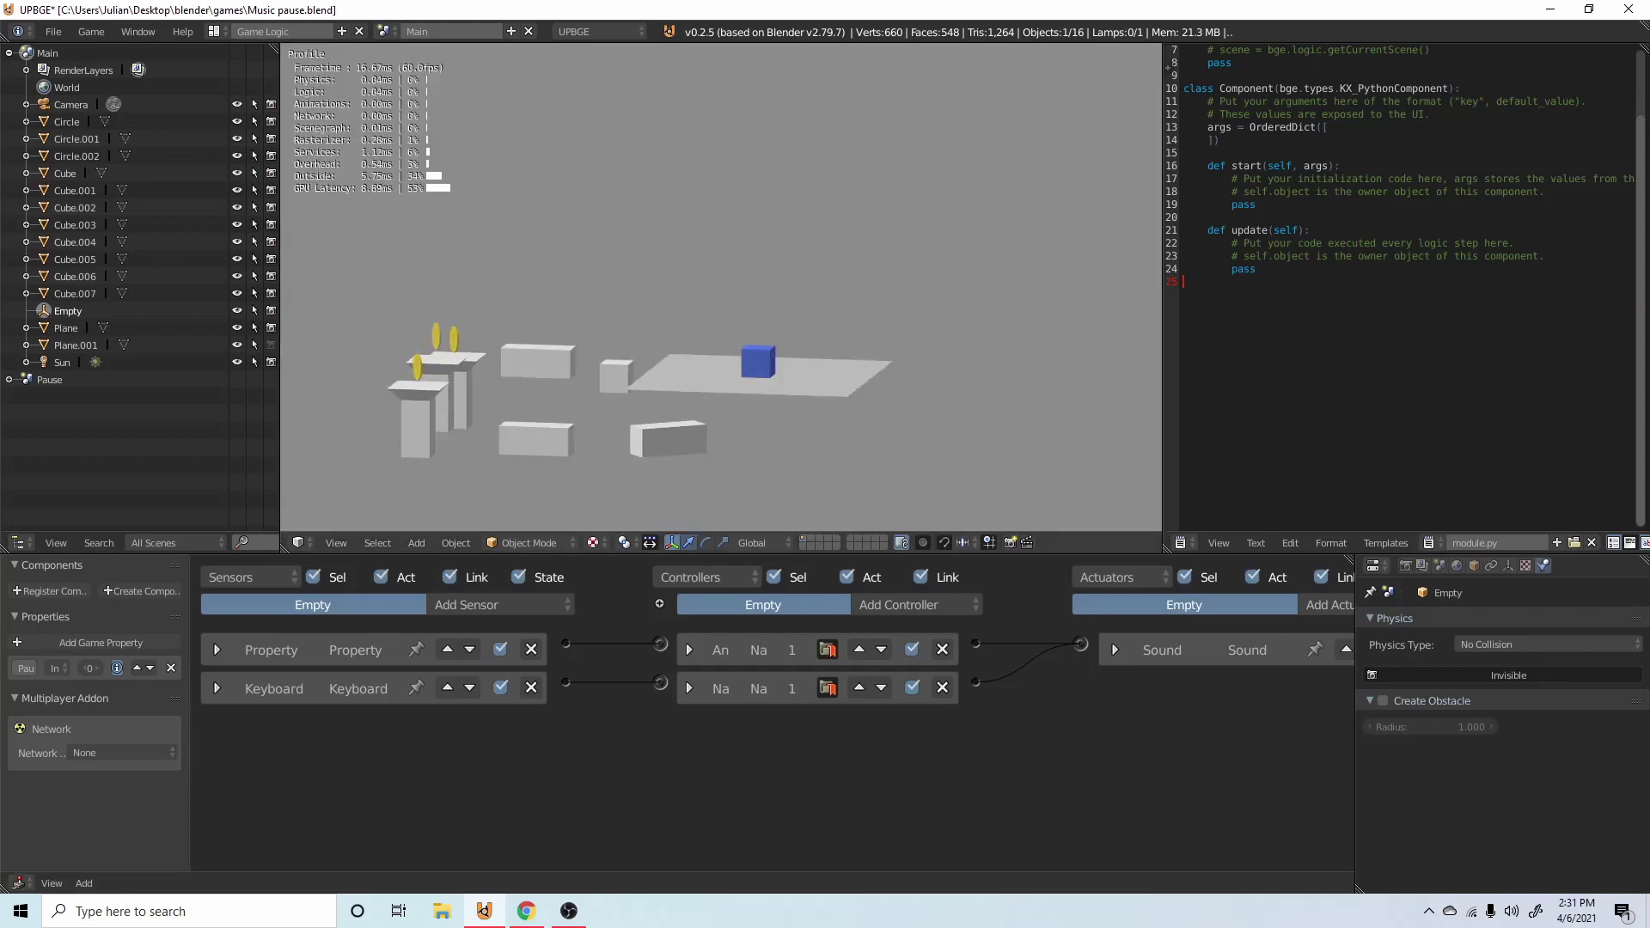
key("p")
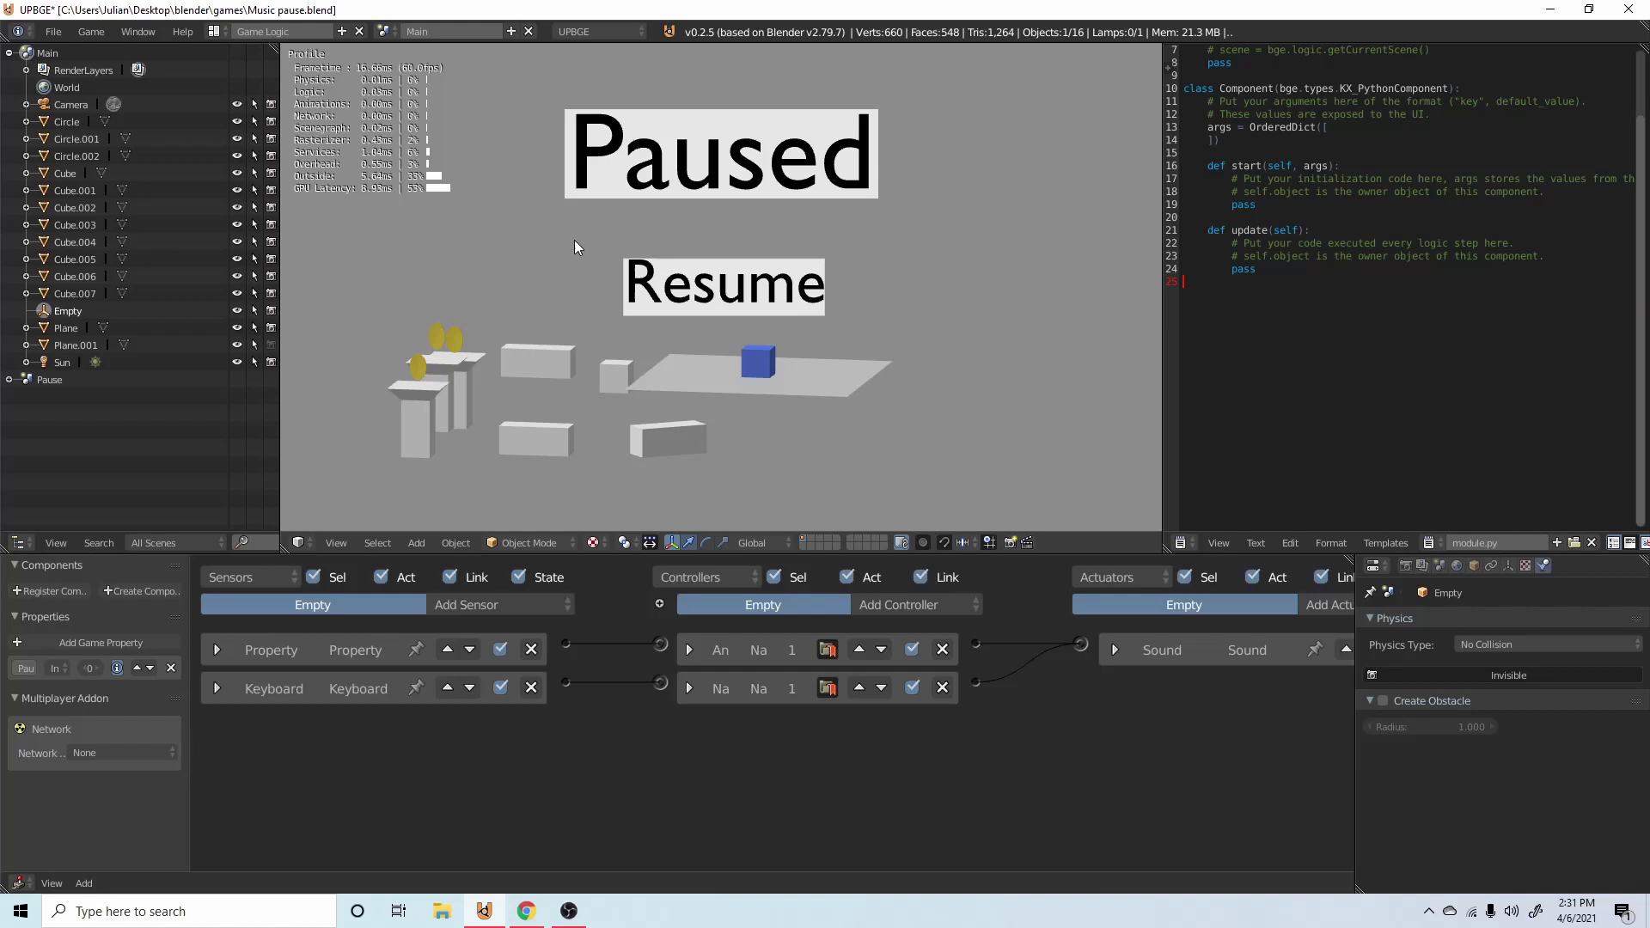
left_click(687, 294)
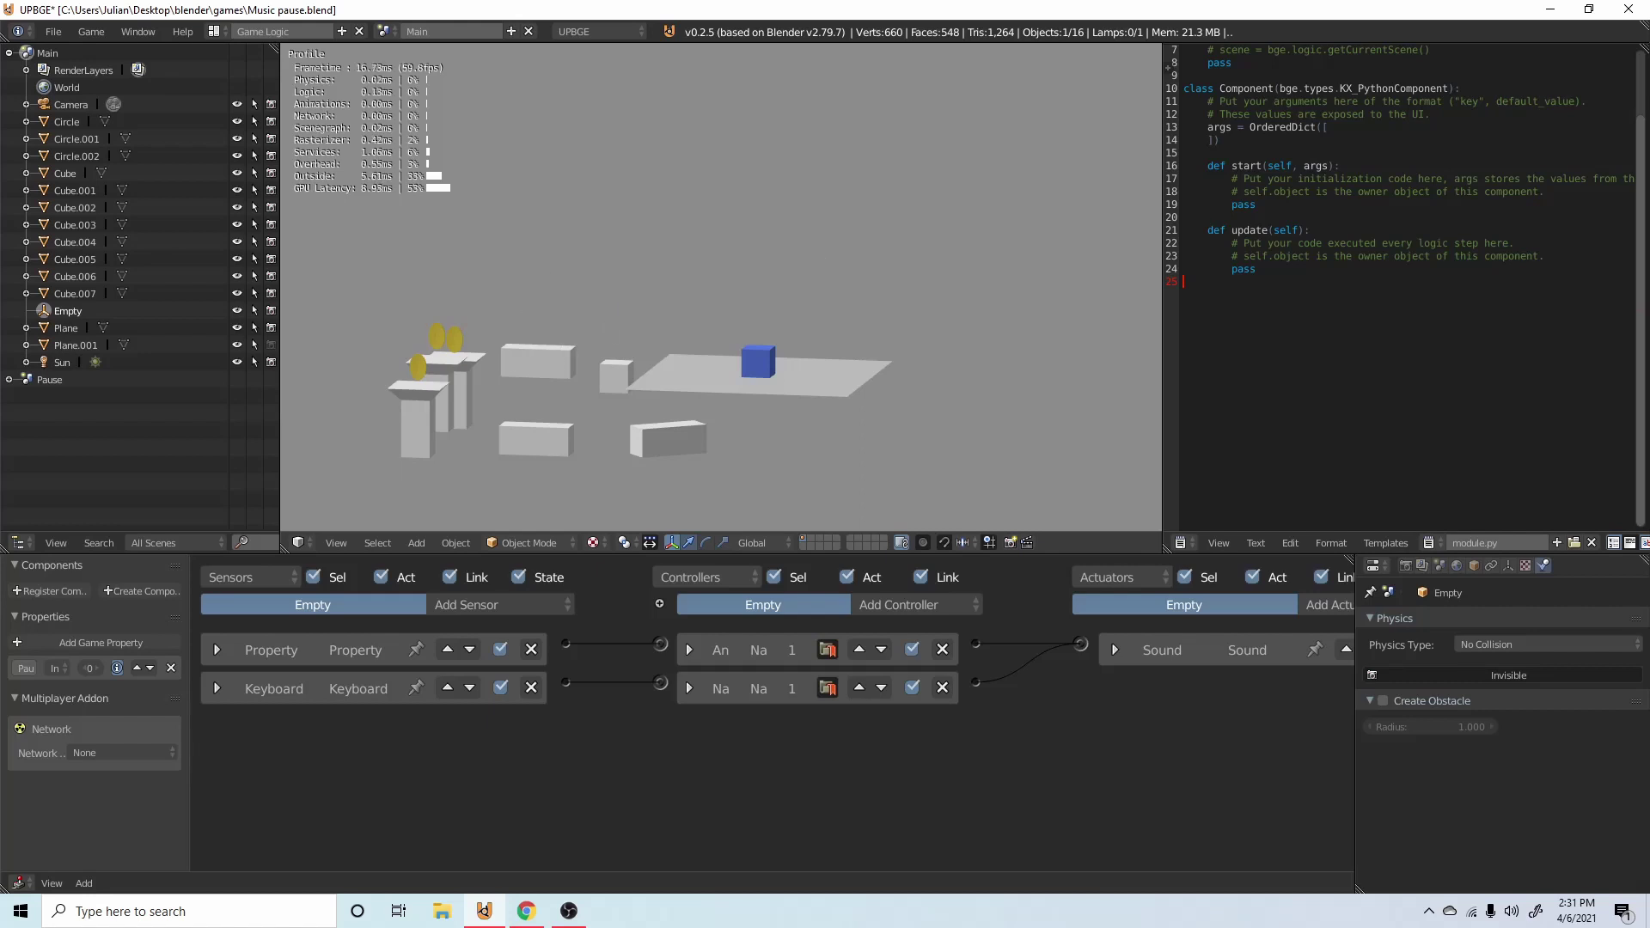
key("Escape")
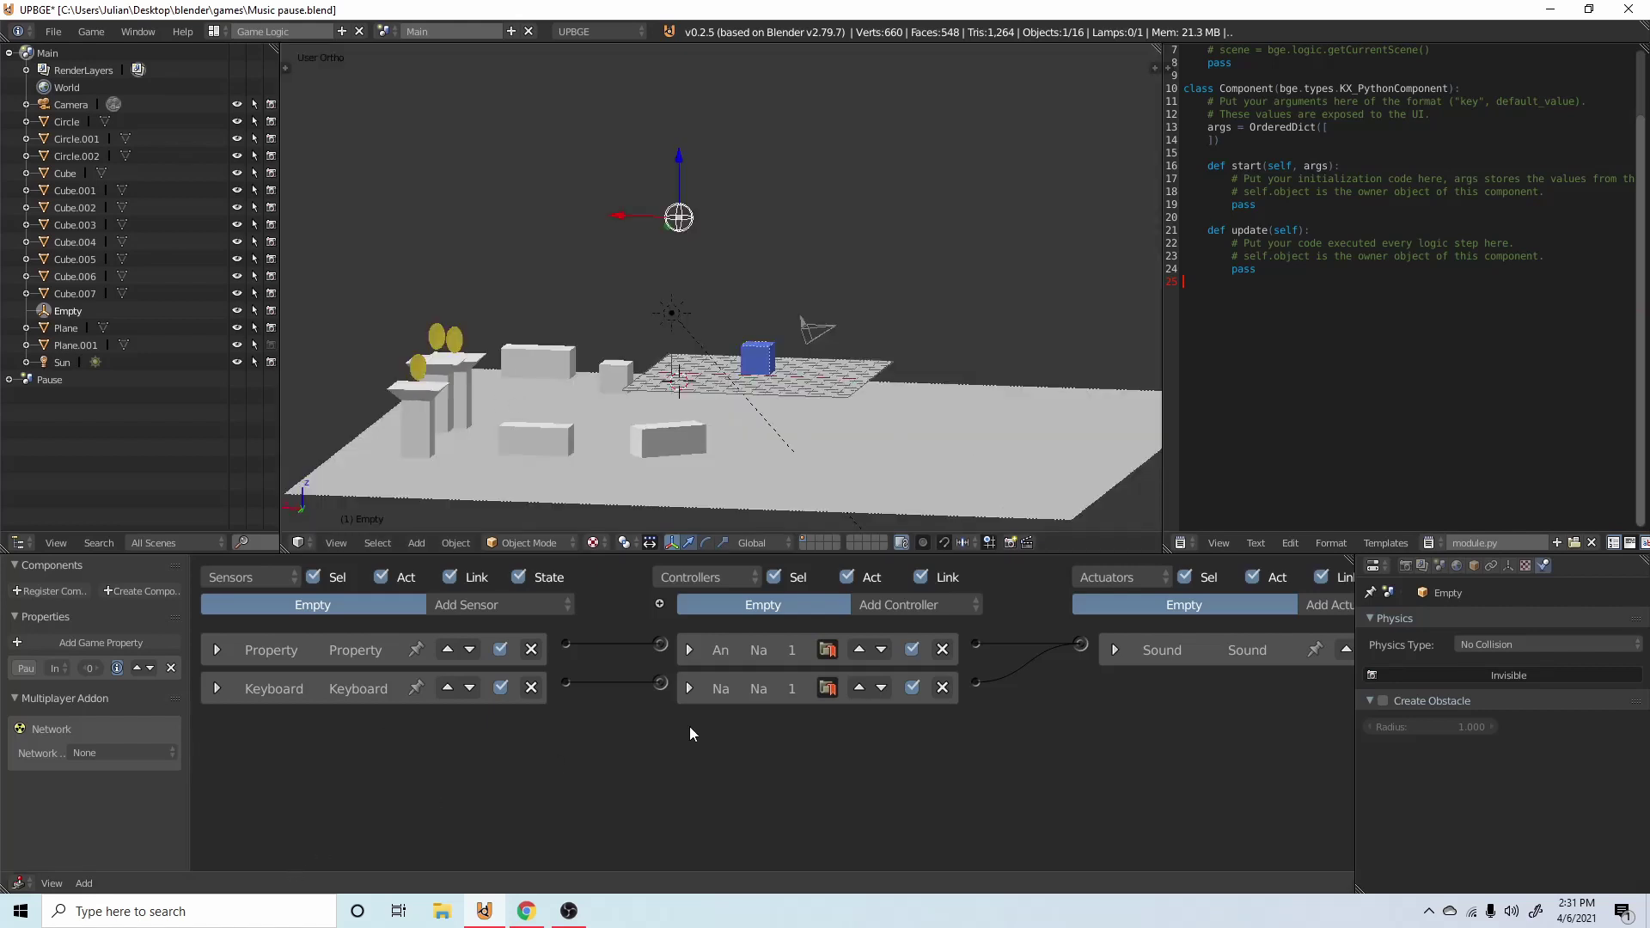
Step: Switch to the Pause scene and show the Resume button up close in camera view
left_click(383, 31)
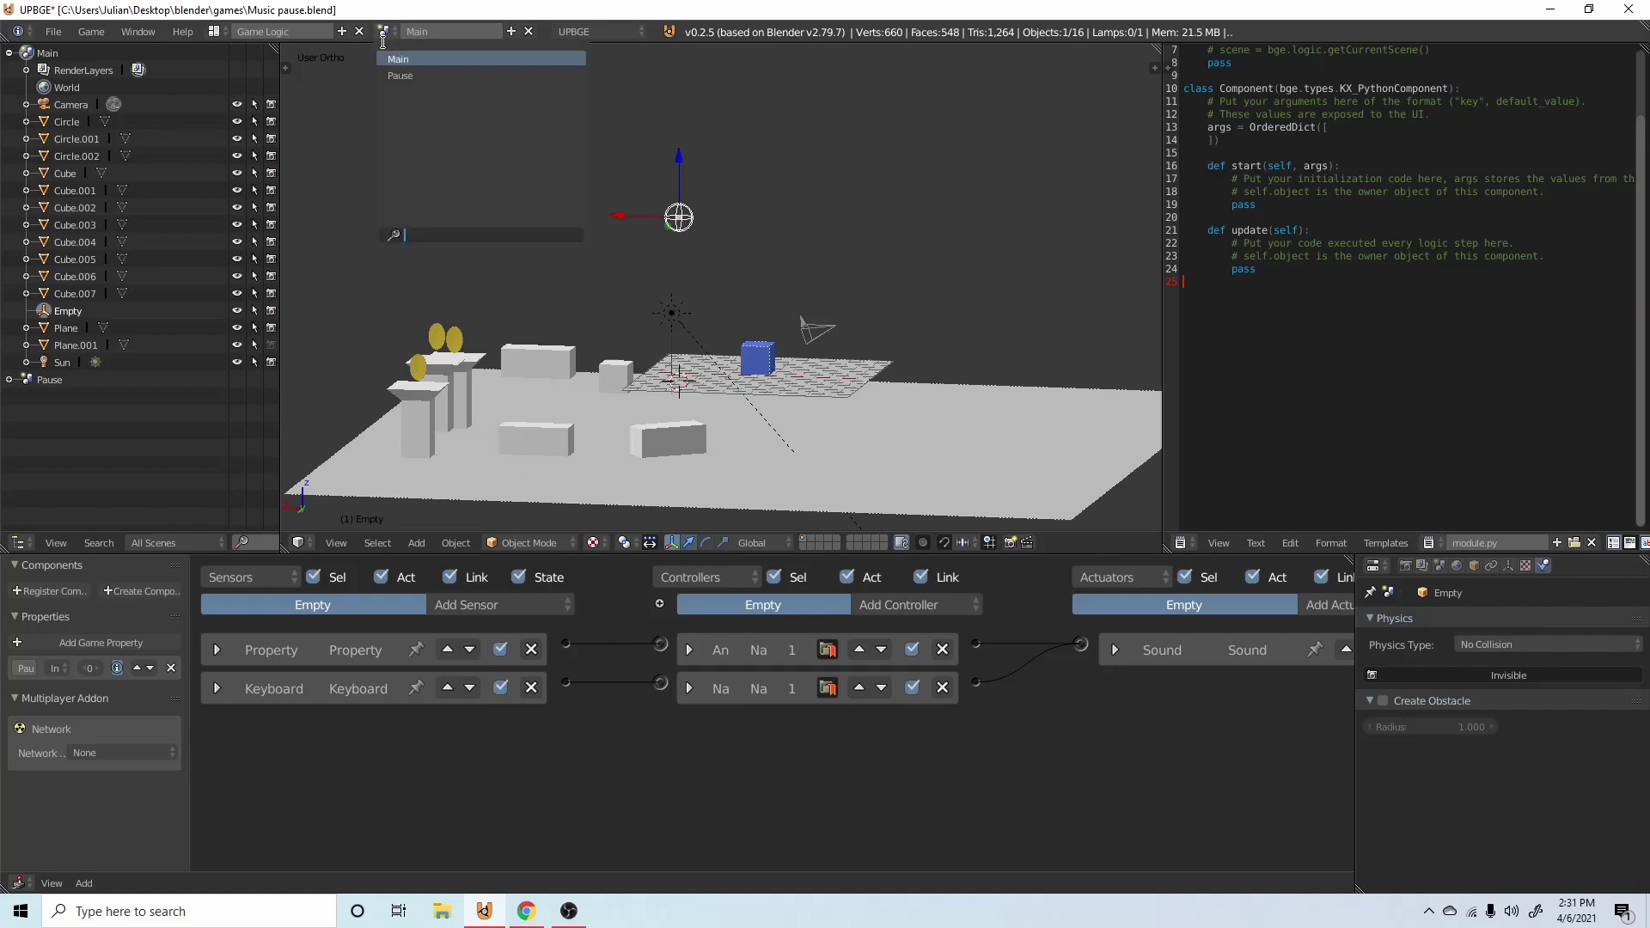
left_click(421, 76)
scroll(637, 394, "up", 3)
middle_click_drag(750, 395, 606, 373)
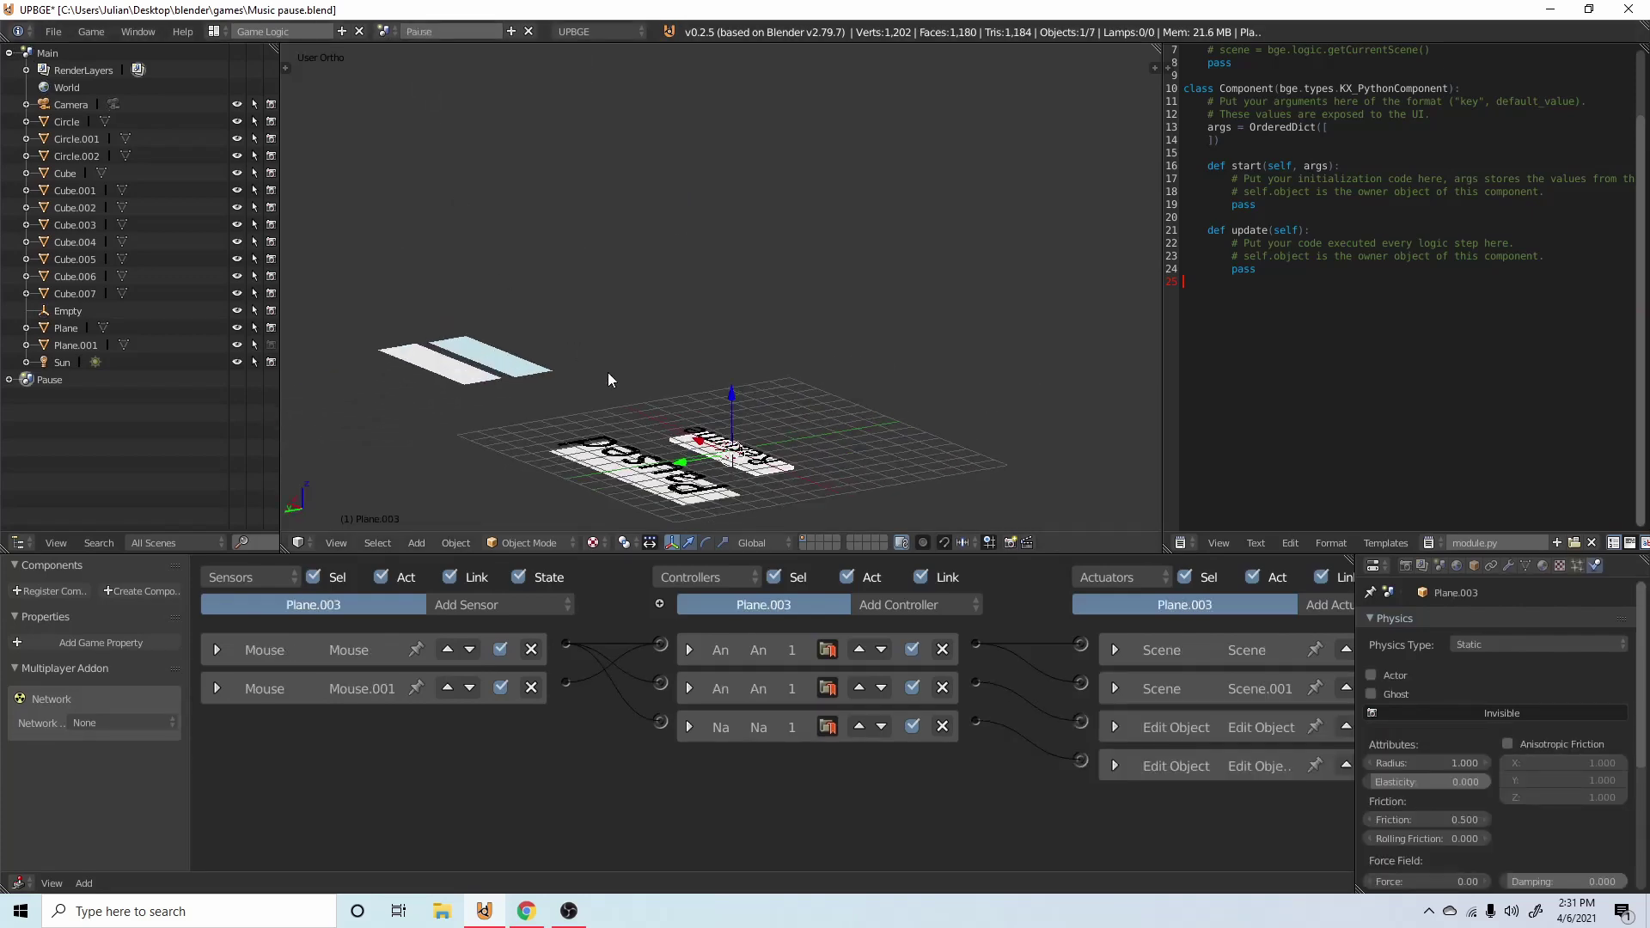
key("KP_0")
scroll(648, 320, "up", 1)
scroll(648, 323, "up", 3)
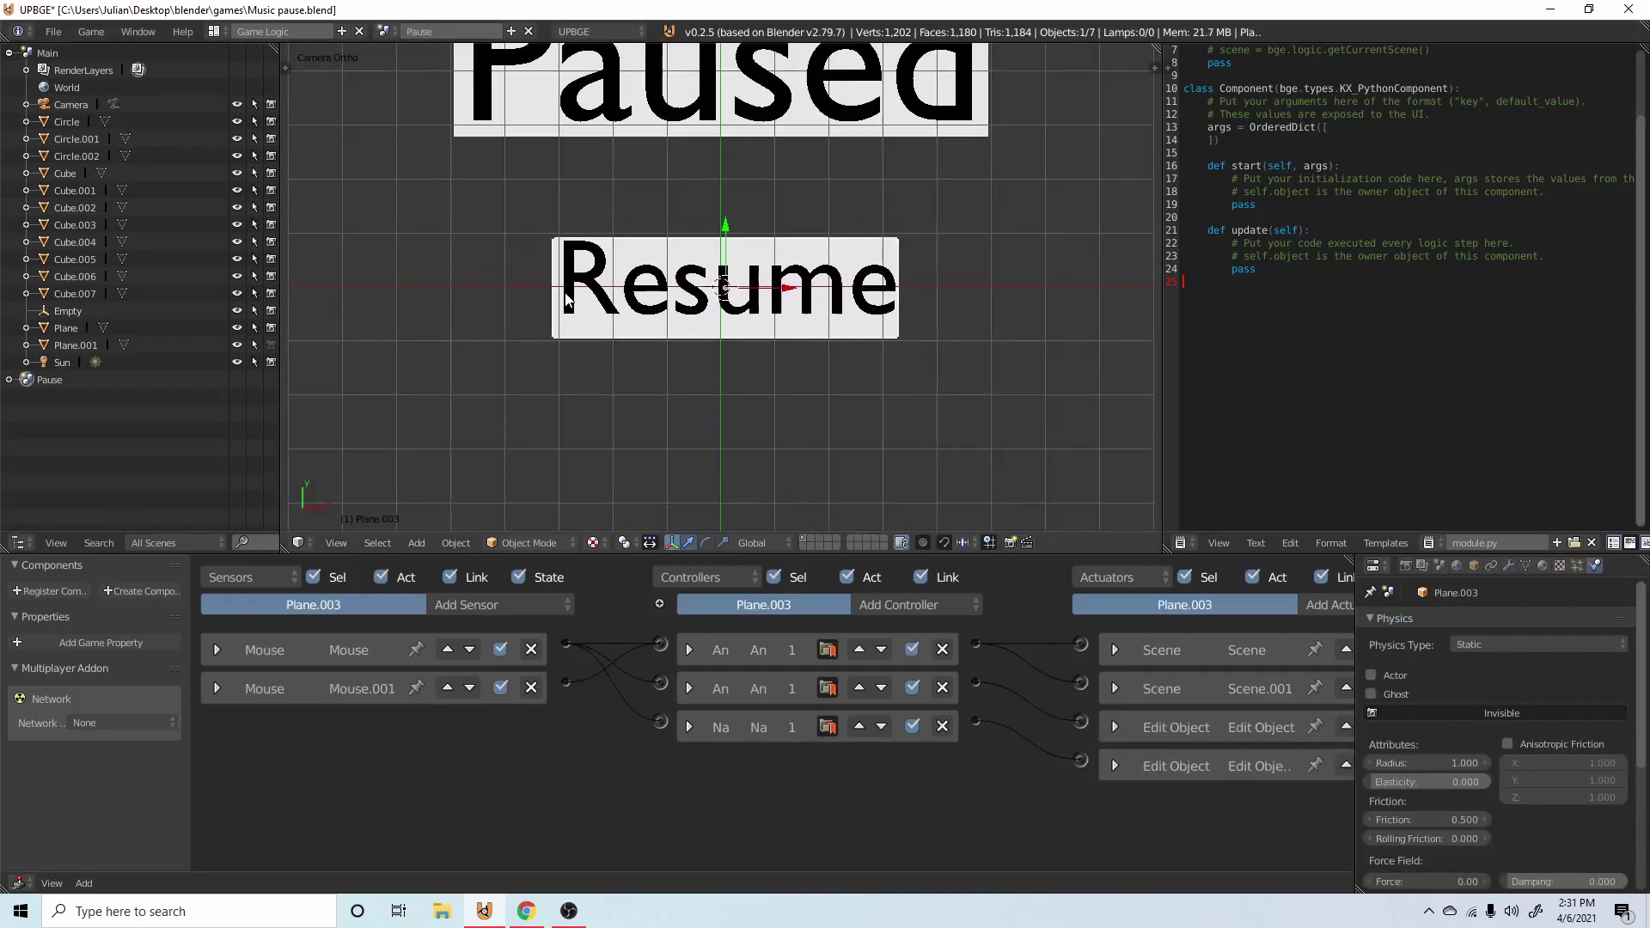
scroll(397, 726, "up", 1)
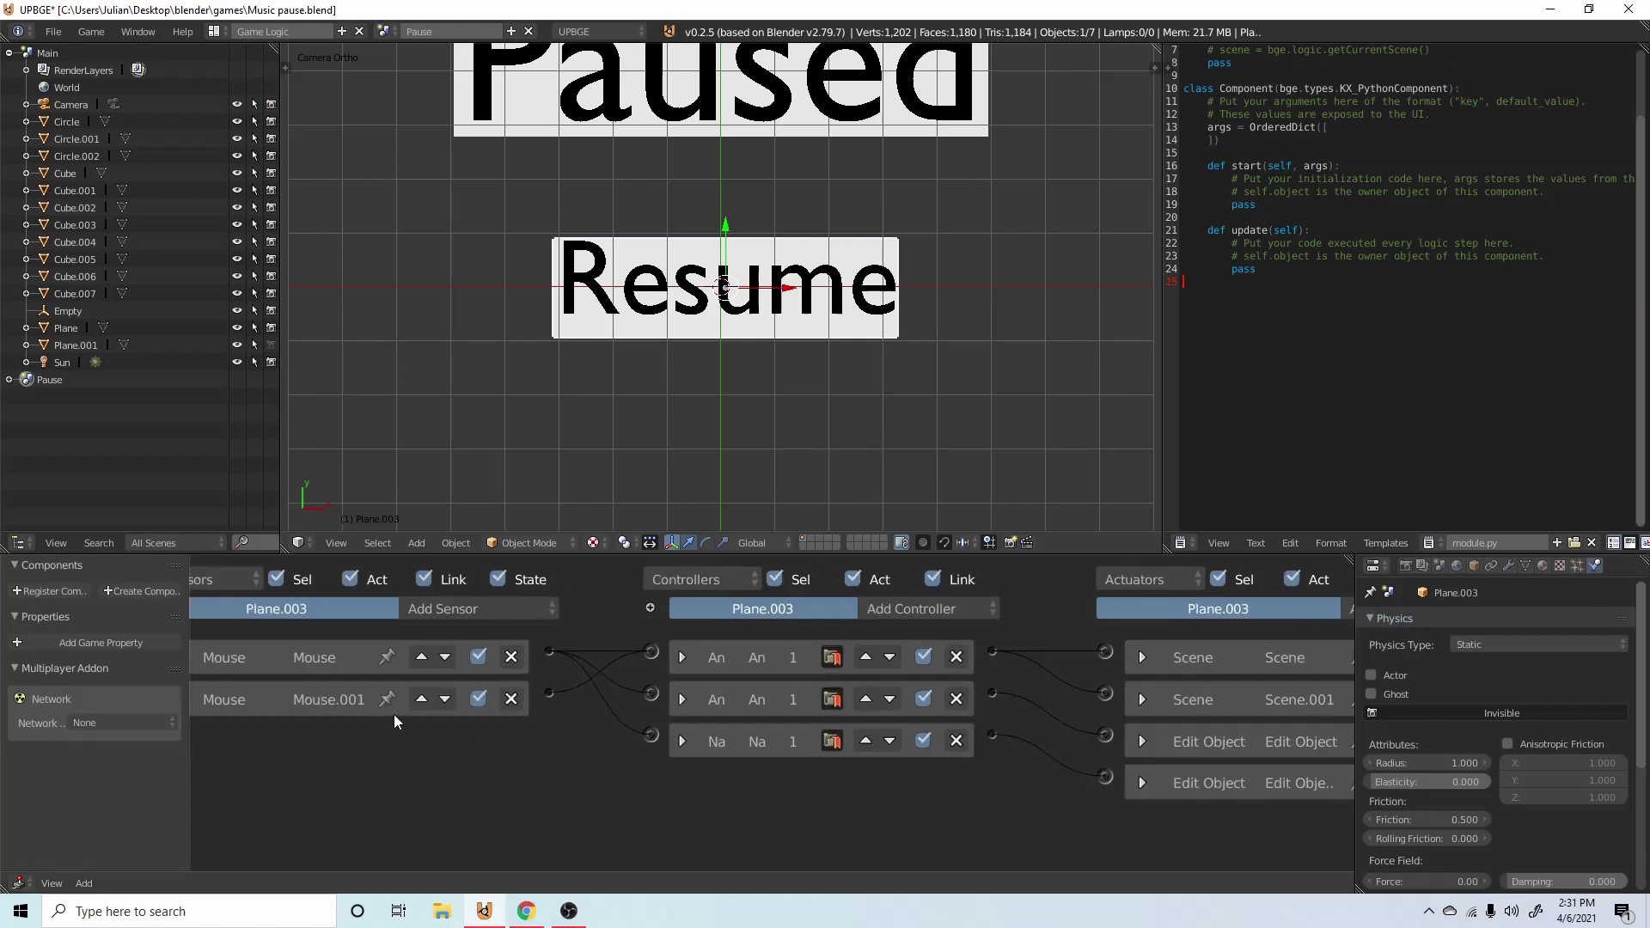
Step: Add a Message actuator to the Resume button's plane and link the first And controller to it
left_click(541, 610)
middle_click_drag(910, 657, 705, 657)
left_click(1271, 610)
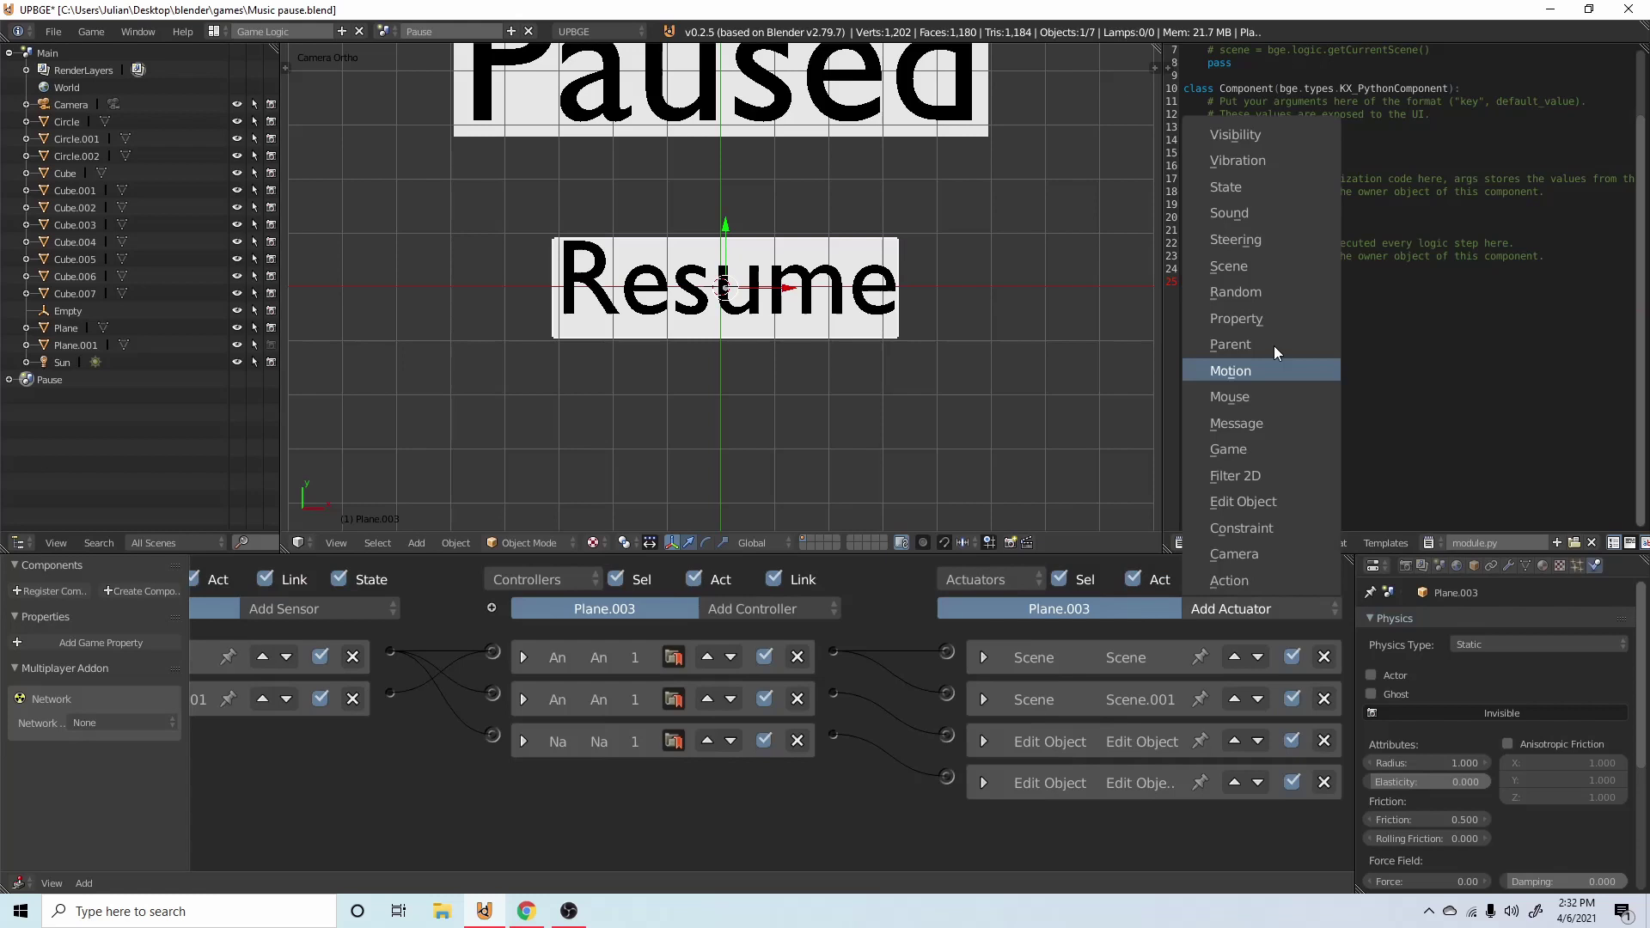
left_click(1236, 423)
scroll(369, 708, "down", 2)
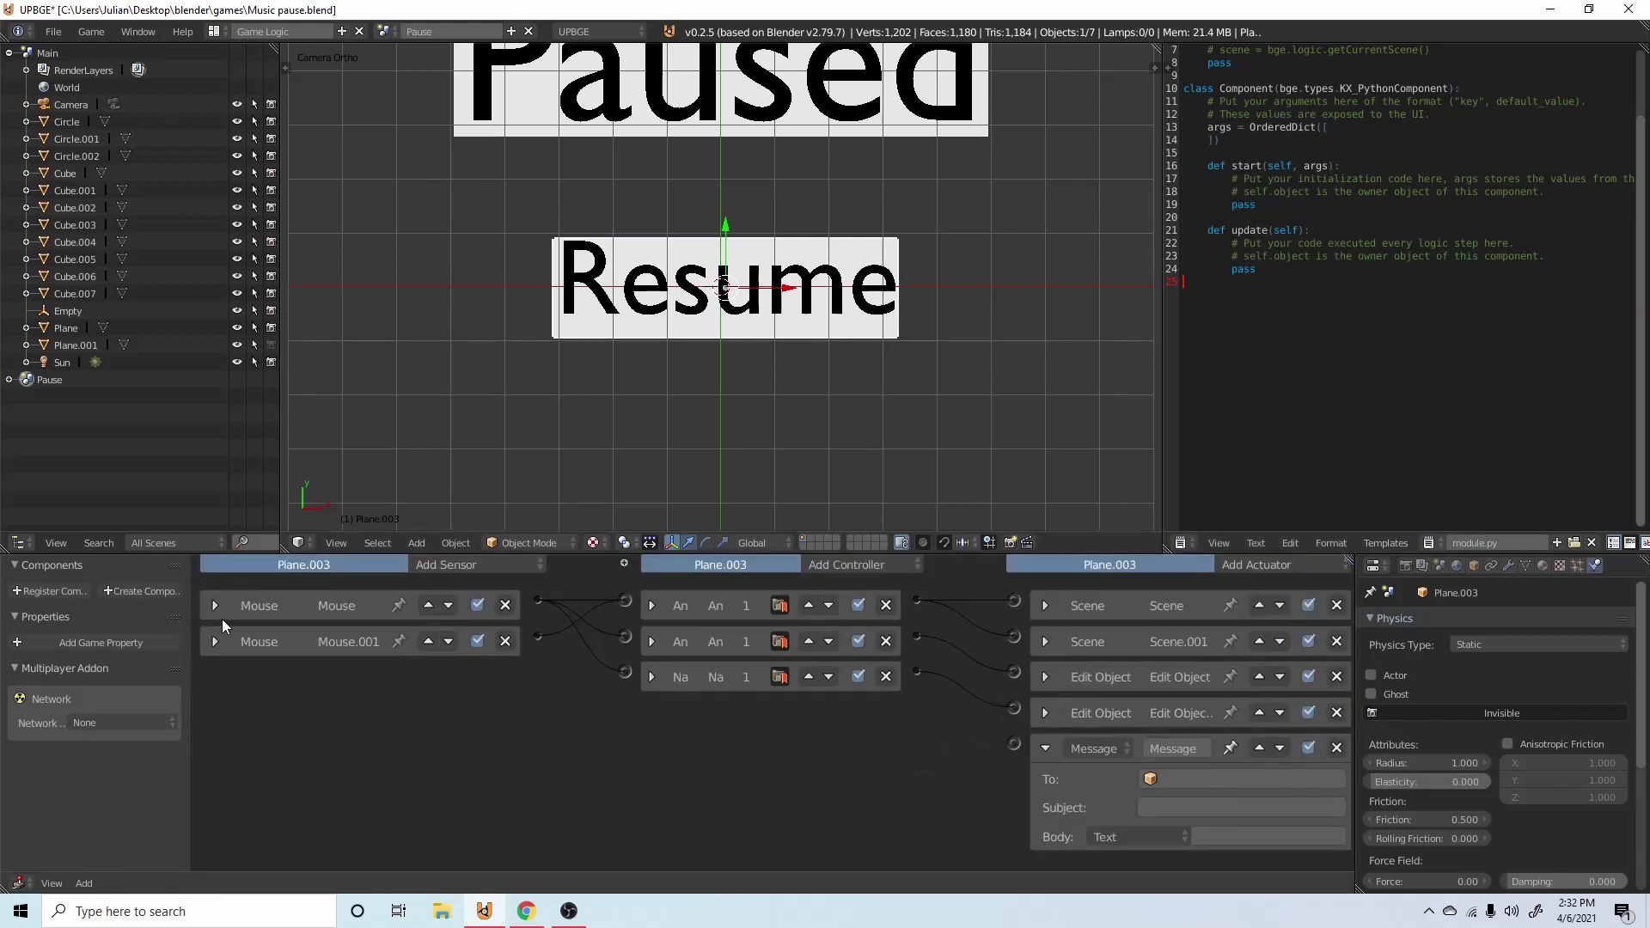
left_click(215, 642)
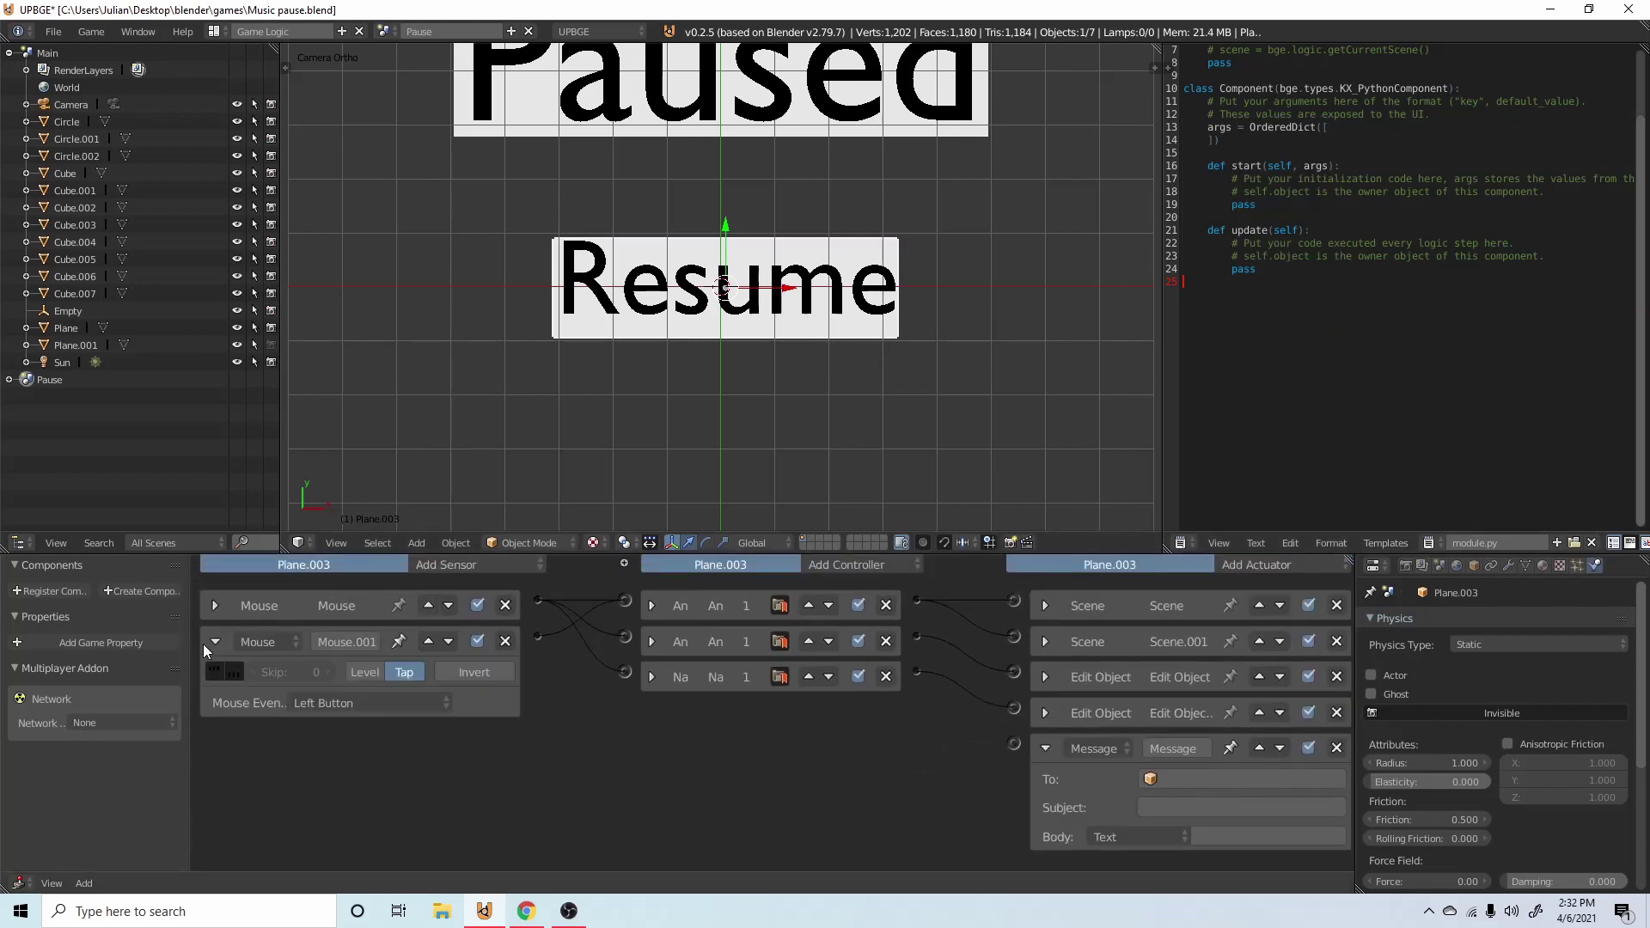
left_click(213, 643)
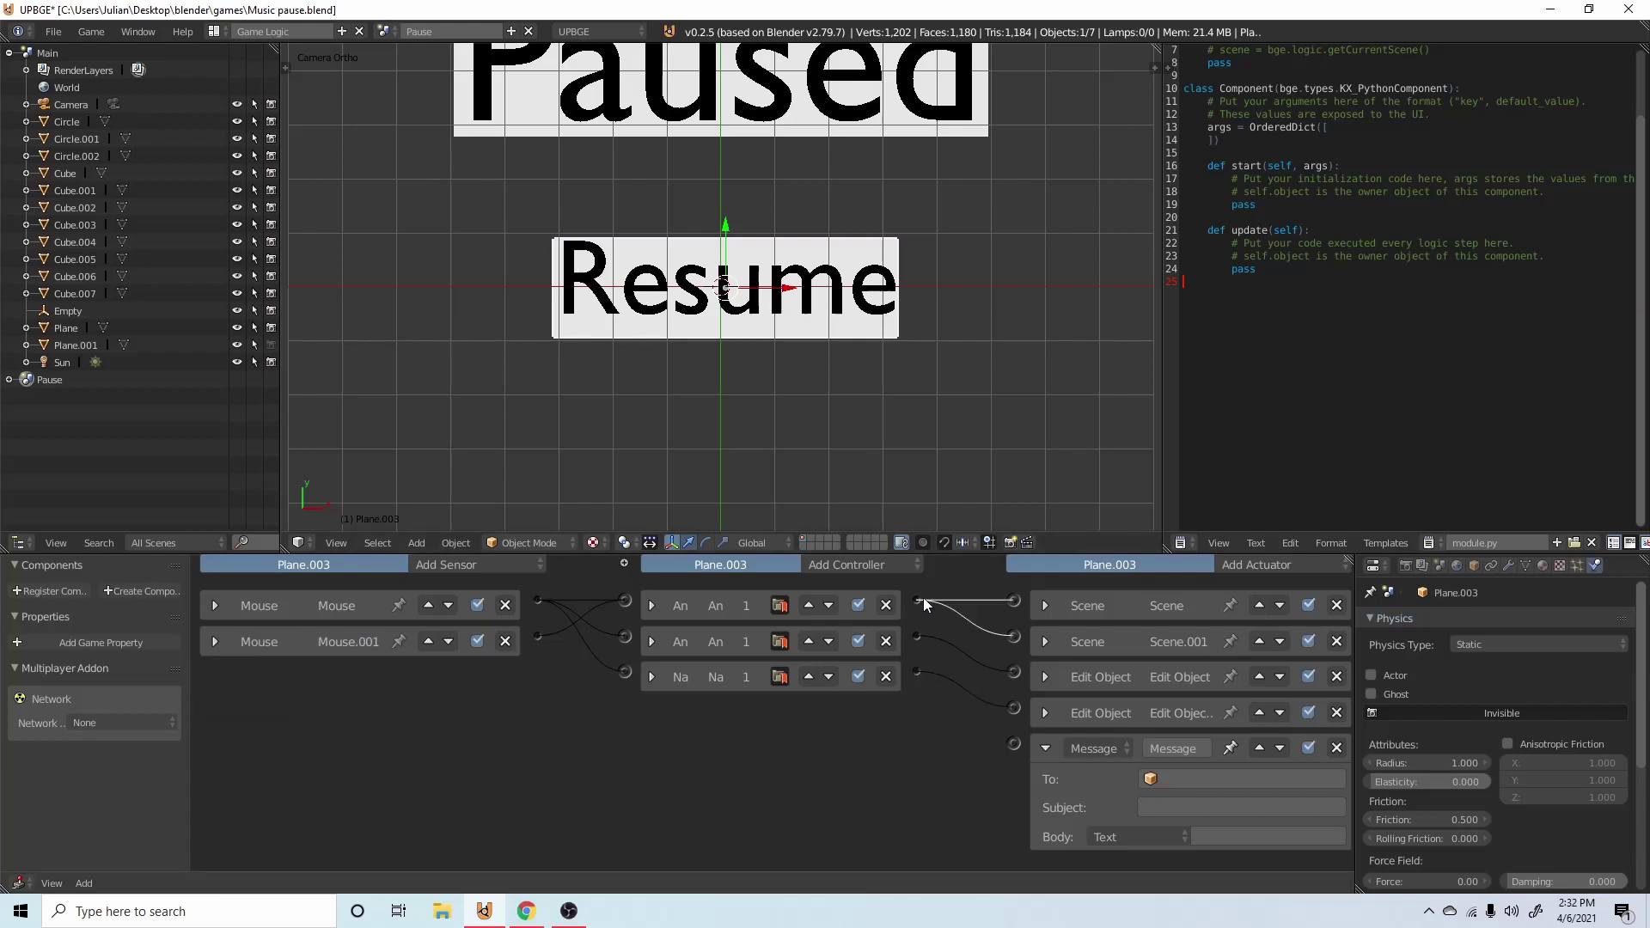
left_click_drag(916, 601, 1014, 745)
Step: Set the Message actuator's subject to UNPAUSE
scroll(955, 765, "right", 1, "ctrl")
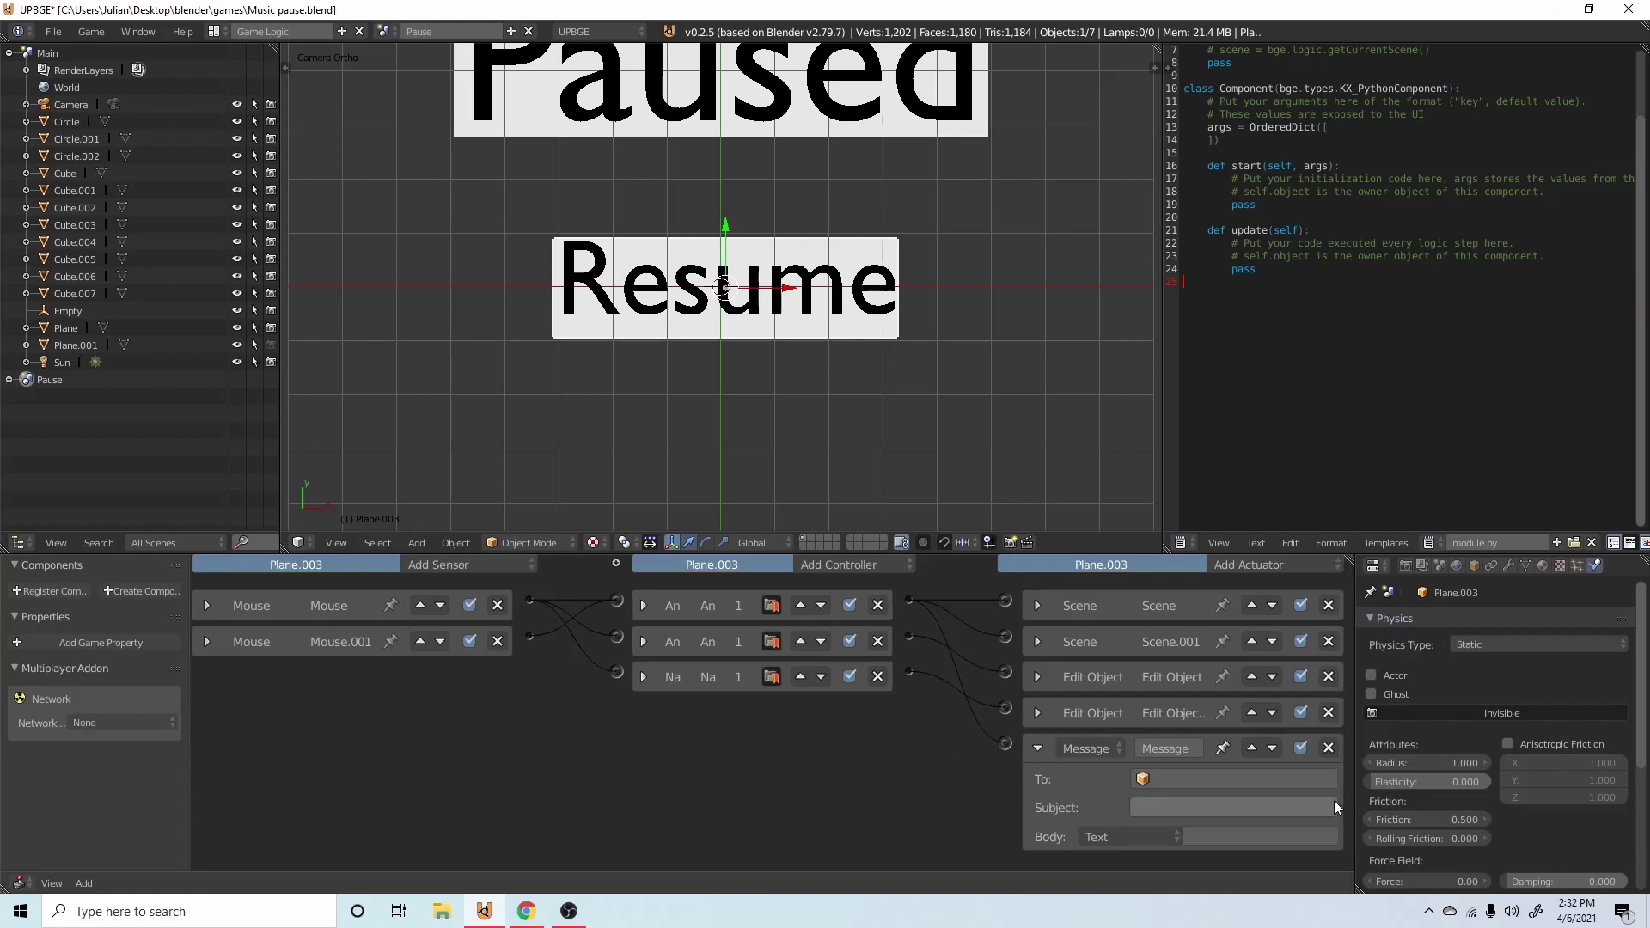
left_click(1214, 807)
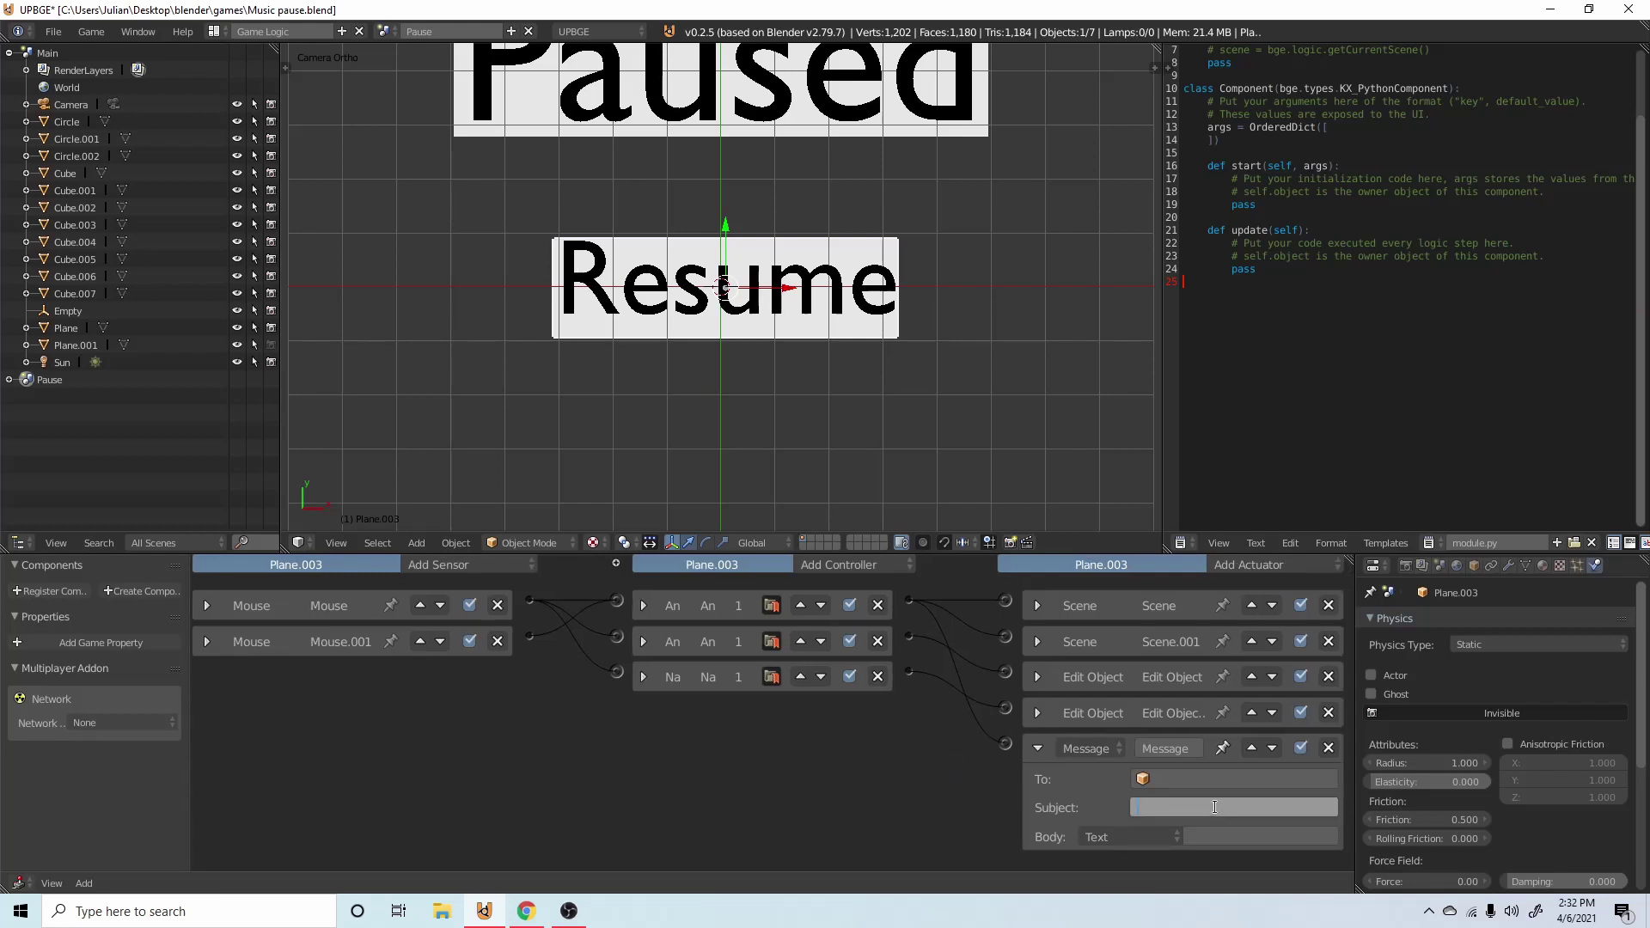
type("UNPAUSE")
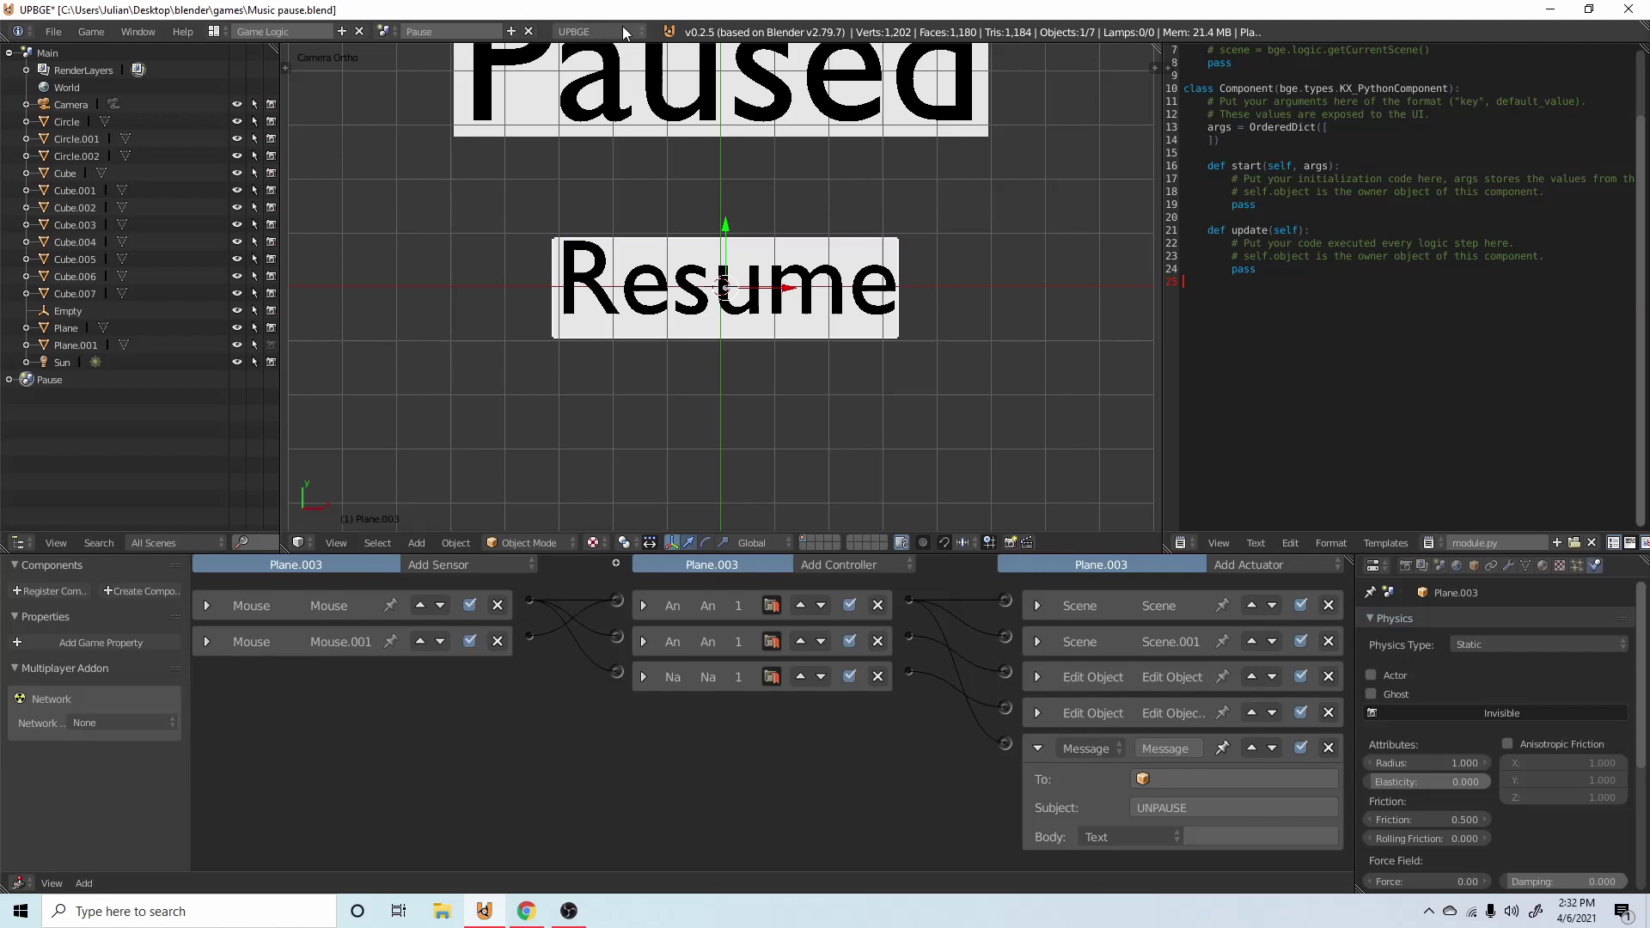
key("Return")
Step: Switch back to the Main scene
left_click(382, 32)
left_click(413, 54)
middle_click_drag(693, 214, 855, 215)
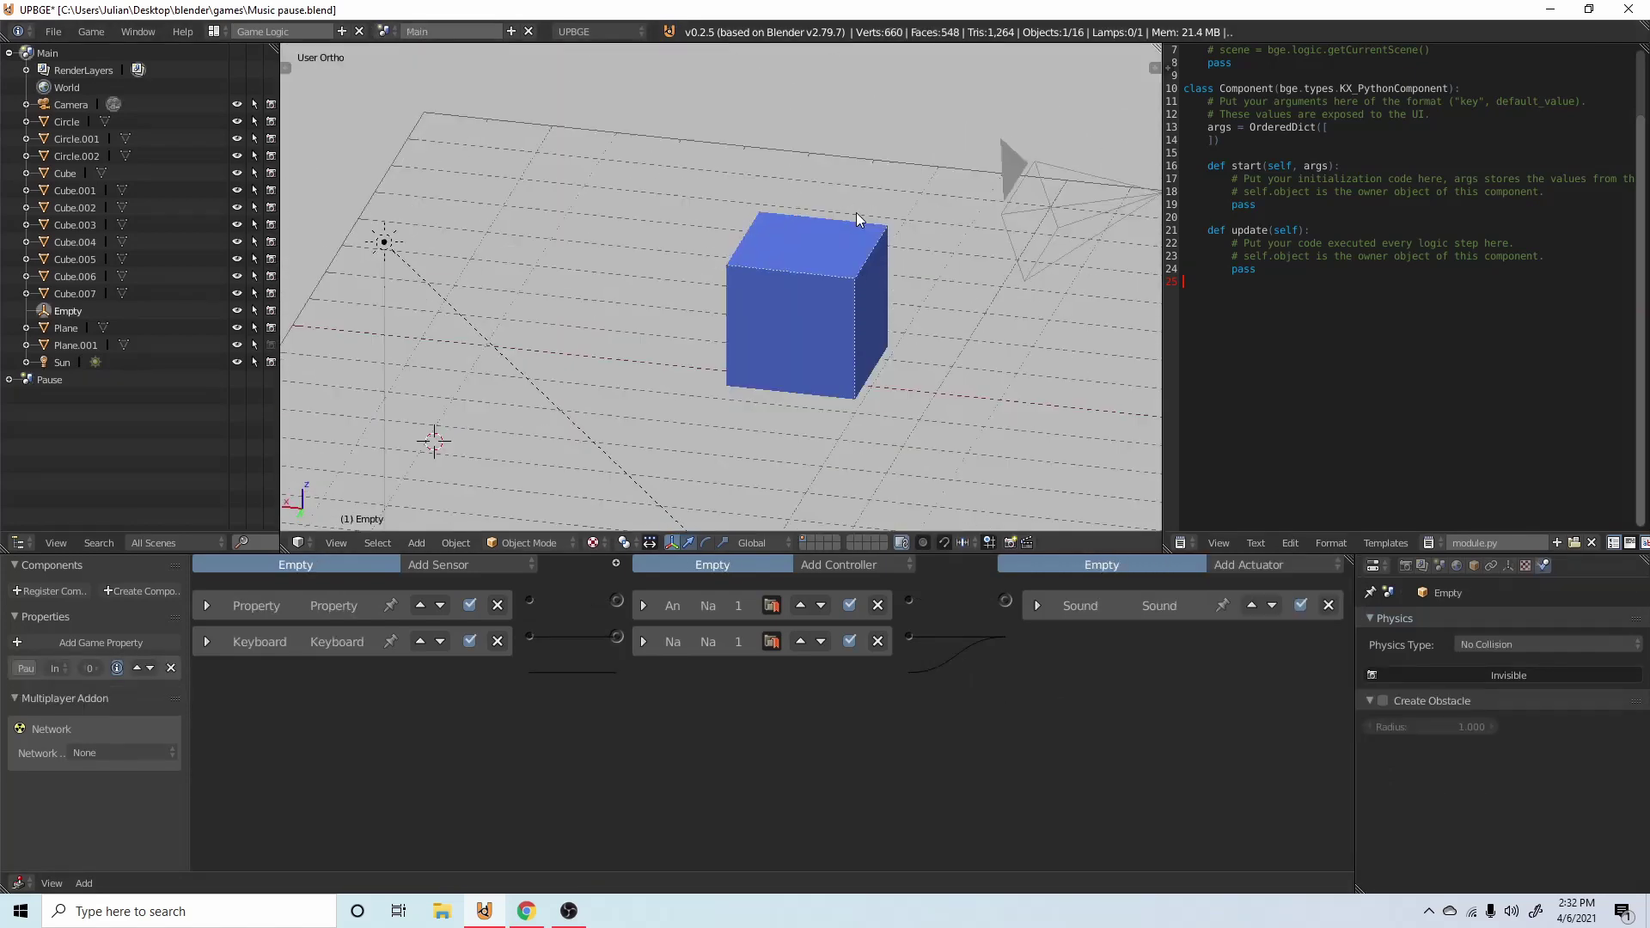
Step: Rename the Empty object holding the sound logic as music
scroll(856, 215, "down", 8)
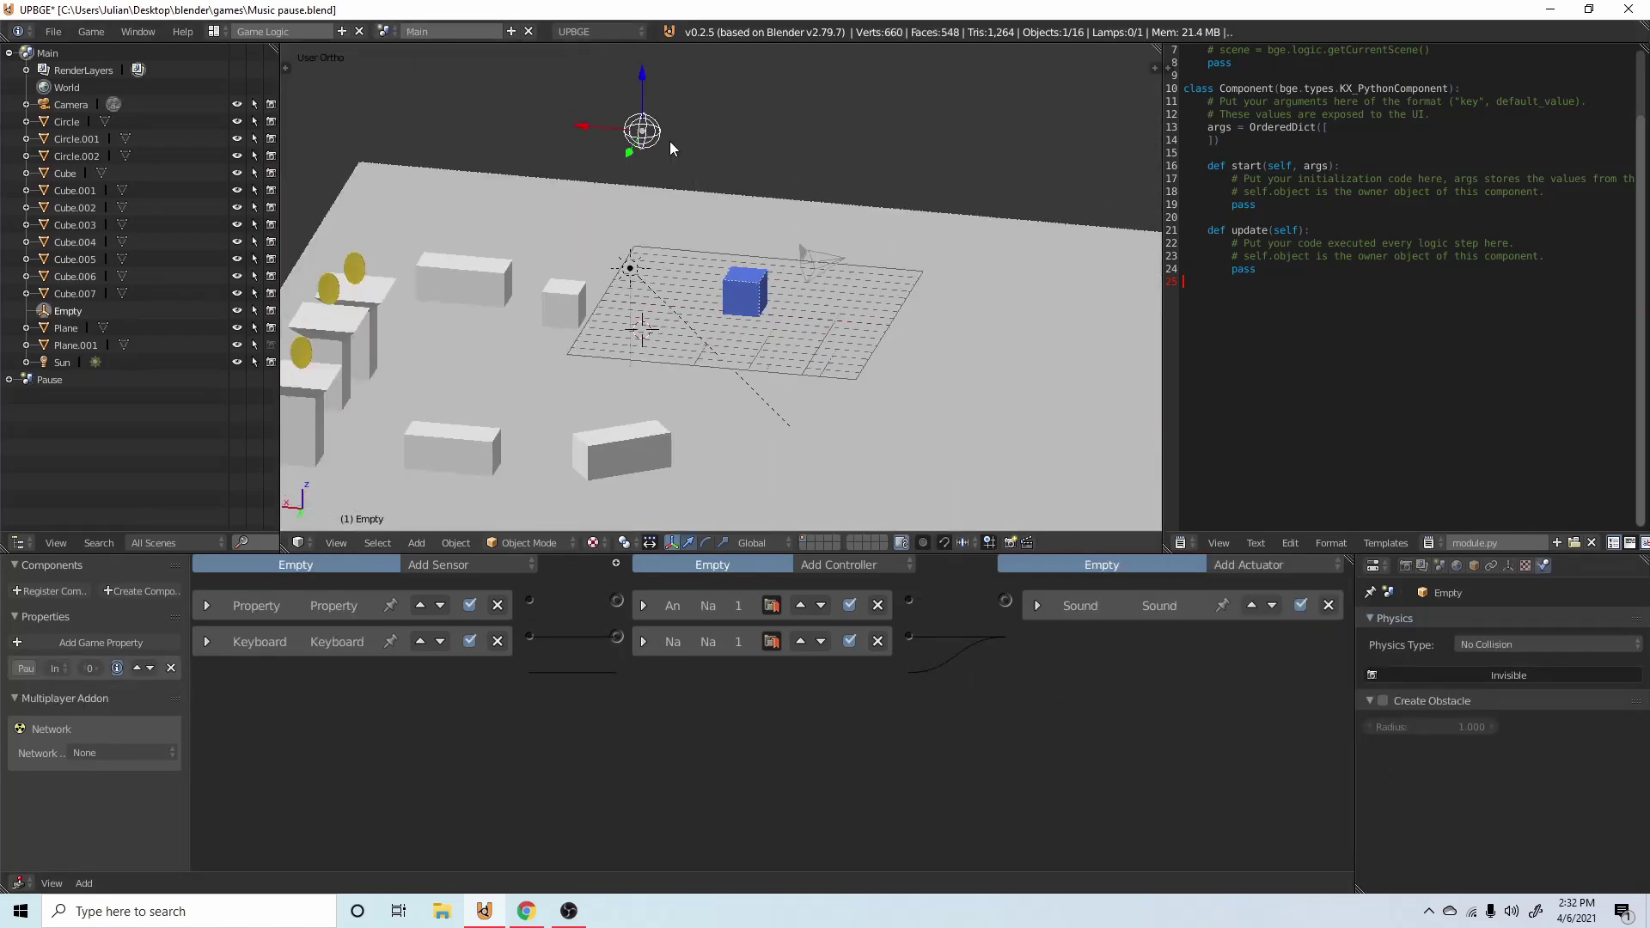
left_click(1473, 565)
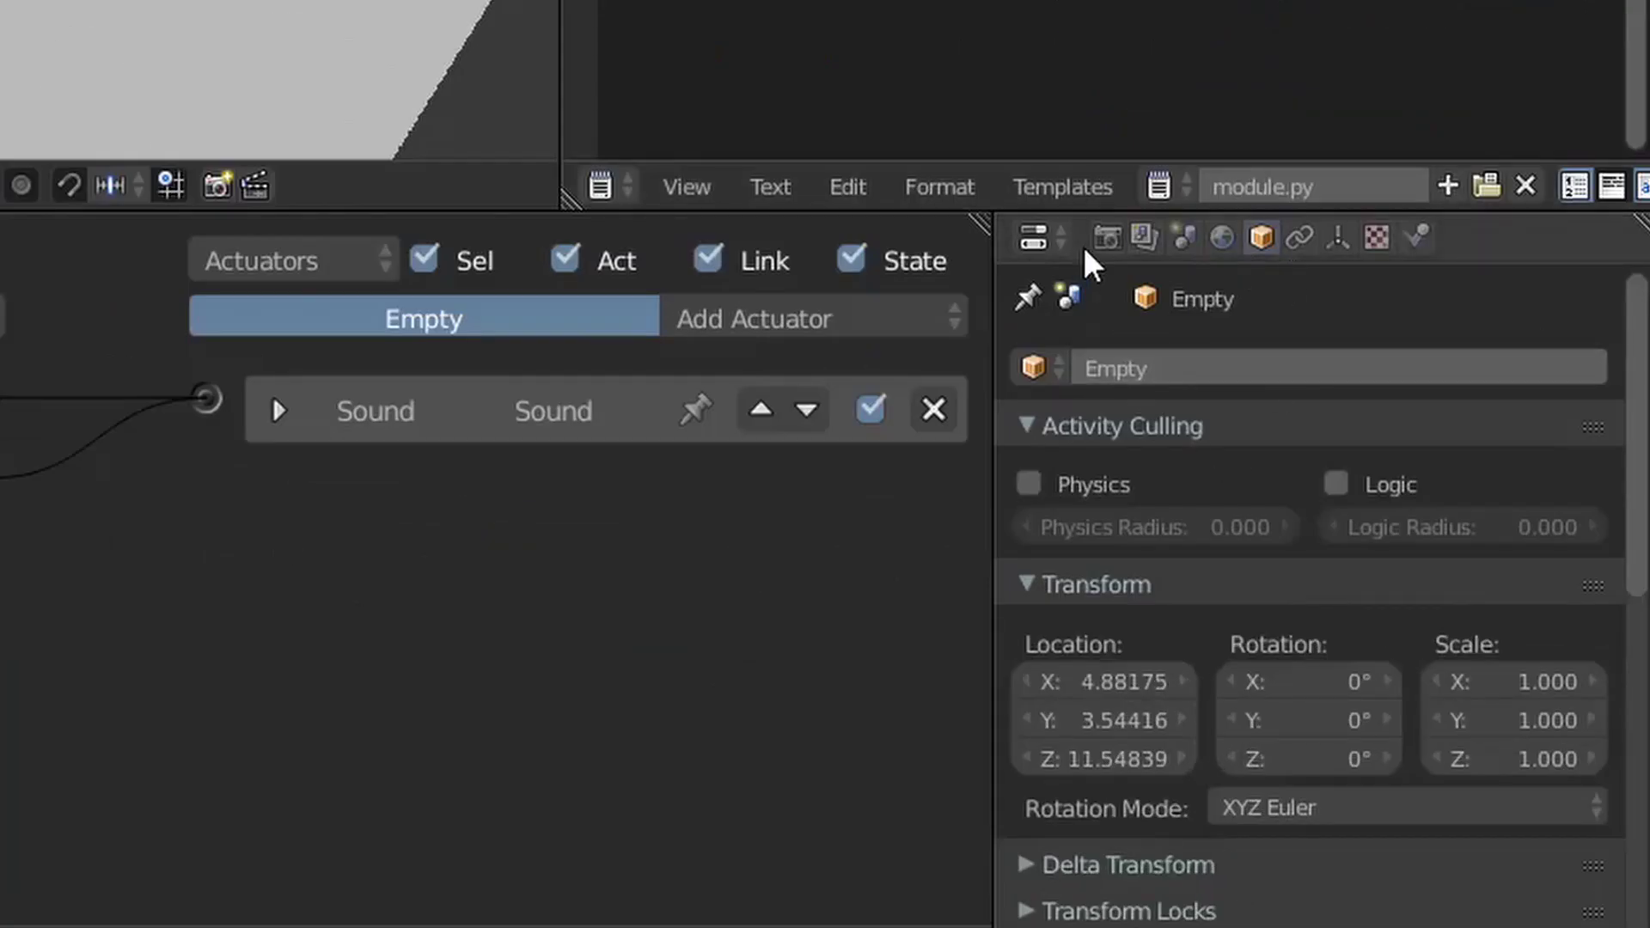
left_click(1201, 365)
type("music")
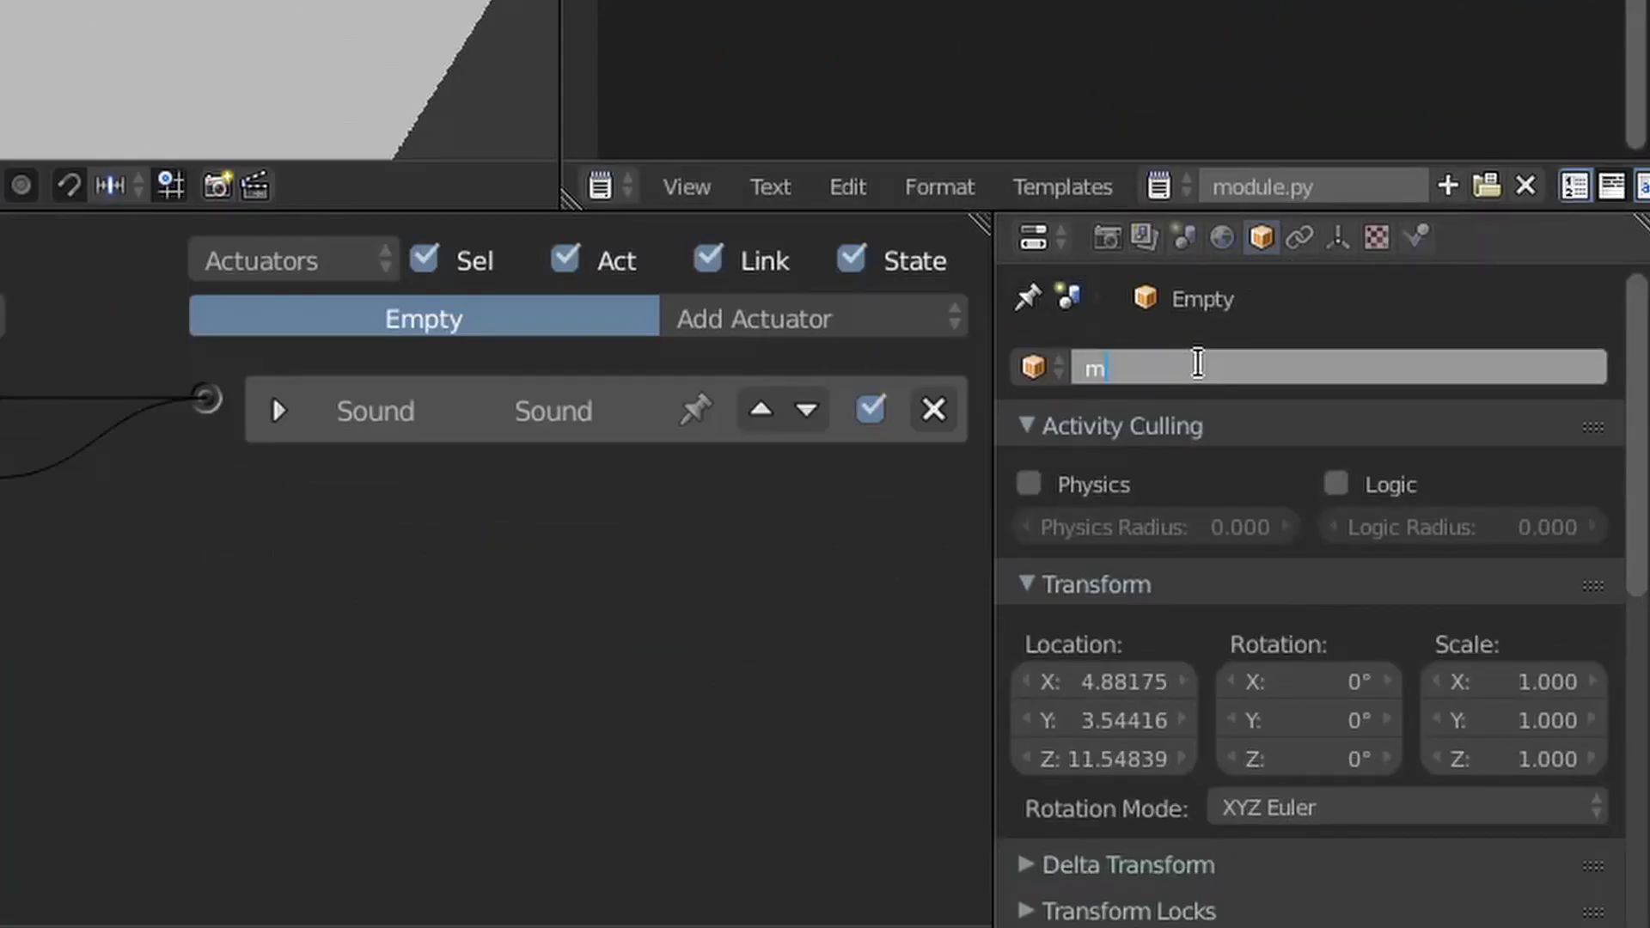
key("Return")
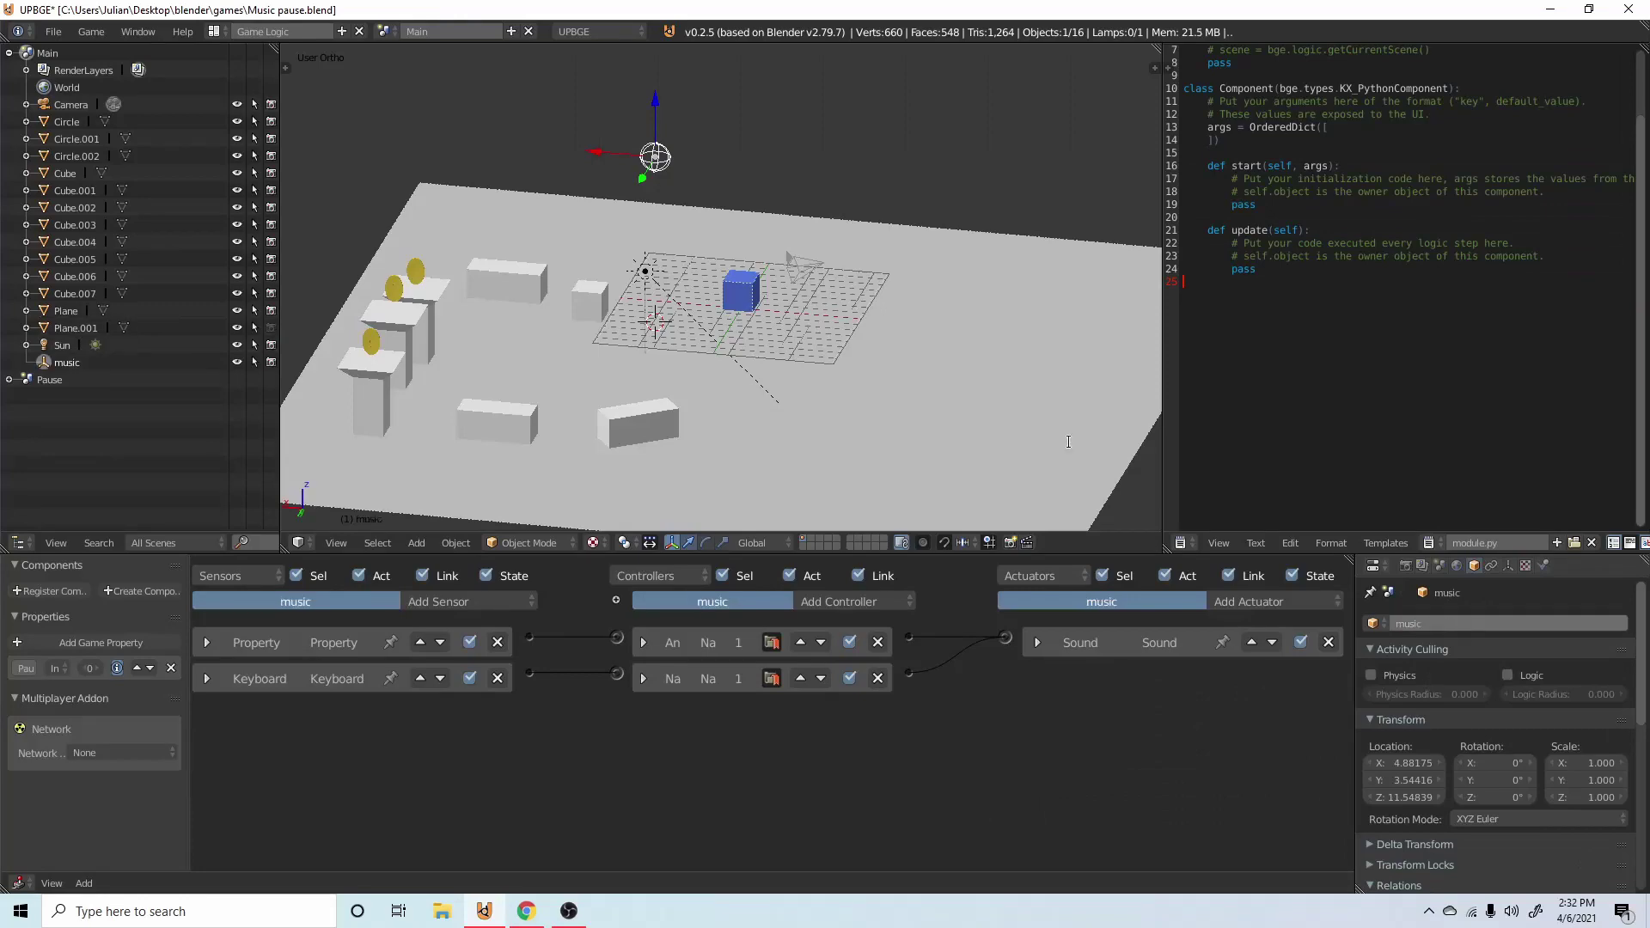
Step: In the Pause scene, set the recipient of the Resume button's Message actuator to the music object
left_click(383, 31)
left_click(423, 83)
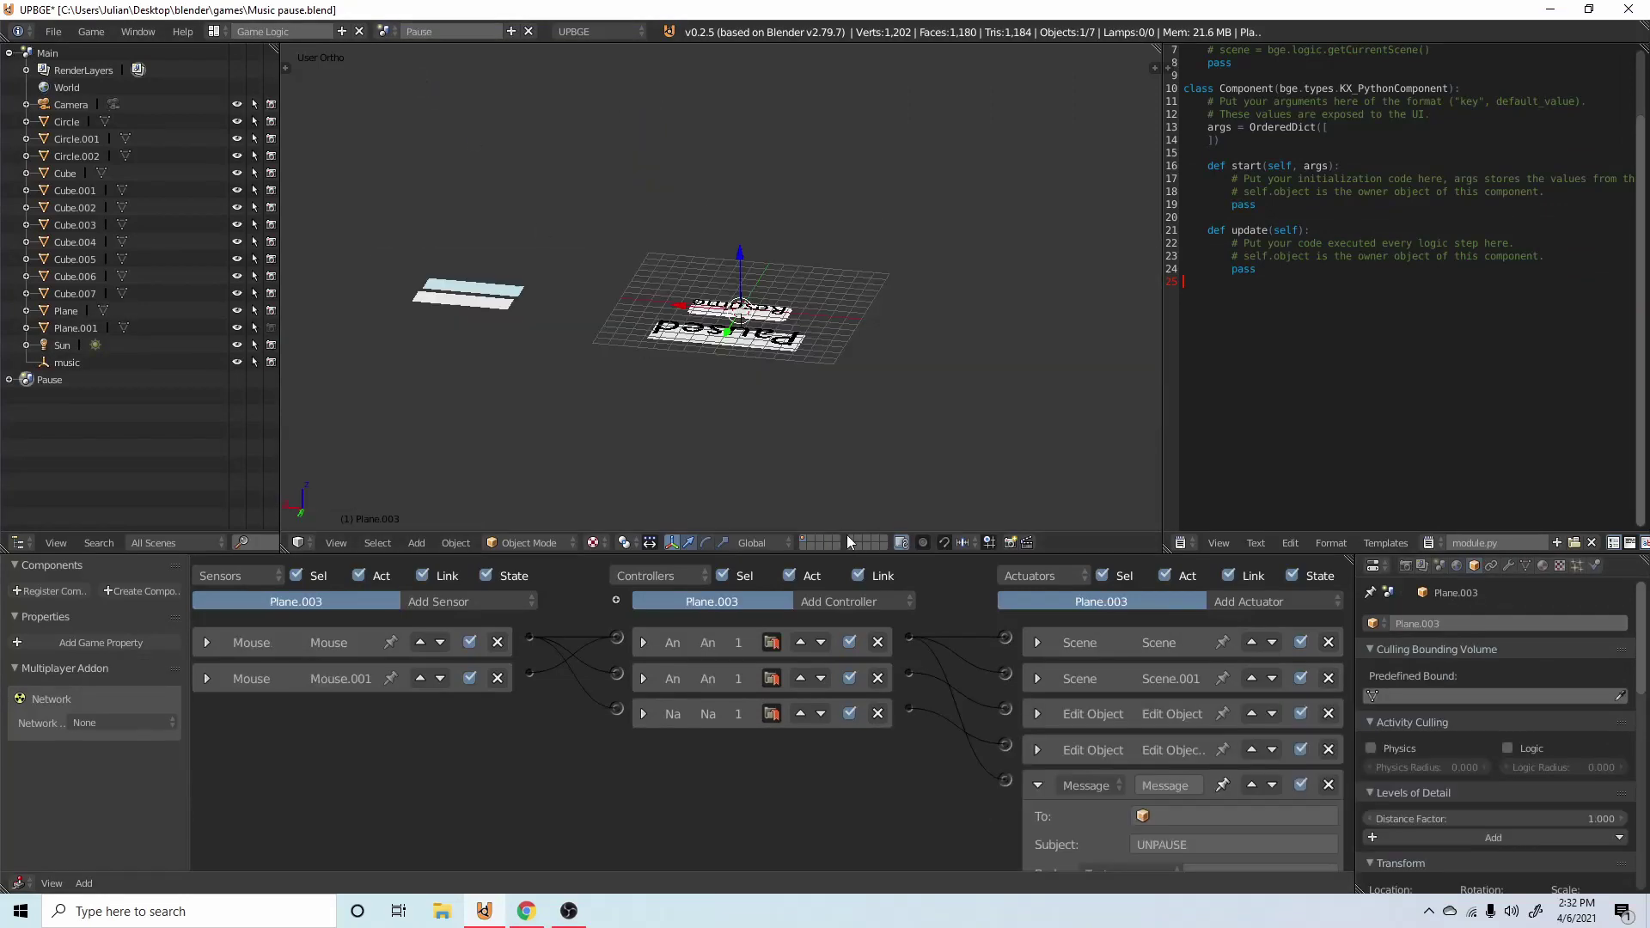
key("KP_0")
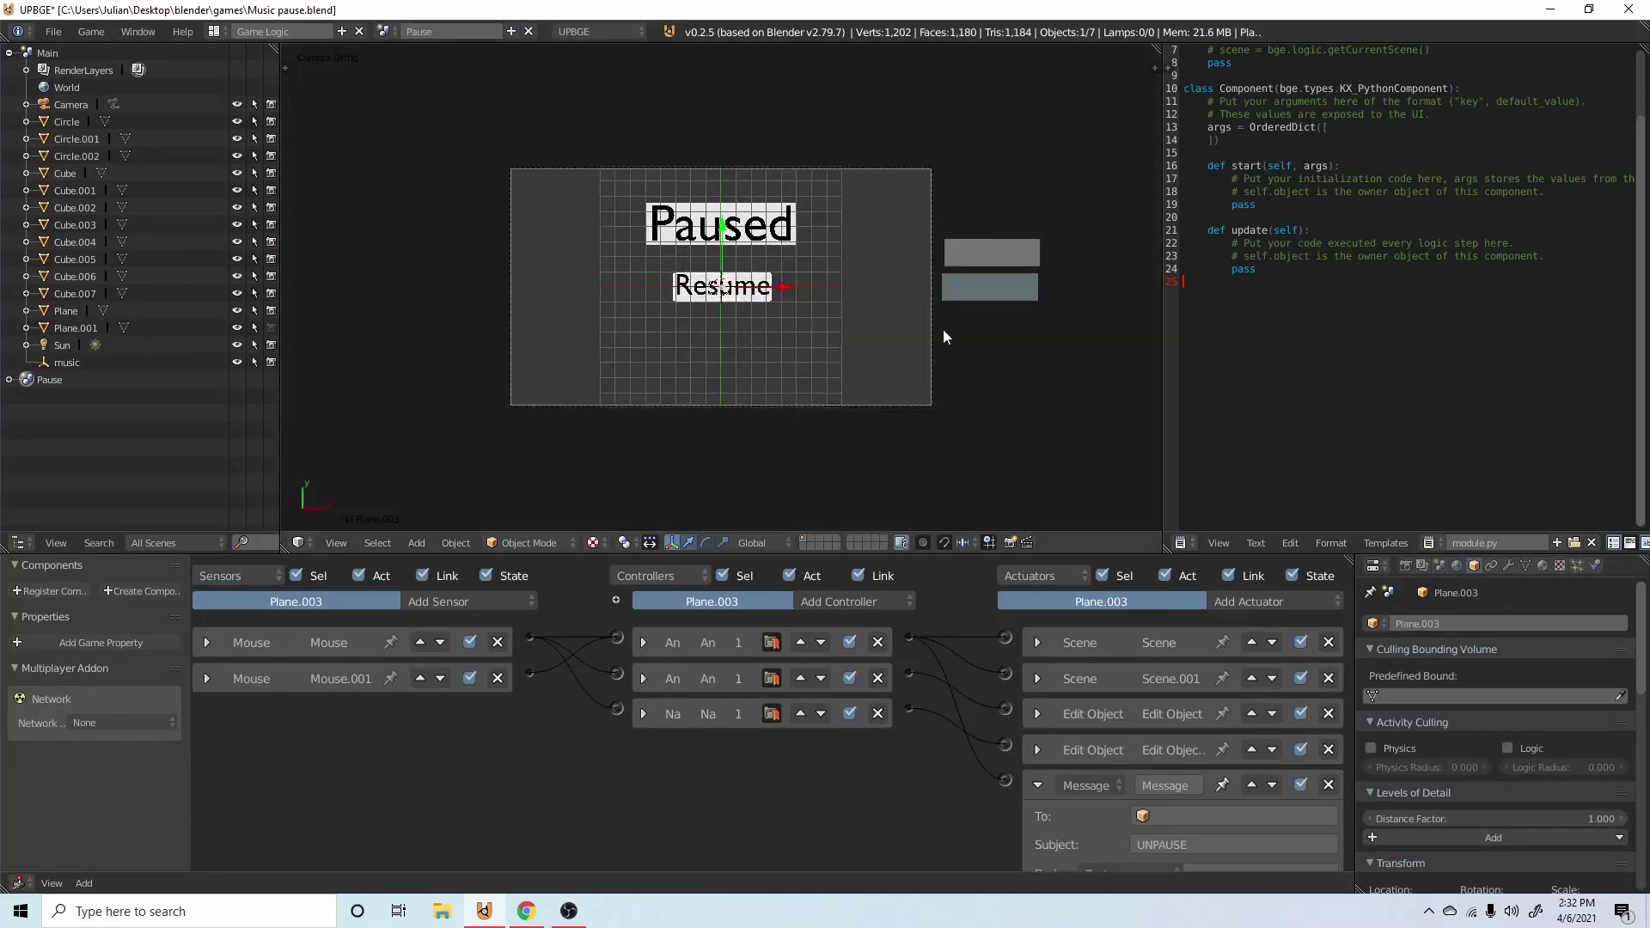
left_click(1211, 815)
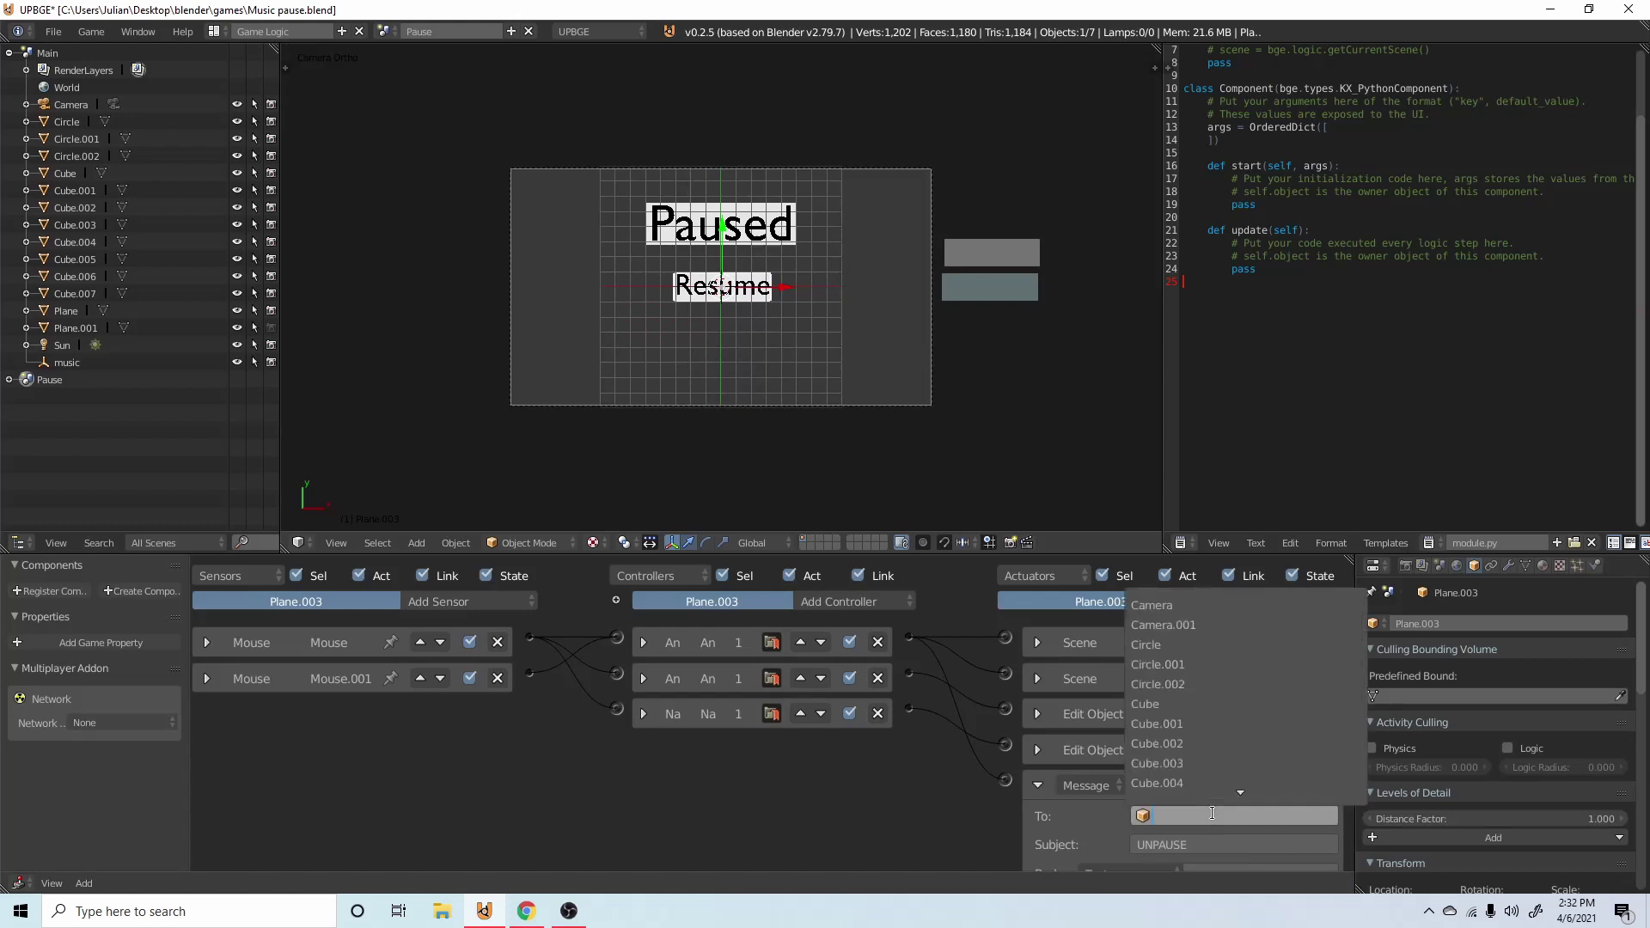
type("mus")
key("Return")
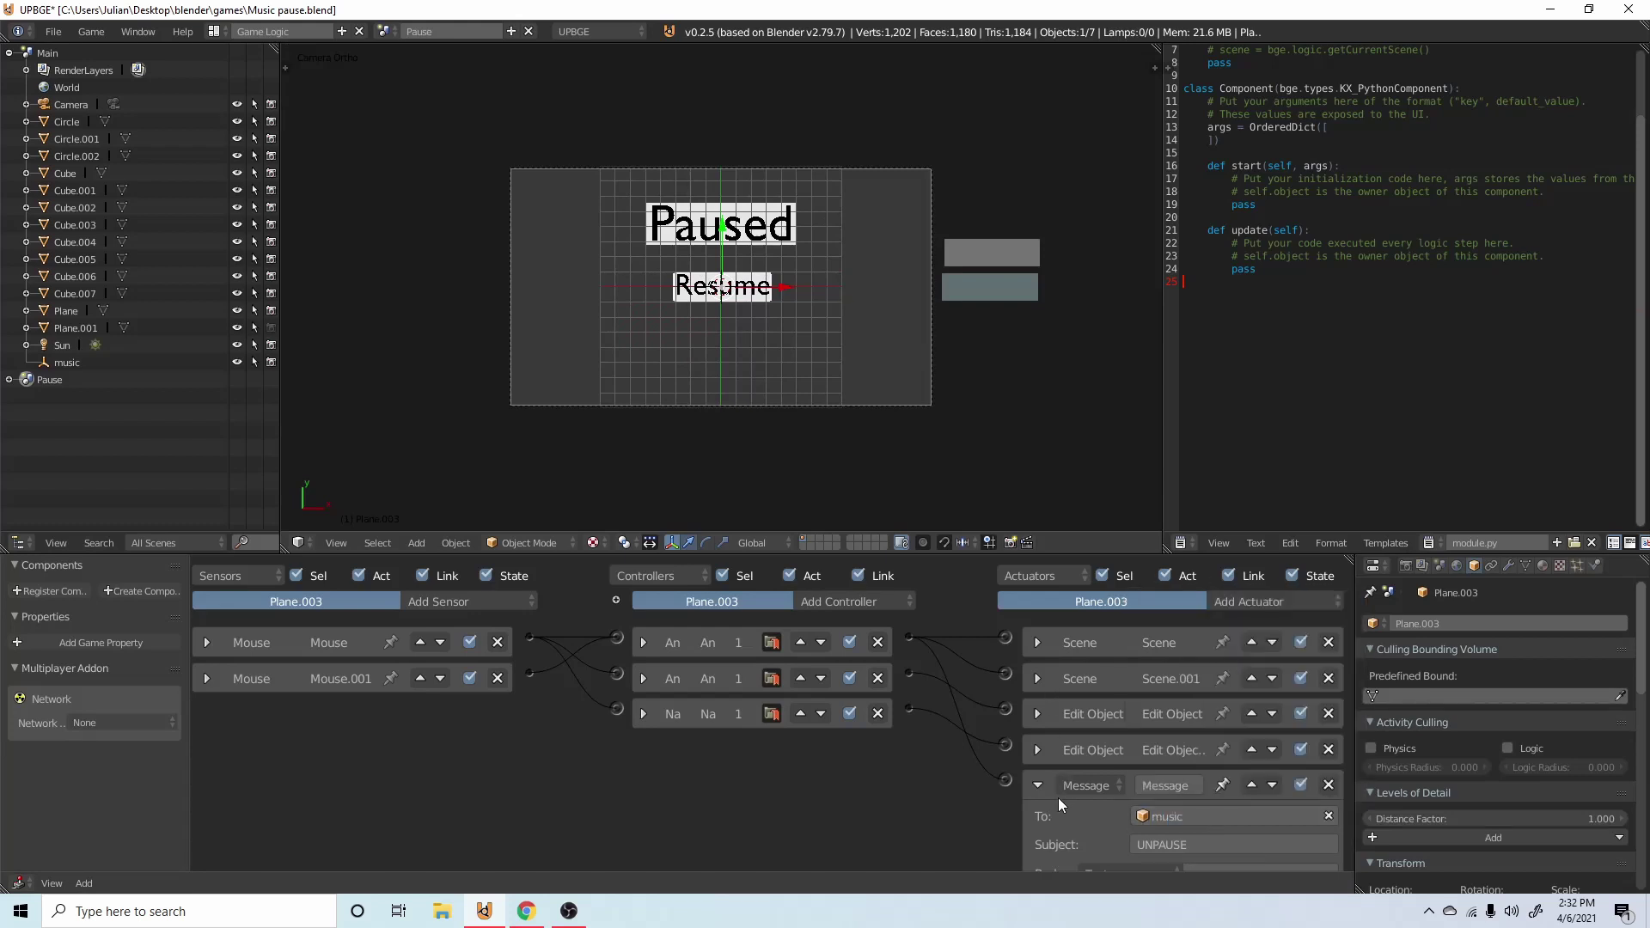
left_click(1038, 785)
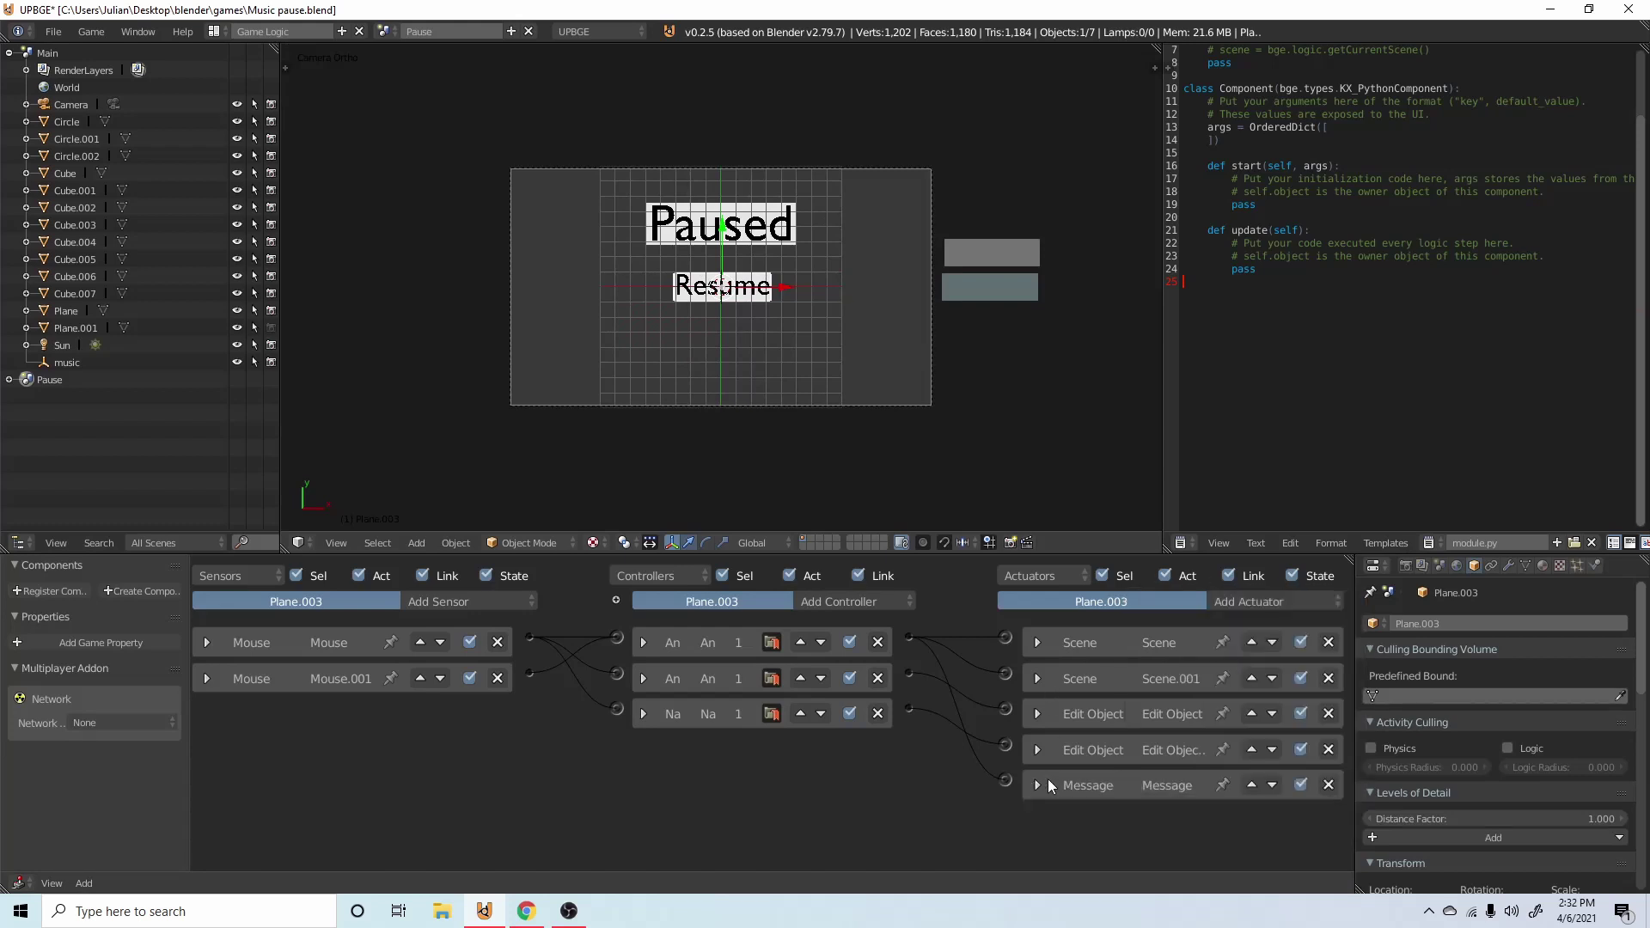
Step: Switch back to the Main scene and save over Music pause.blend
left_click(384, 31)
left_click(409, 60)
key("ctrl+s")
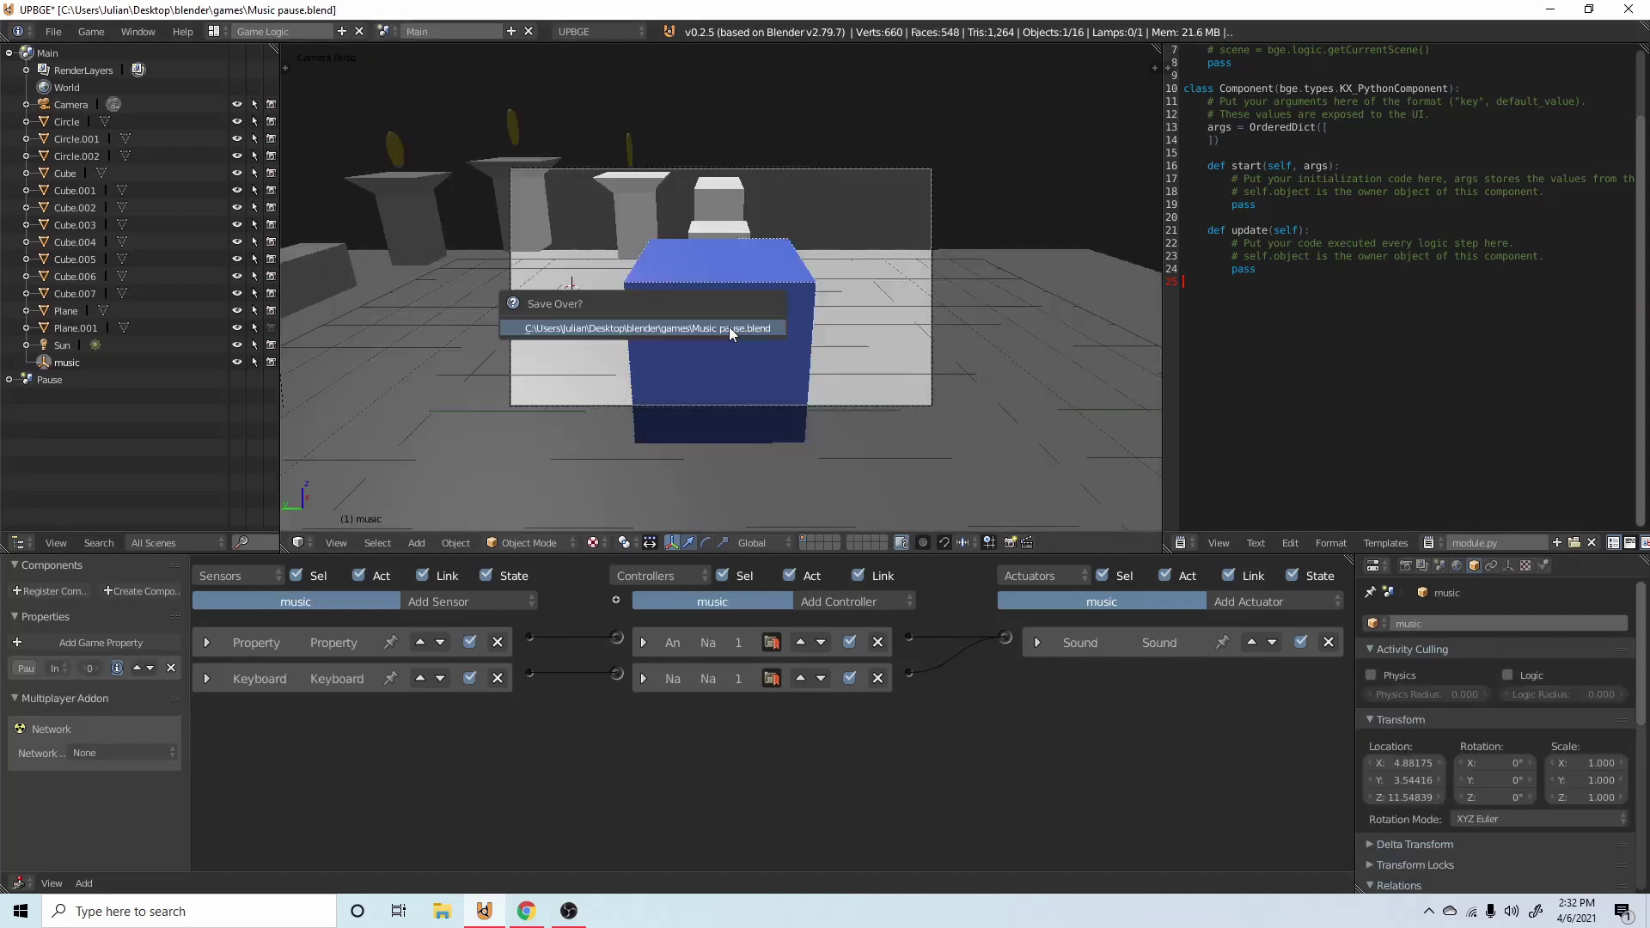
left_click(729, 326)
Step: Add a Message sensor to the music object with the subject UNPAUSE and collapse it
middle_click_drag(729, 326, 740, 235)
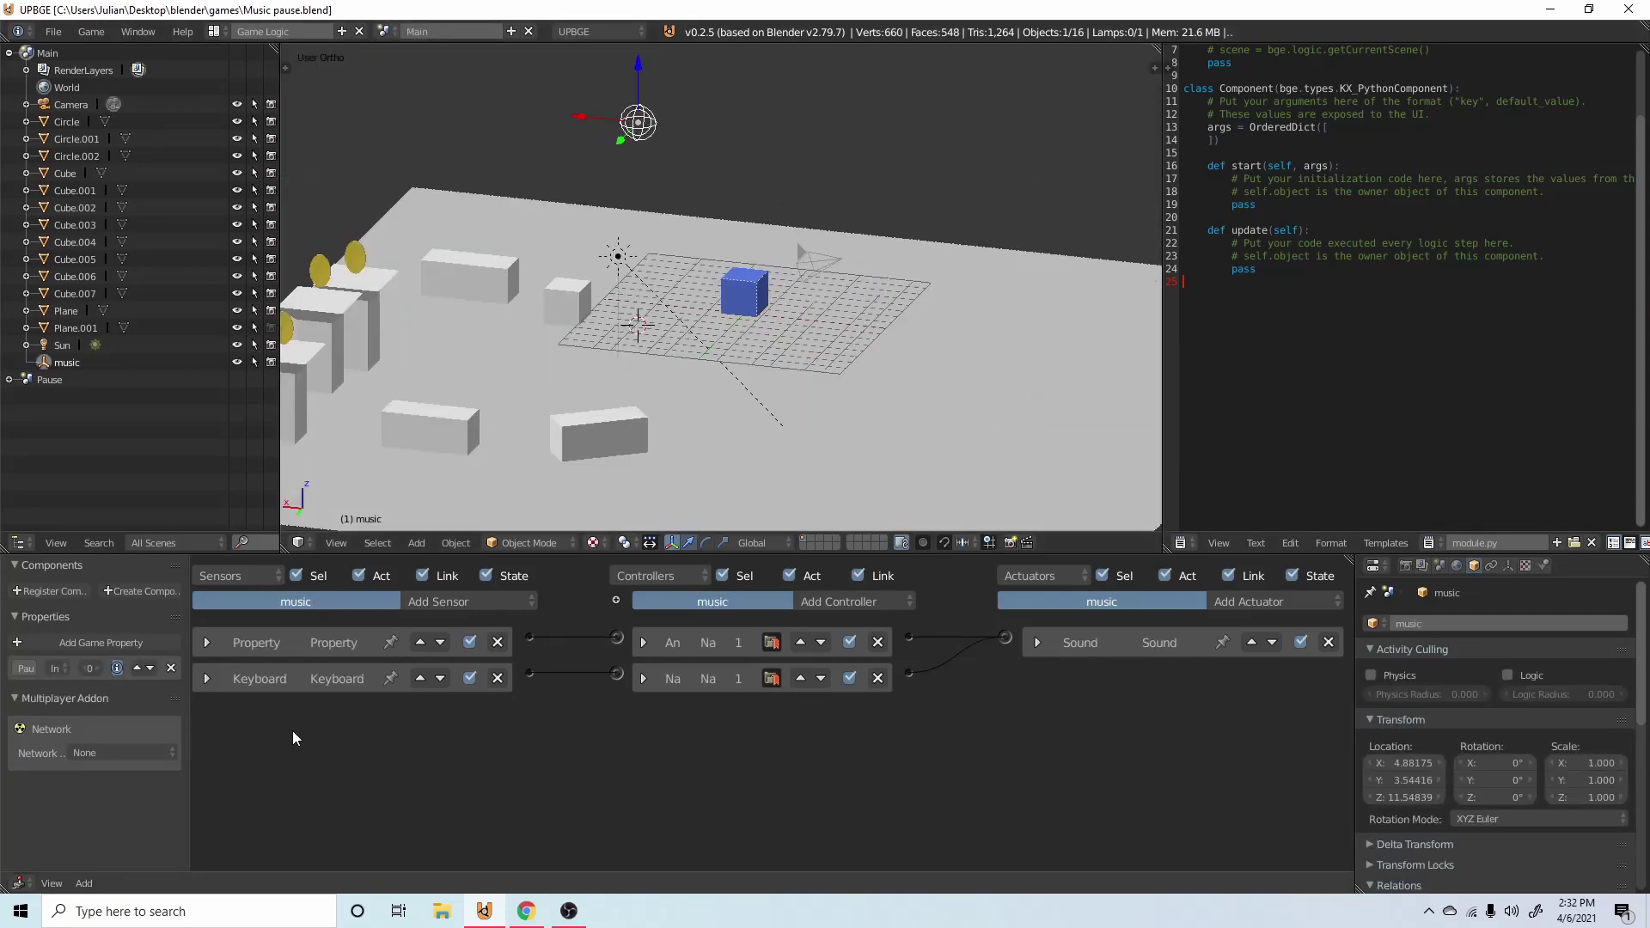
scroll(297, 737, "up", 2)
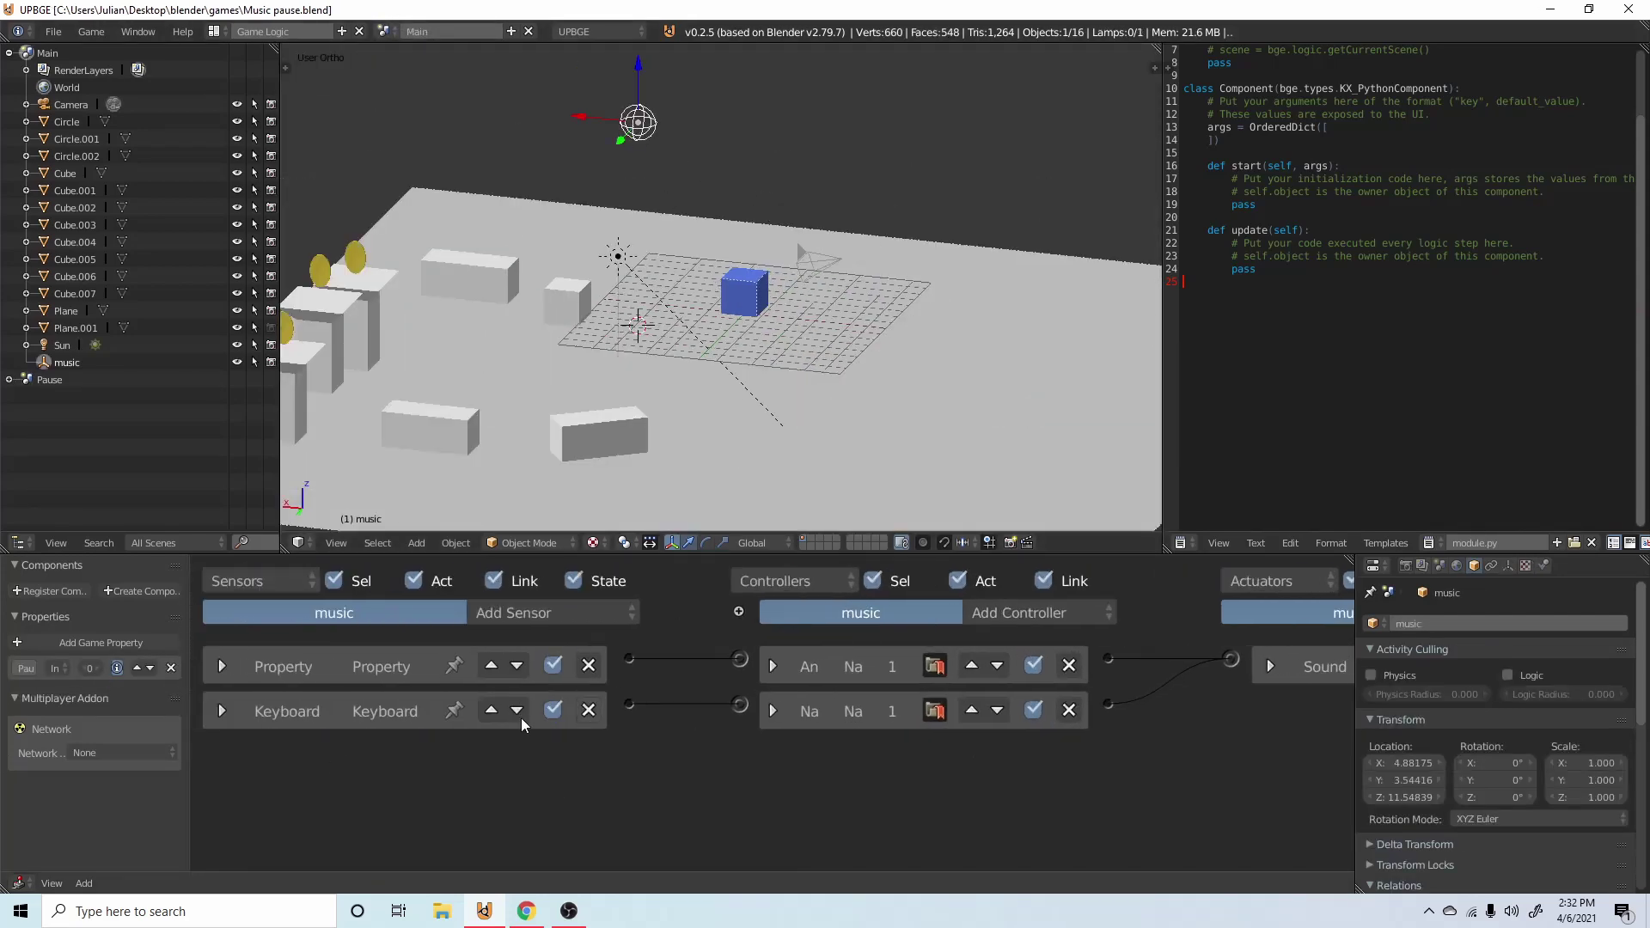
left_click(533, 612)
left_click(567, 428)
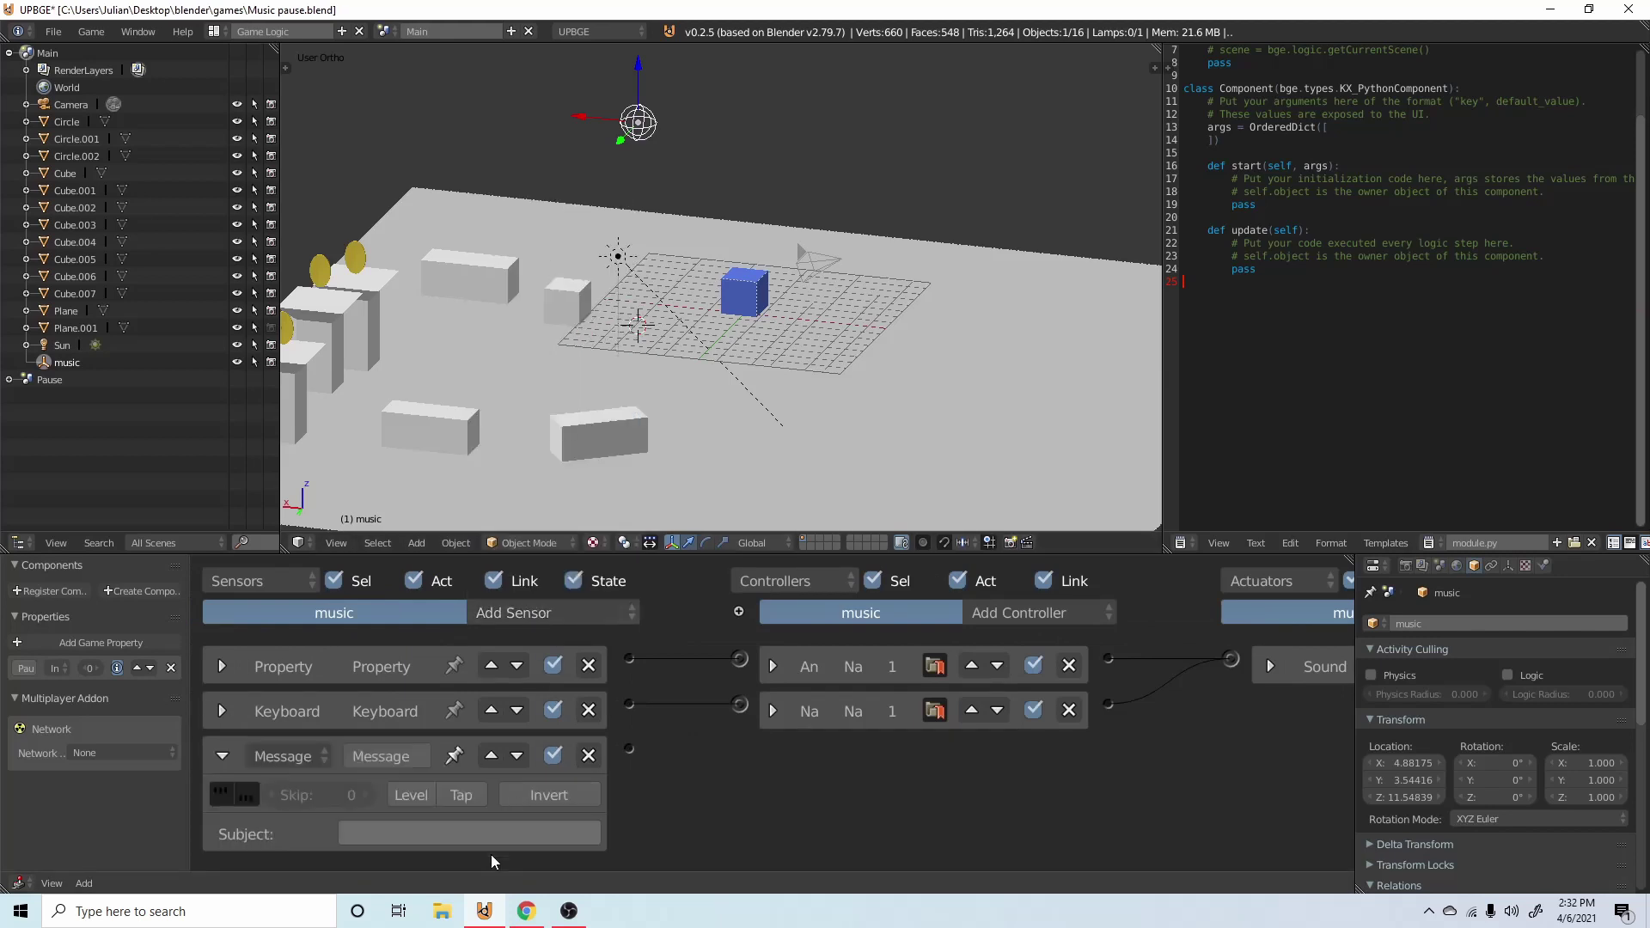
left_click(414, 835)
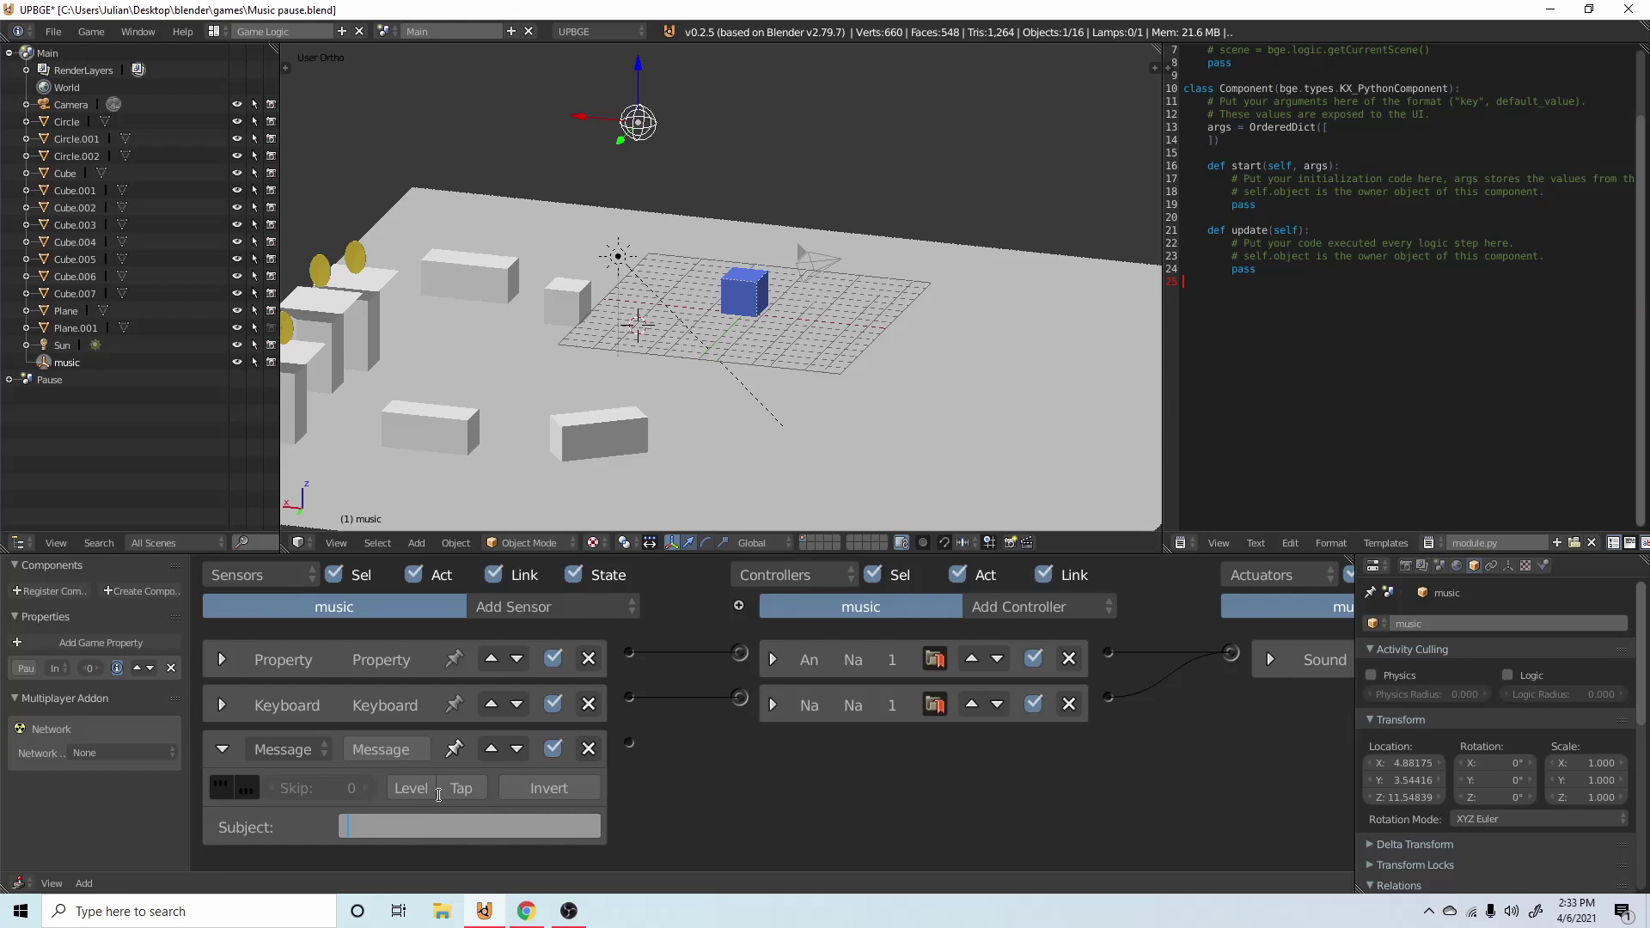
type("UNPAUSE")
key("Return")
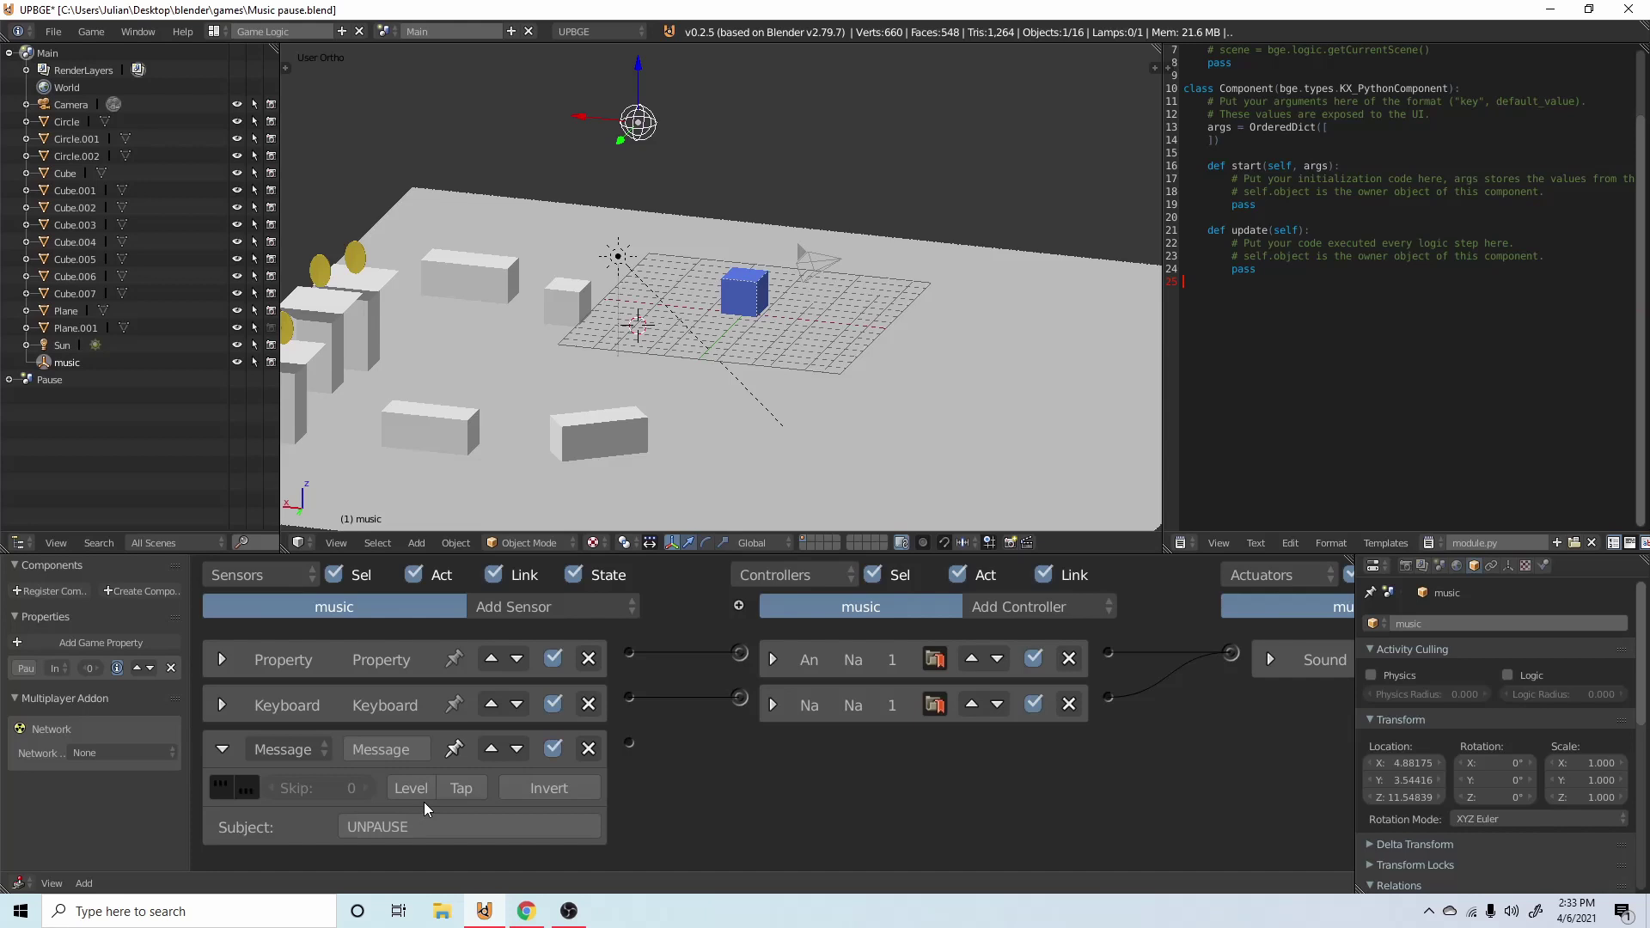
left_click(222, 748)
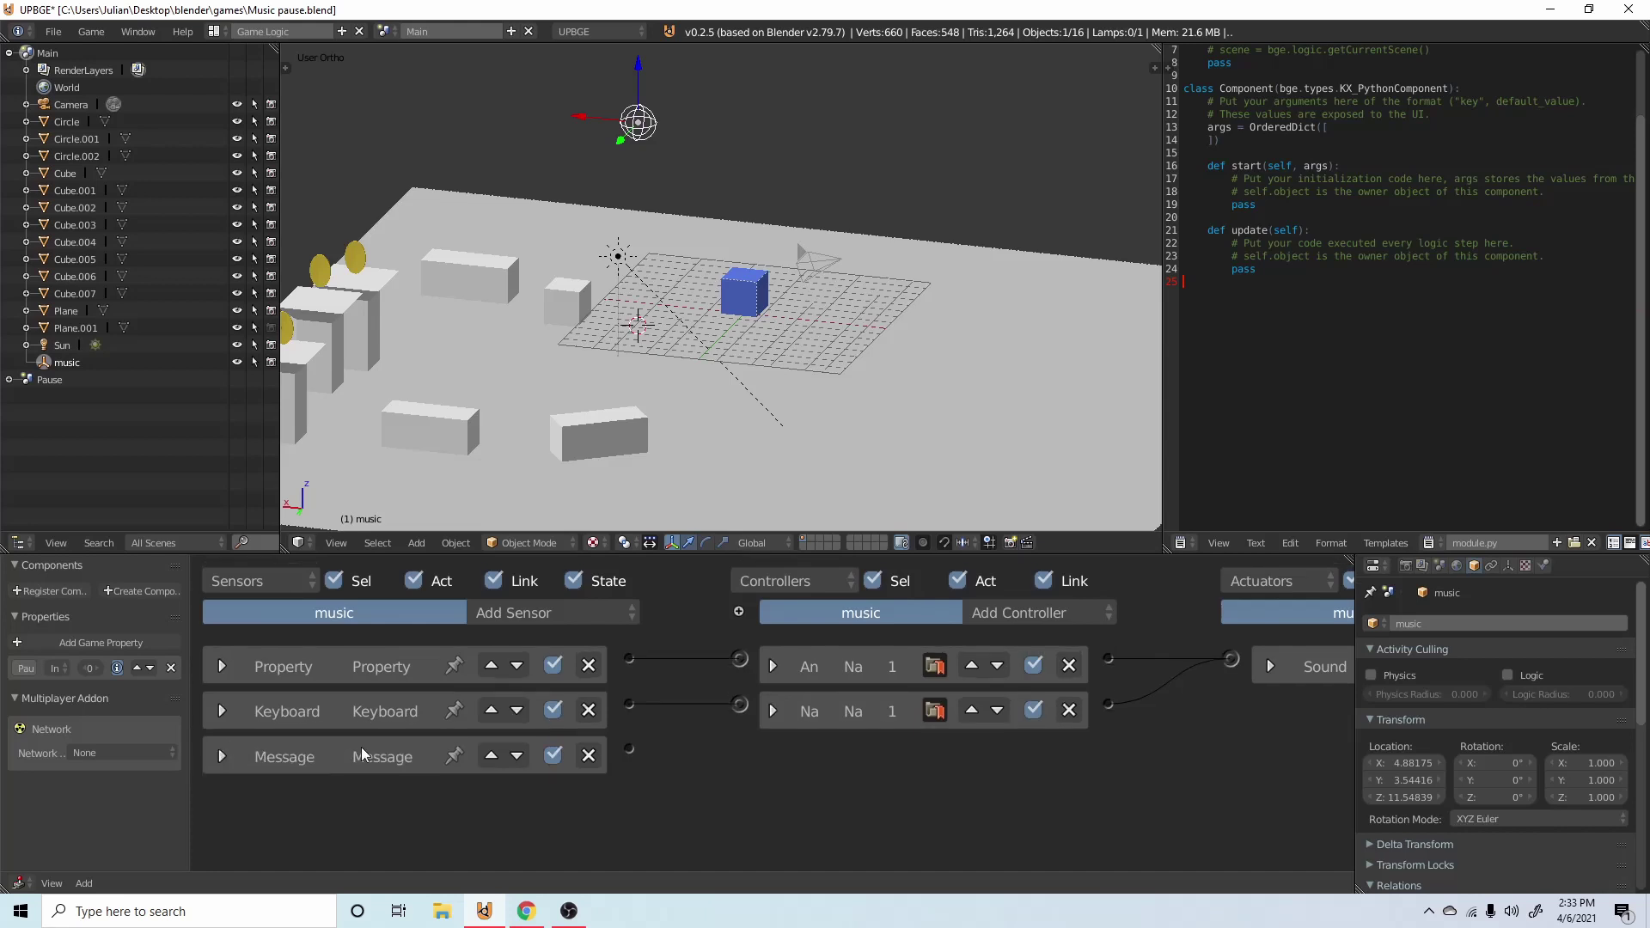
Step: Add a Property actuator to the music object and link the Message sensor to it through a new And controller
middle_click_drag(1012, 707, 696, 714)
left_click(1237, 611)
left_click(1229, 320)
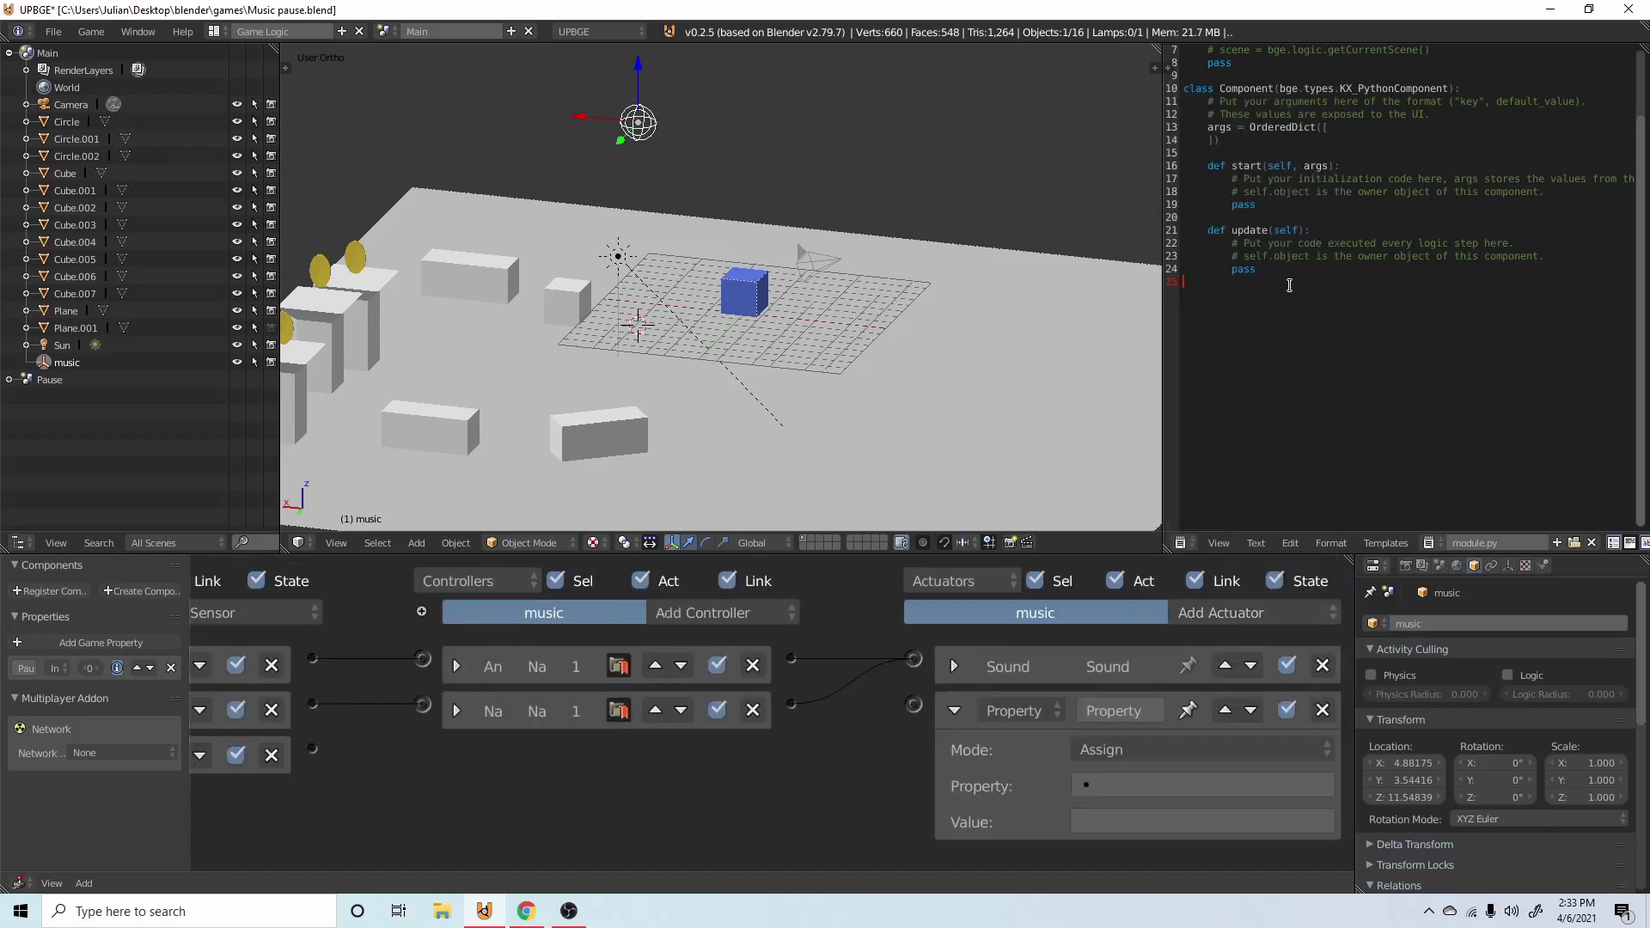
left_click_drag(312, 747, 913, 705)
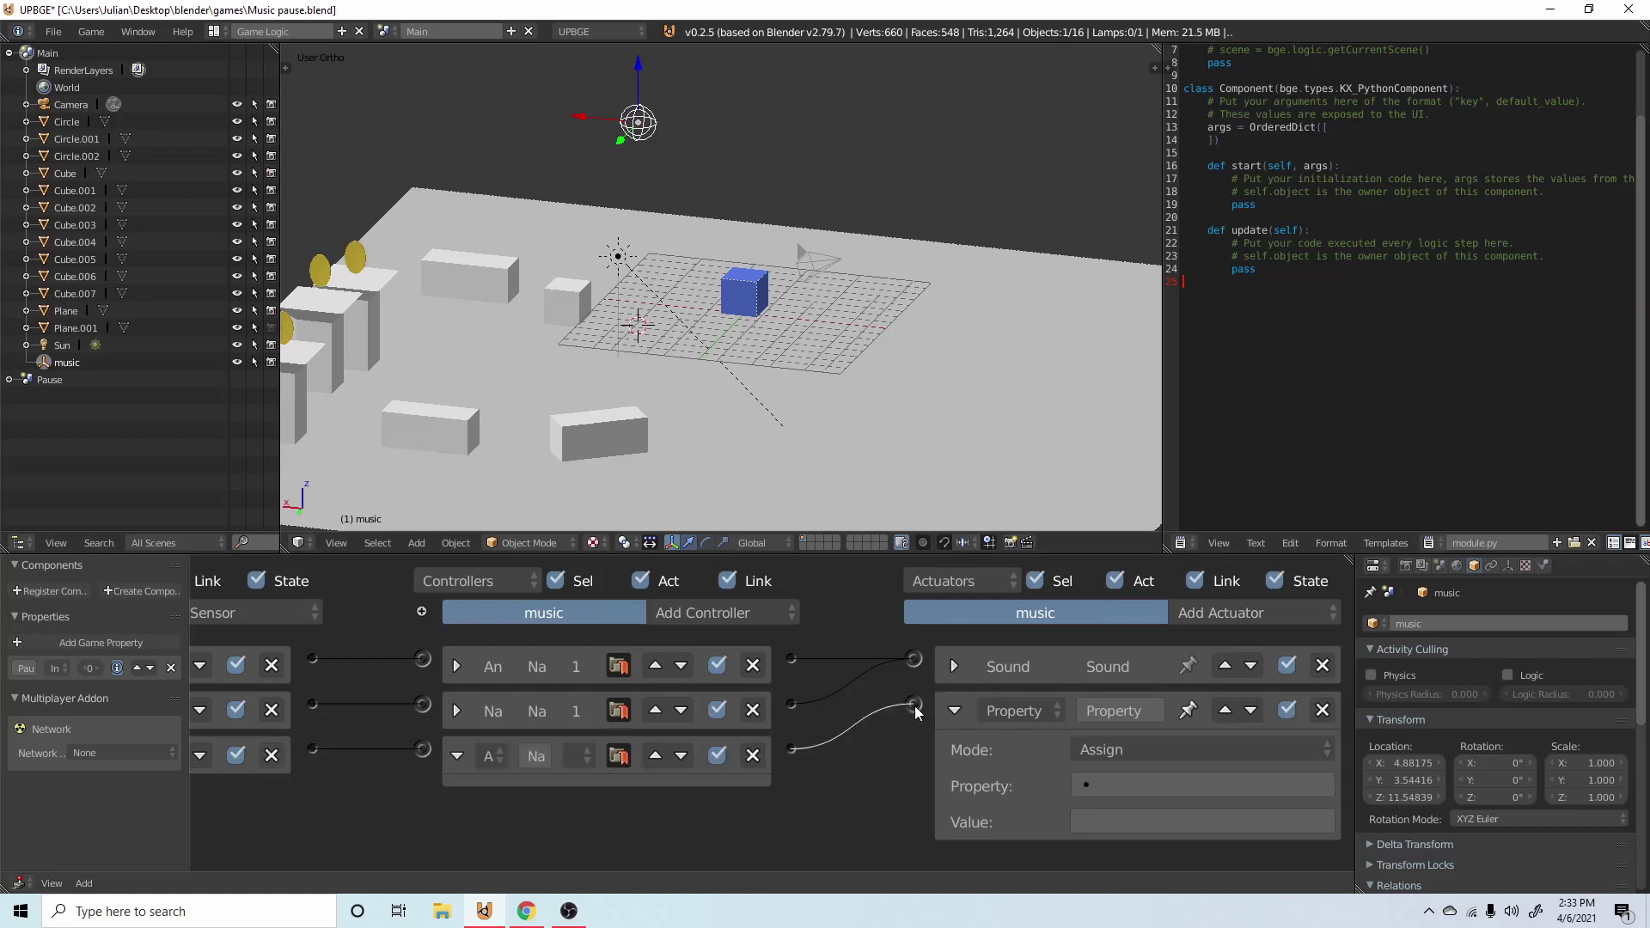
Step: Make the Property actuator assign the value 0 to the Pause property, and collapse it
left_click(1126, 783)
left_click(1089, 517)
left_click(1146, 821)
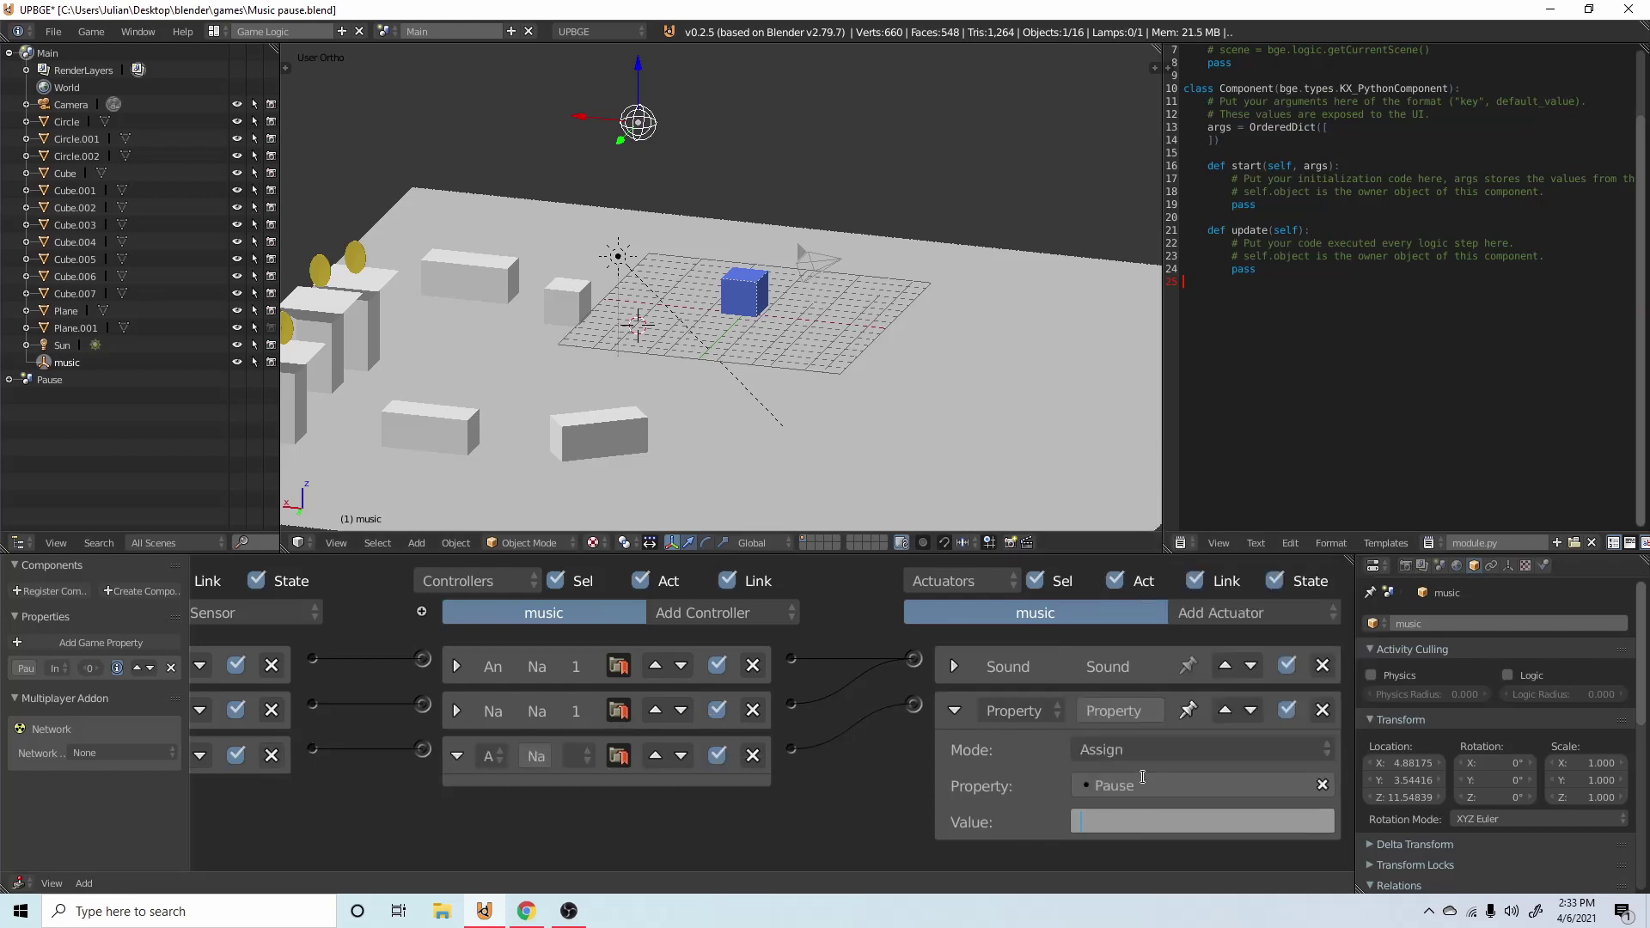
type("0")
key("Return")
left_click(952, 708)
key("ctrl+s")
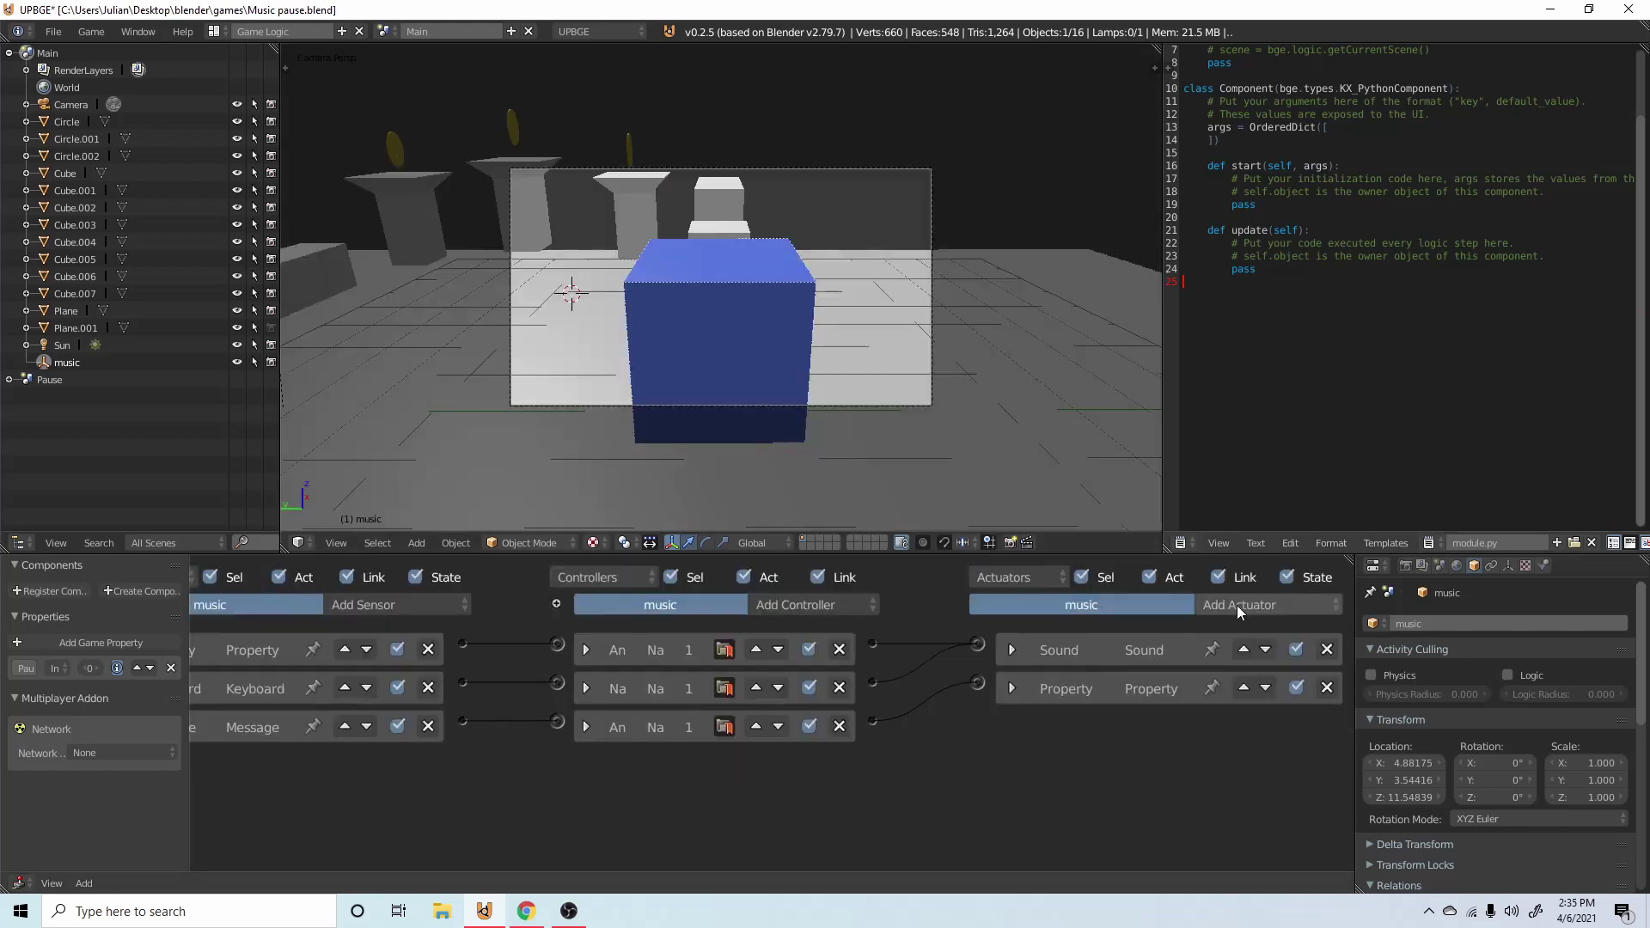
Step: Add a second Property actuator that assigns the value 1 to the Pause property
left_click(1235, 604)
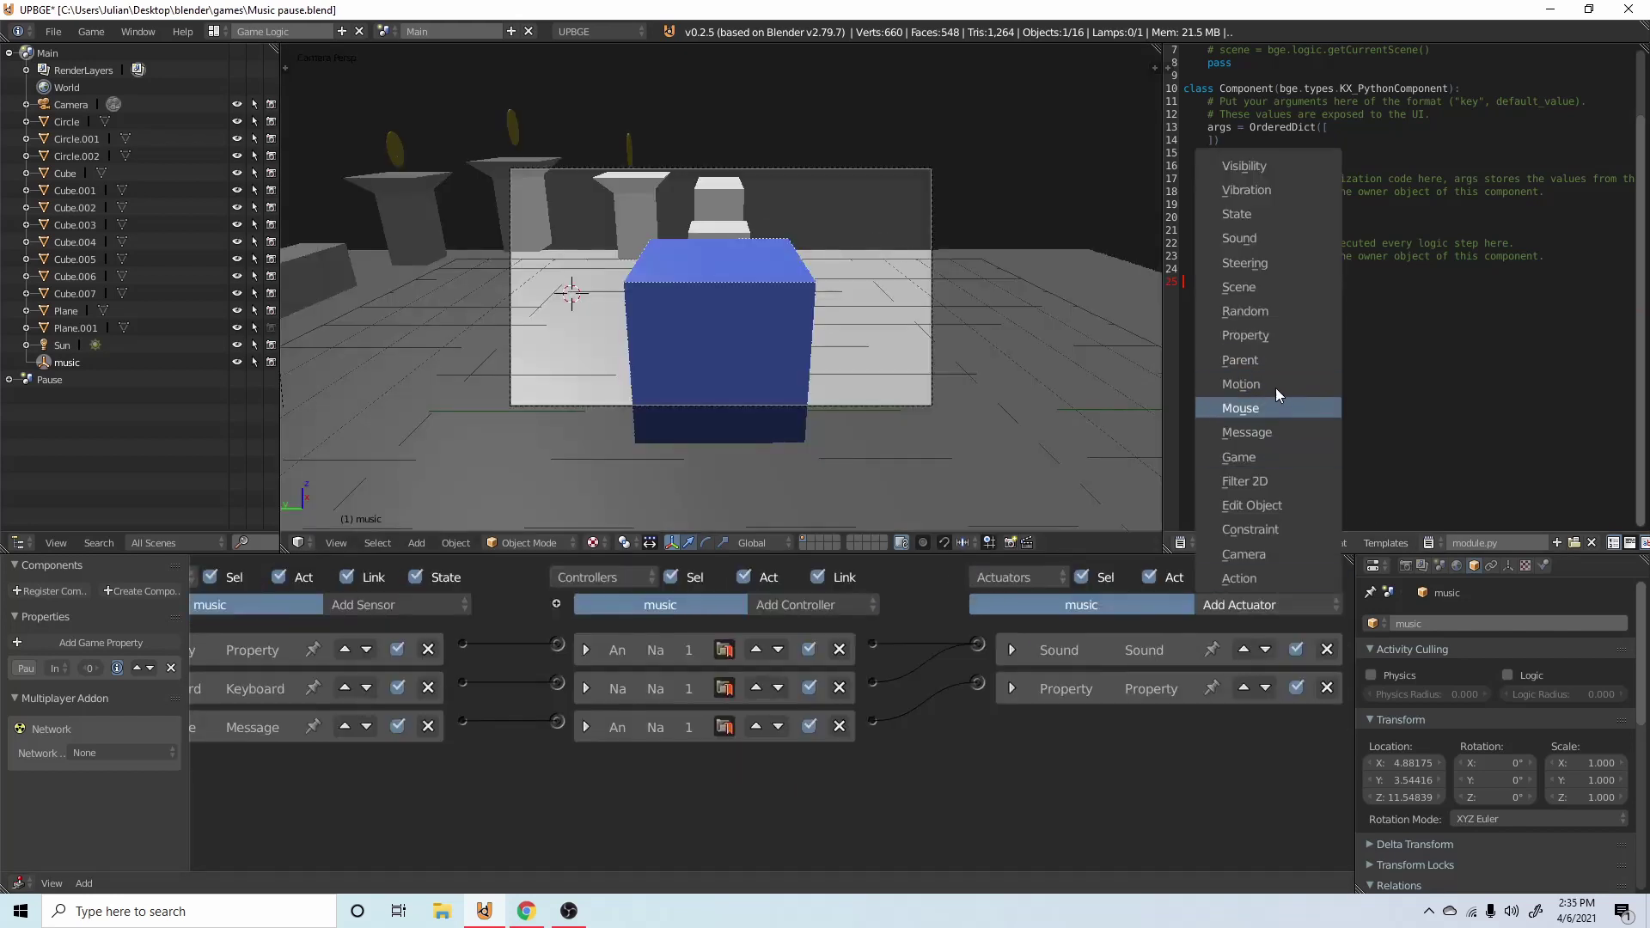
left_click(1271, 334)
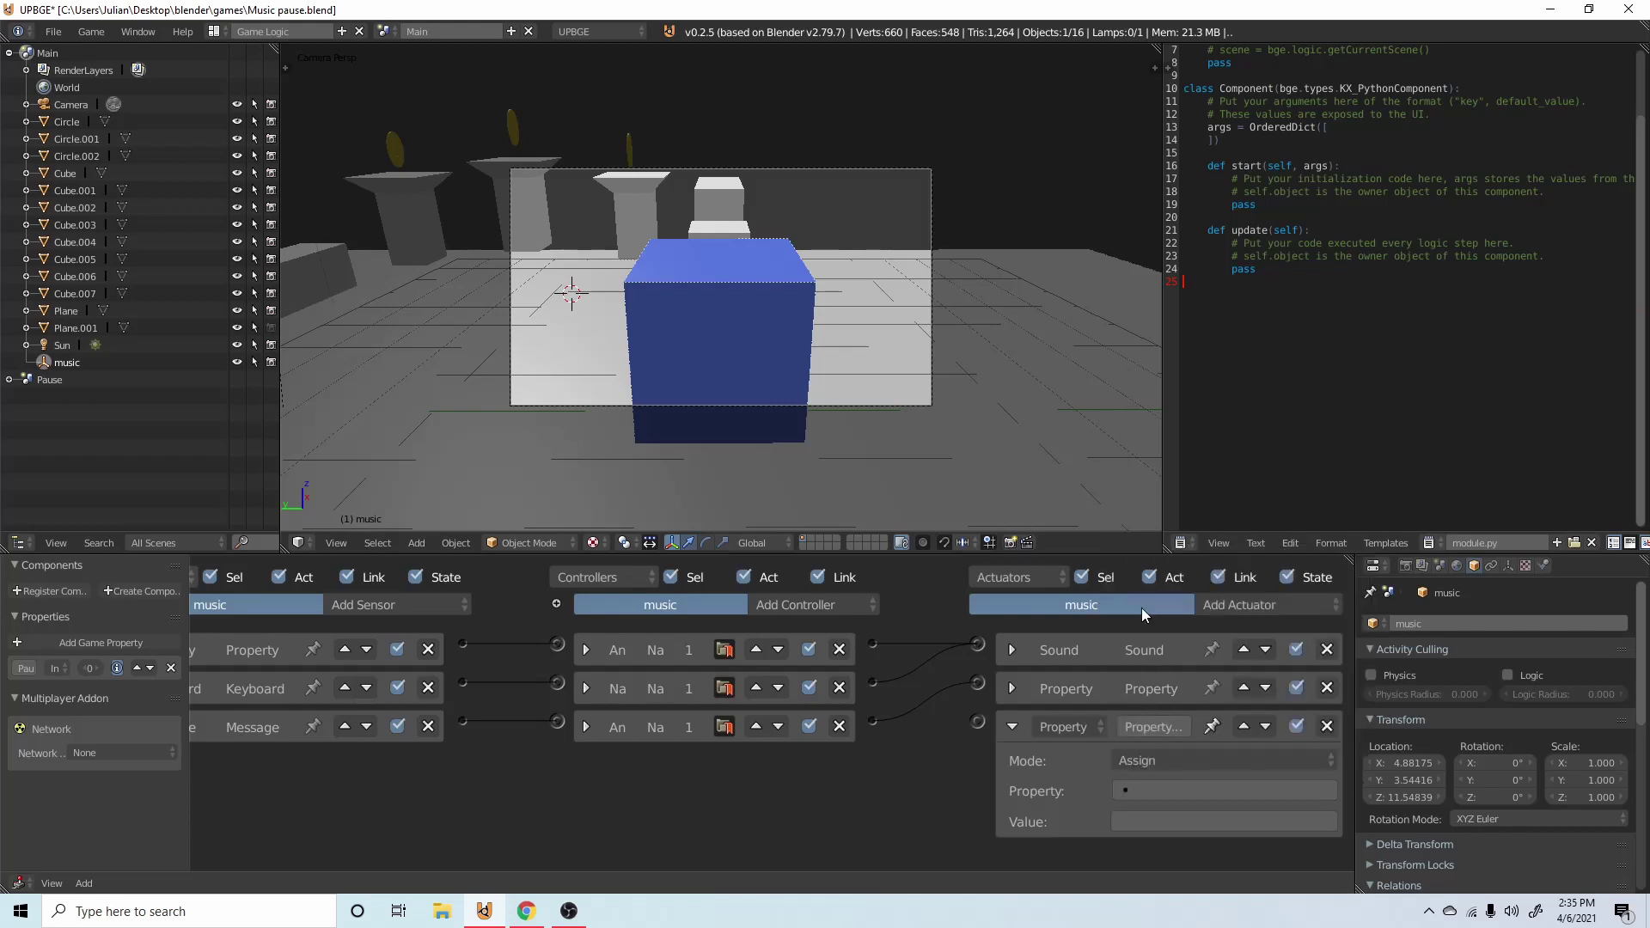
left_click(1167, 789)
left_click(1173, 557)
left_click(1167, 820)
type("1")
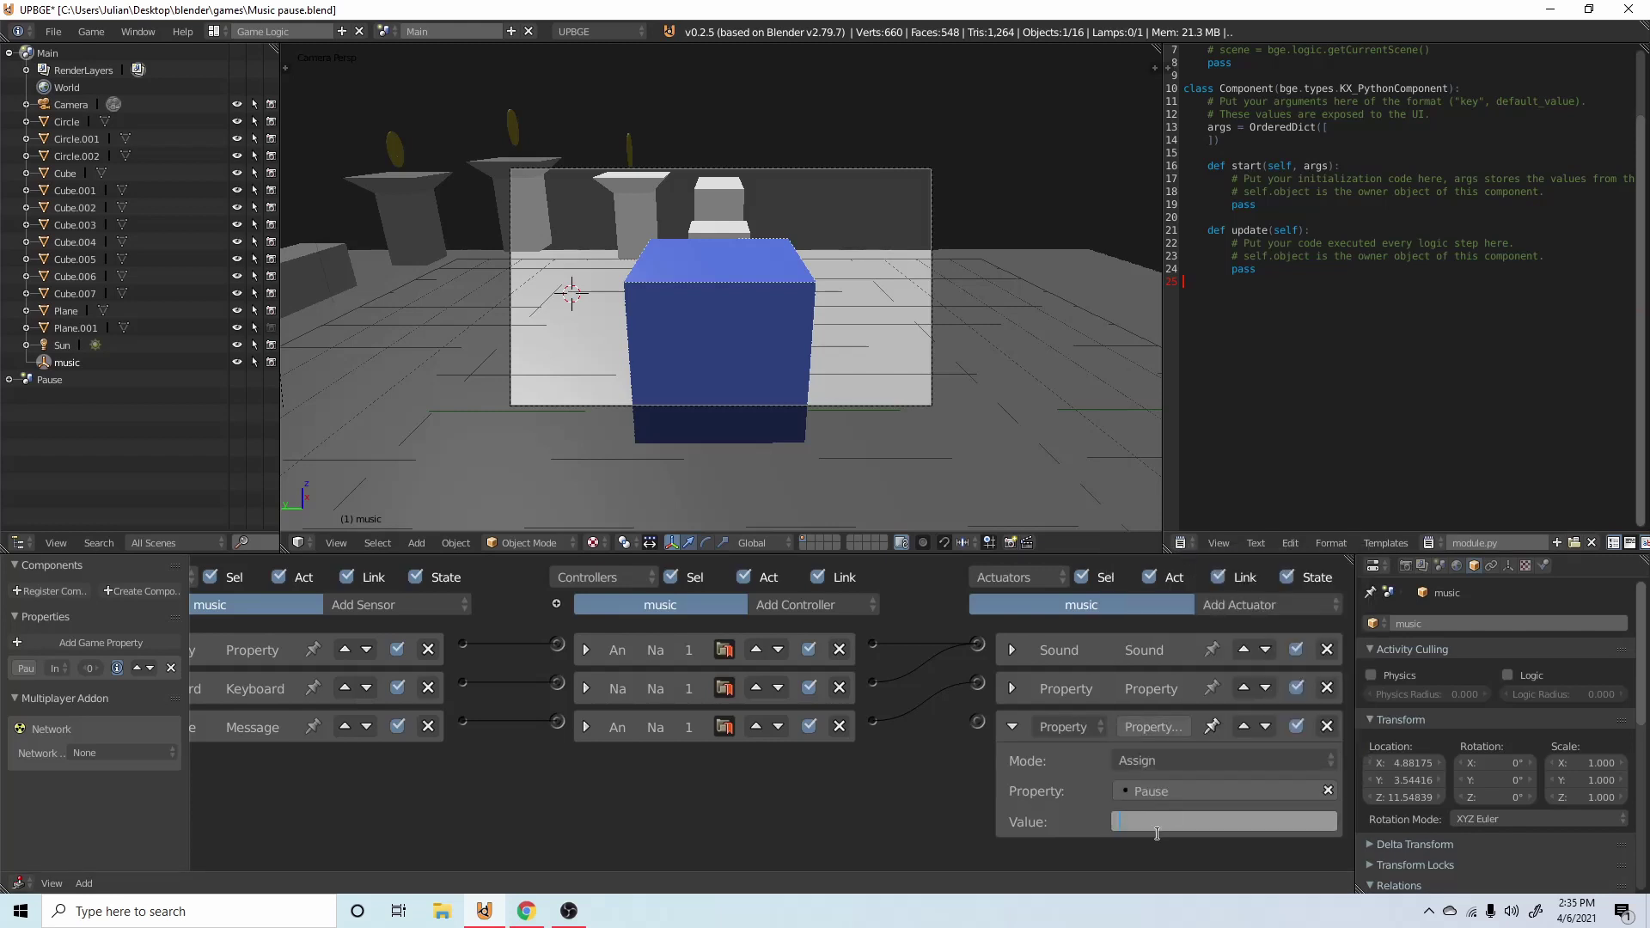
key("Return")
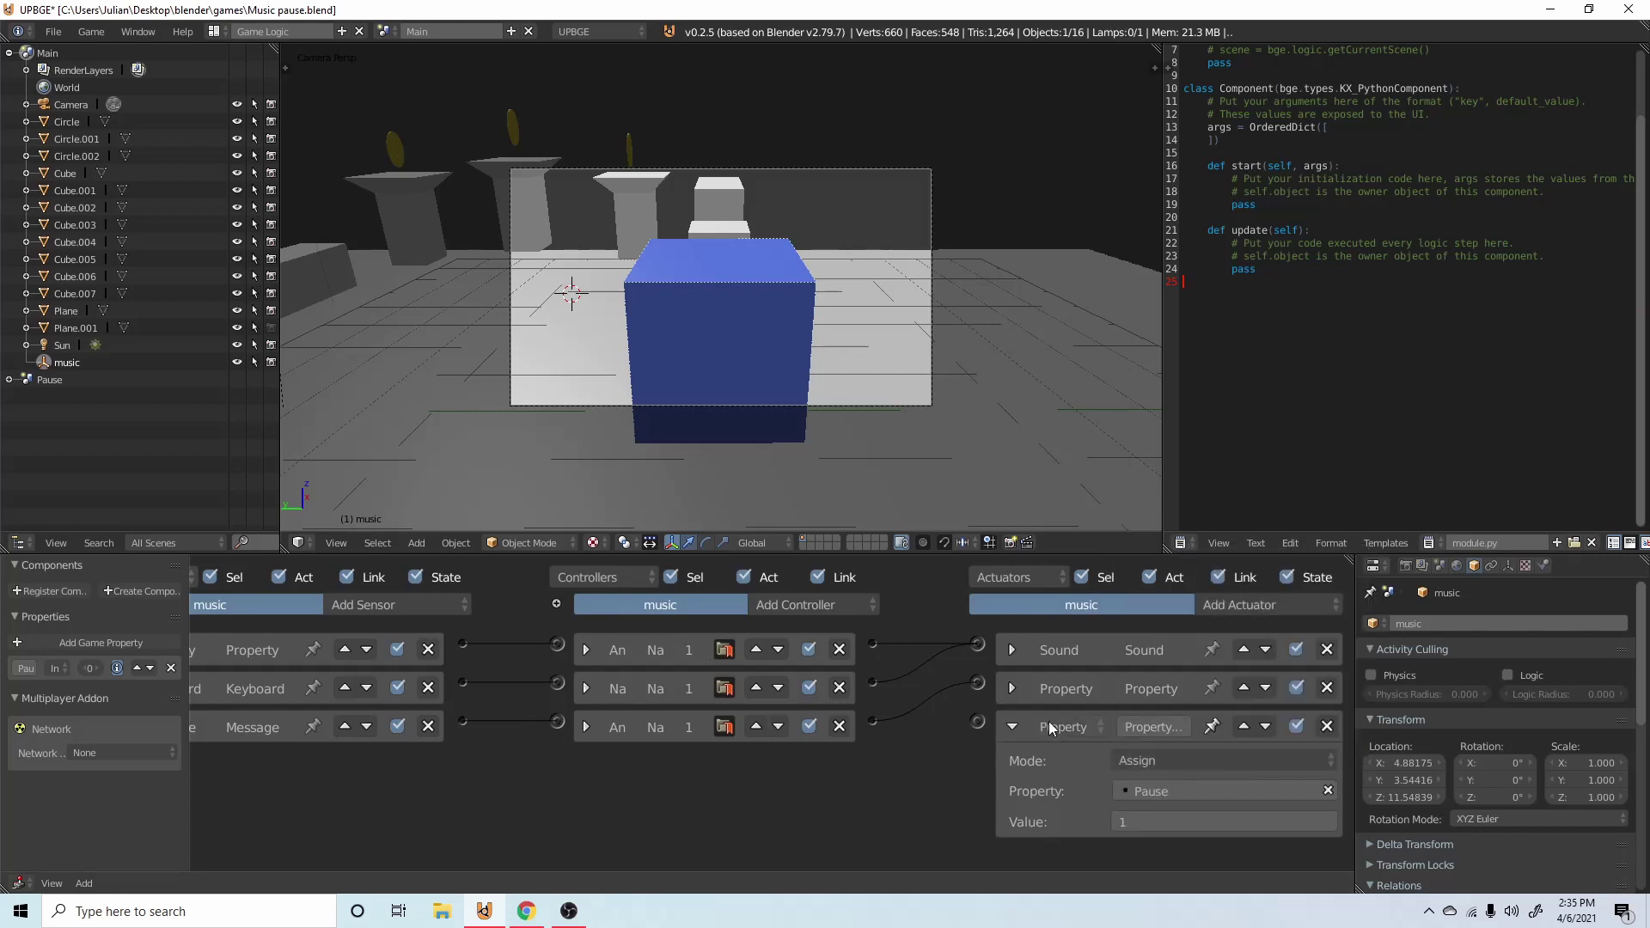
Step: Move the new Property actuator up one place and link the Keyboard sensor to it through a new And controller
left_click(1243, 727)
scroll(621, 740, "left", 3, "ctrl")
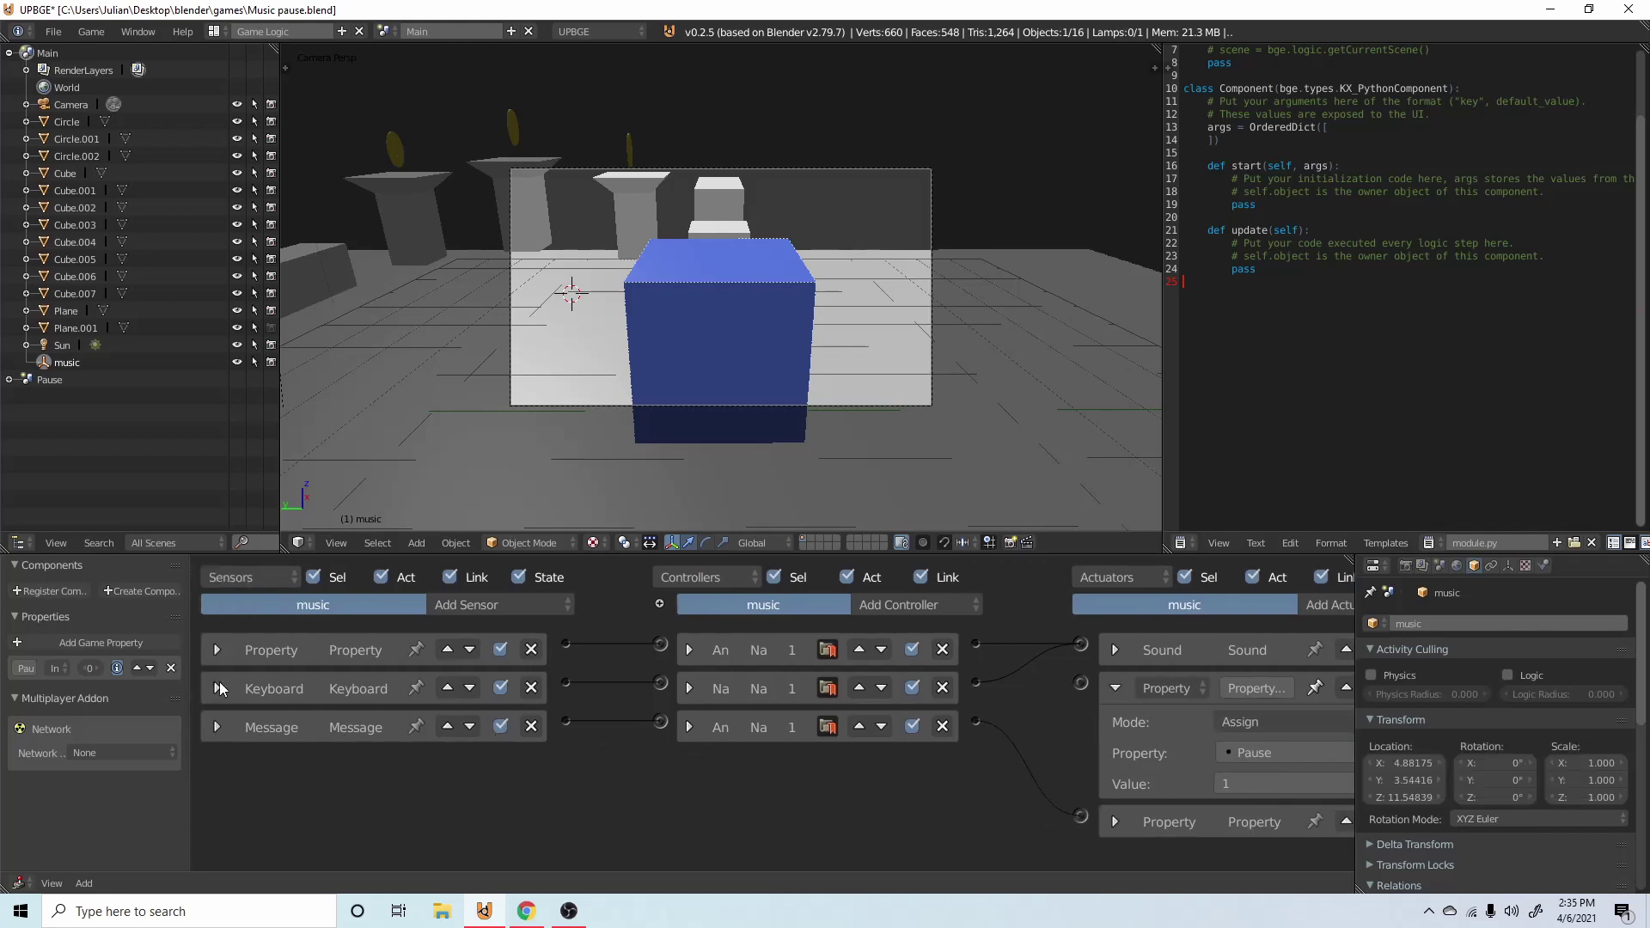
left_click_drag(569, 683, 1079, 684)
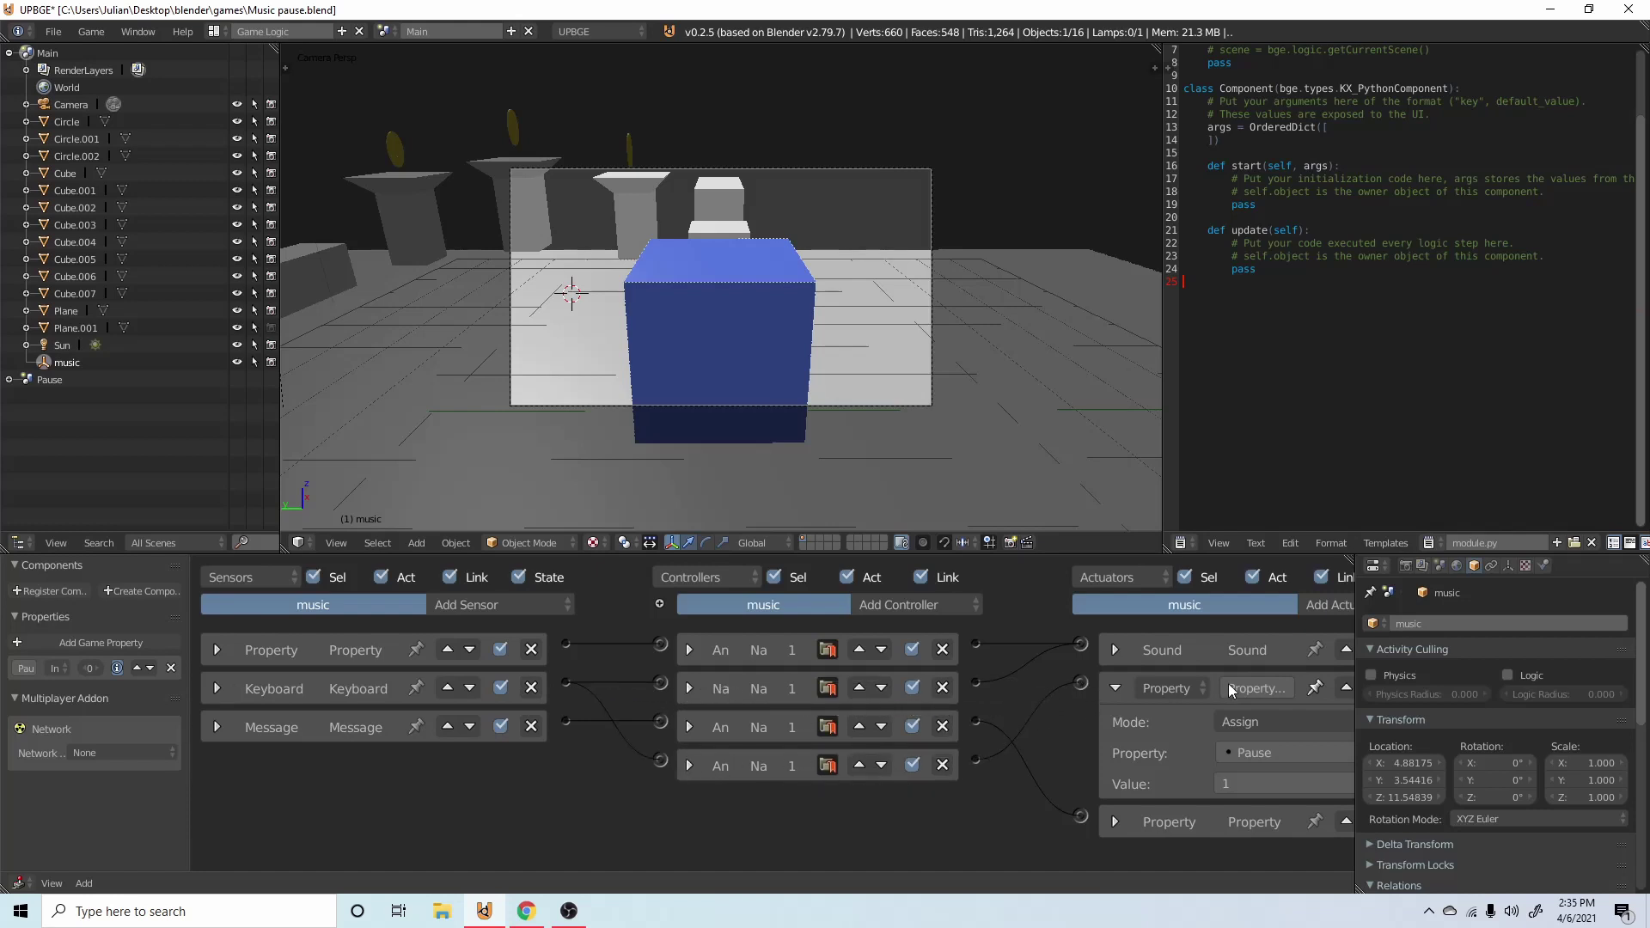
Step: Collapse the Property actuator that assigns 1 and save the file
scroll(1213, 758, "up", 2)
middle_click_drag(1247, 785, 1160, 739, "ctrl")
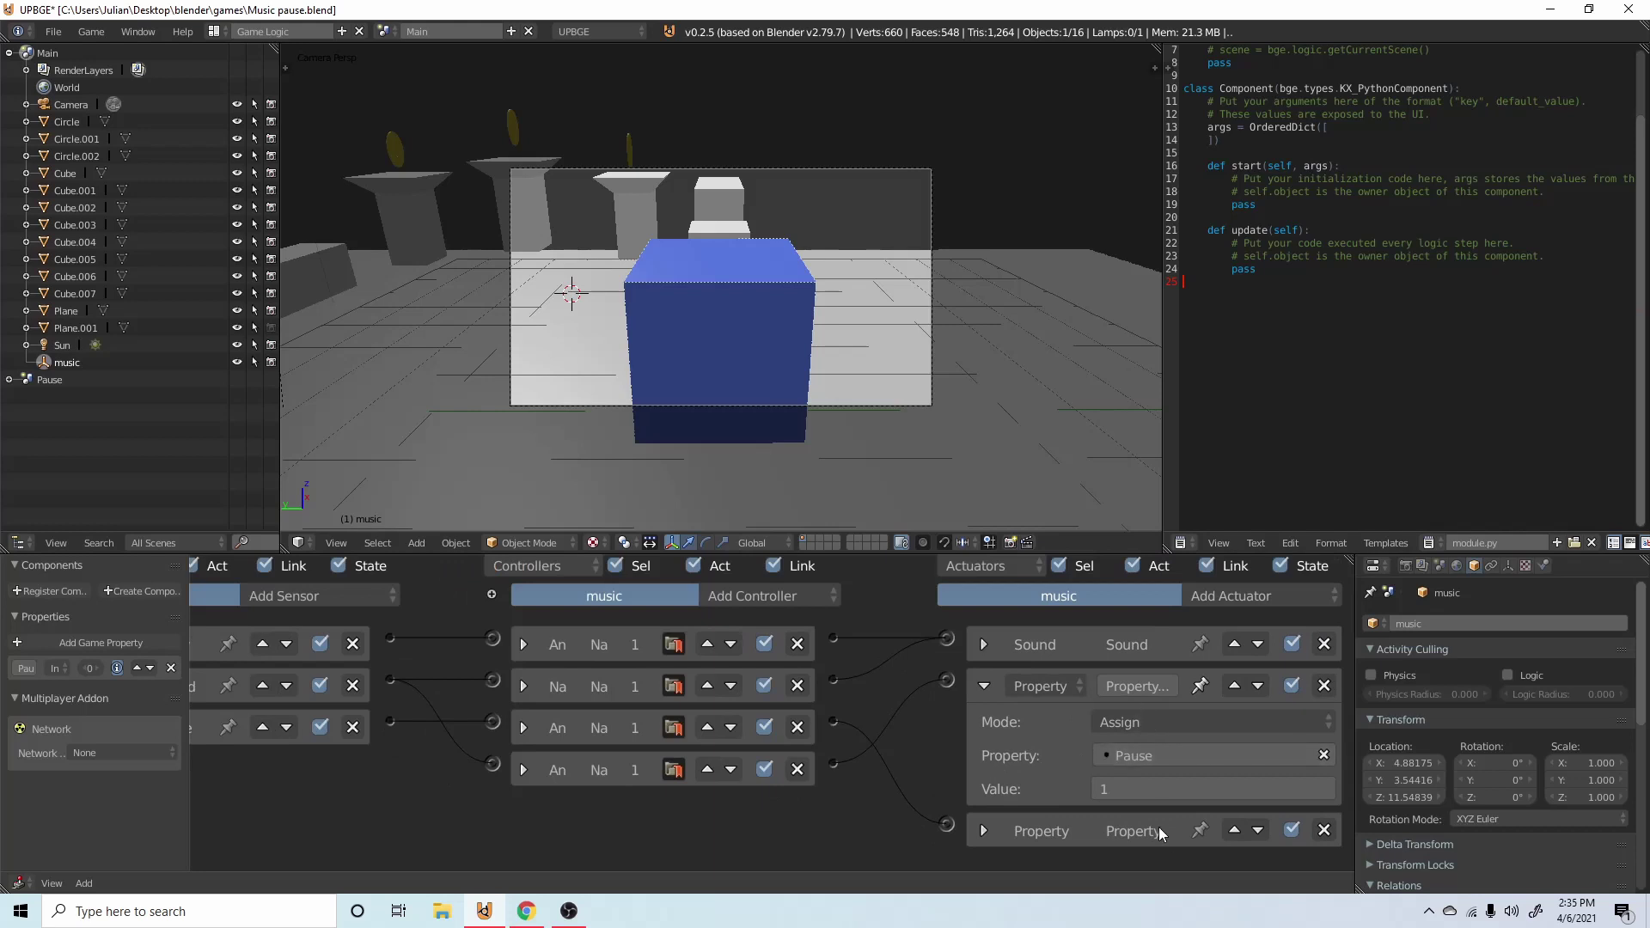
left_click(986, 684)
key("ctrl+s")
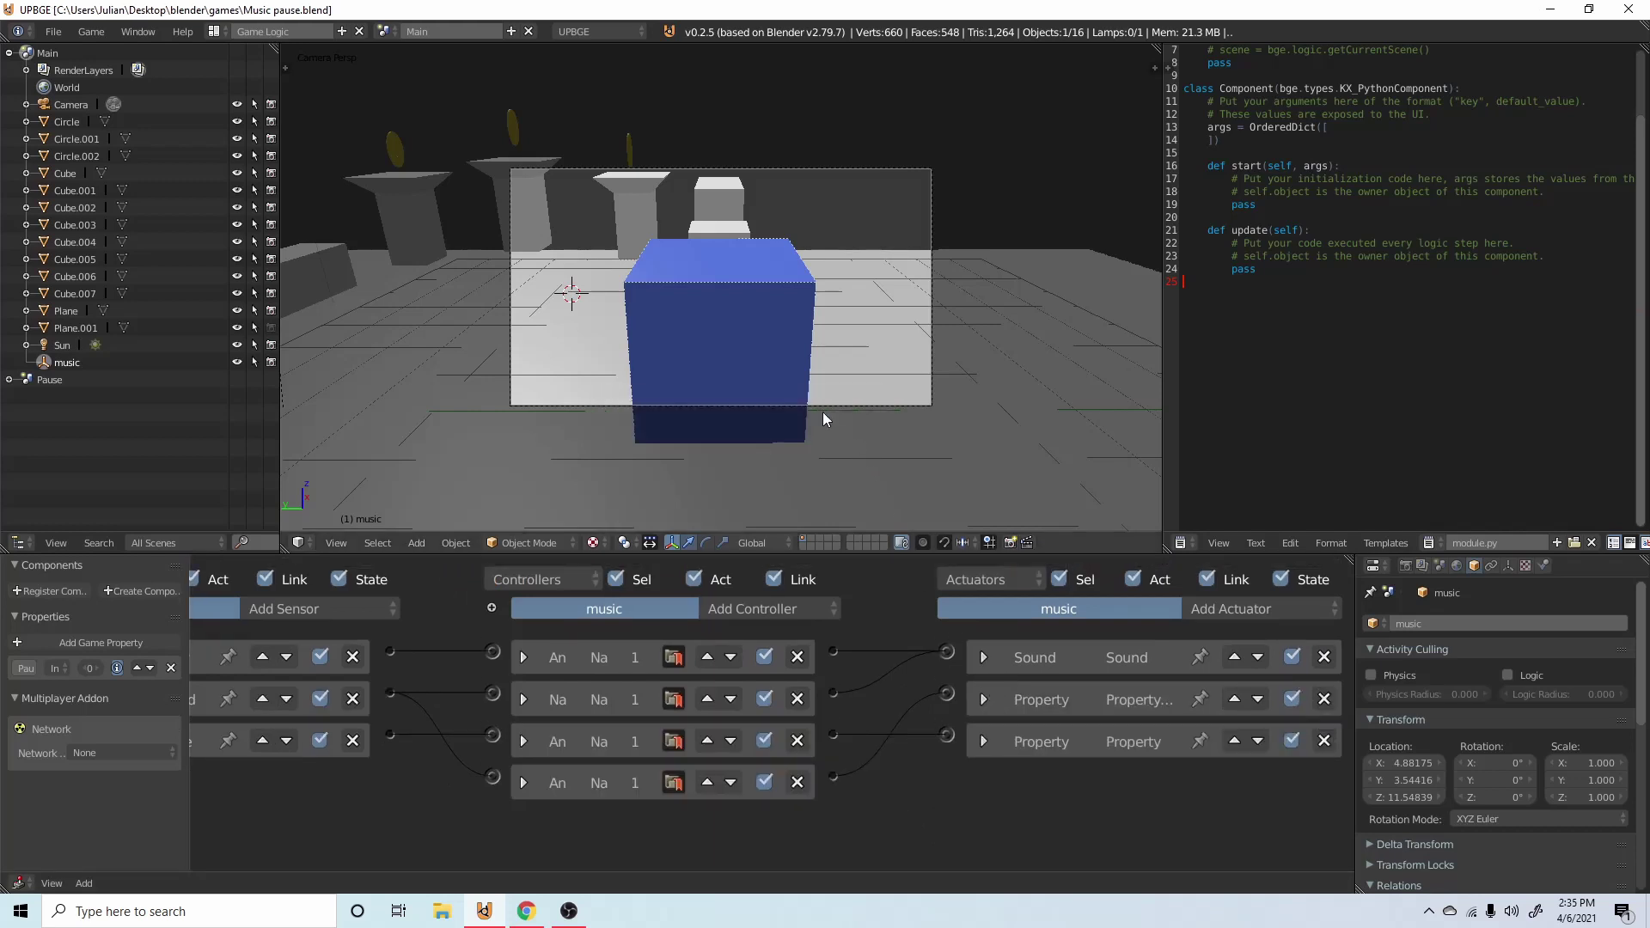
Step: Run the game, drive the cube forward, pause the game and resume it with the Resume button
key("p")
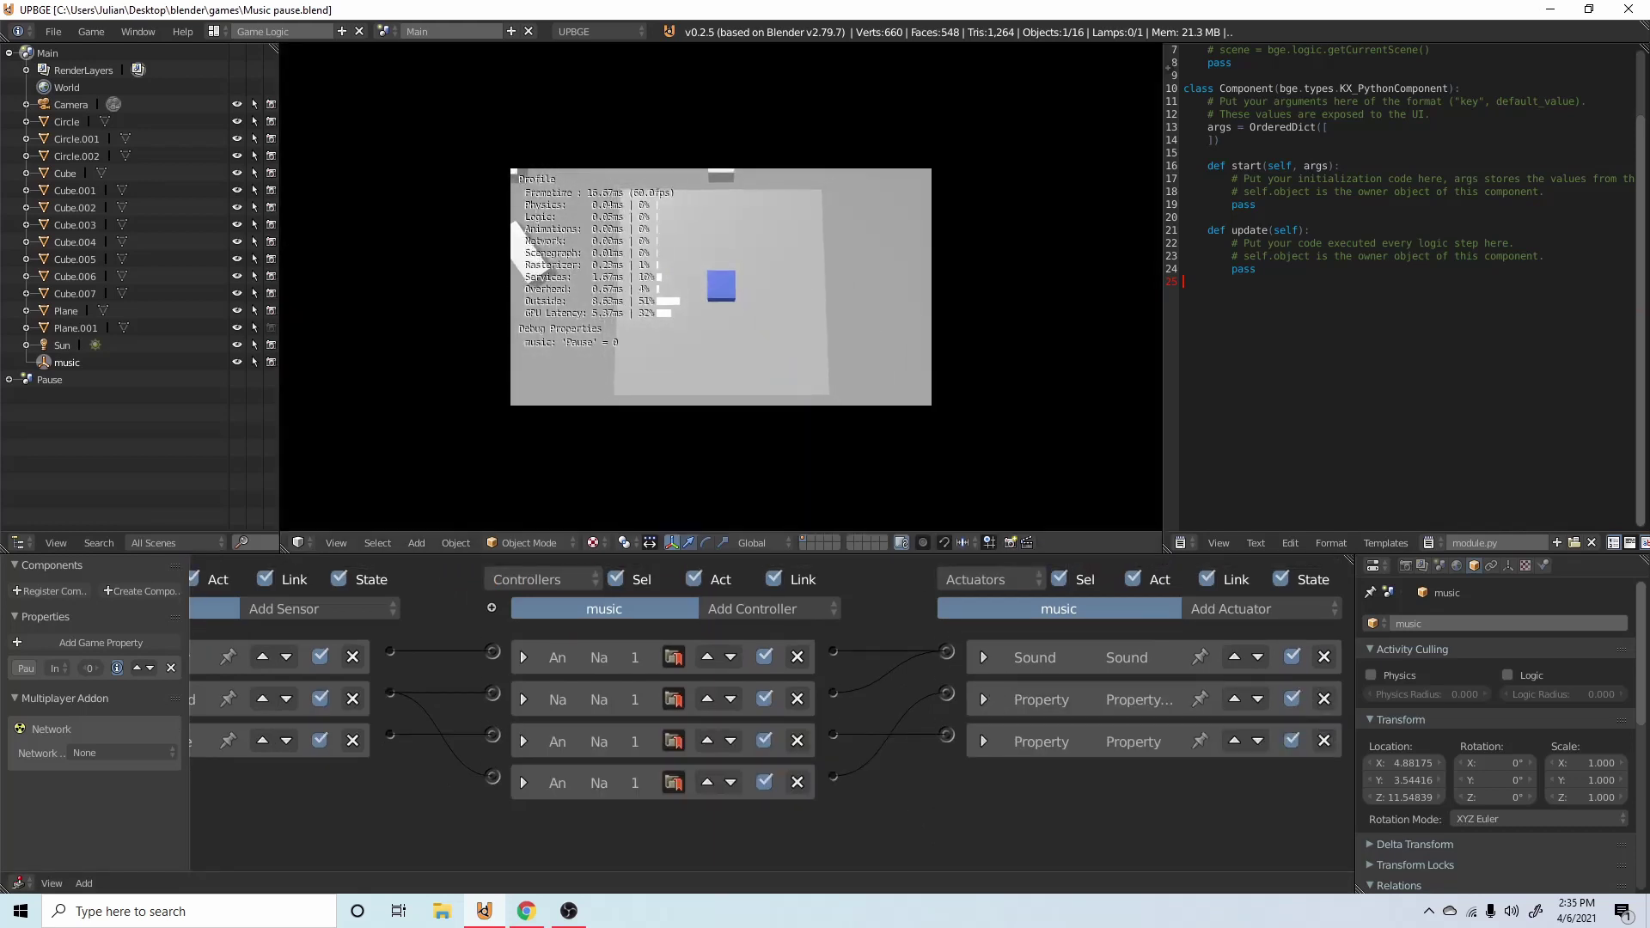
key("w")
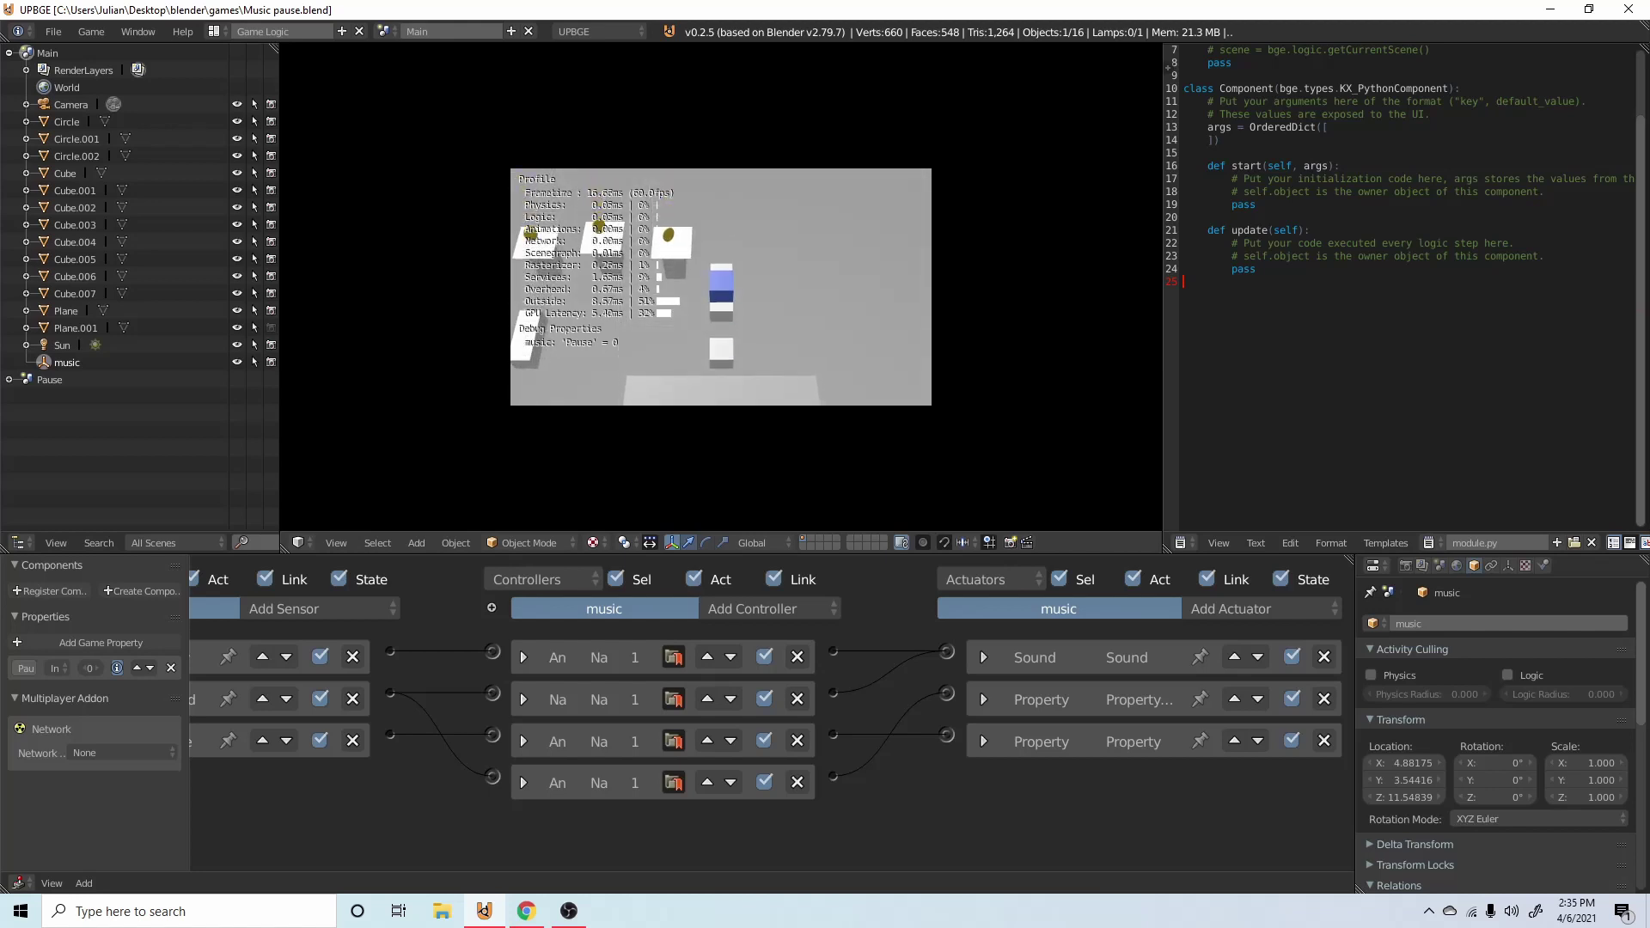
key("p")
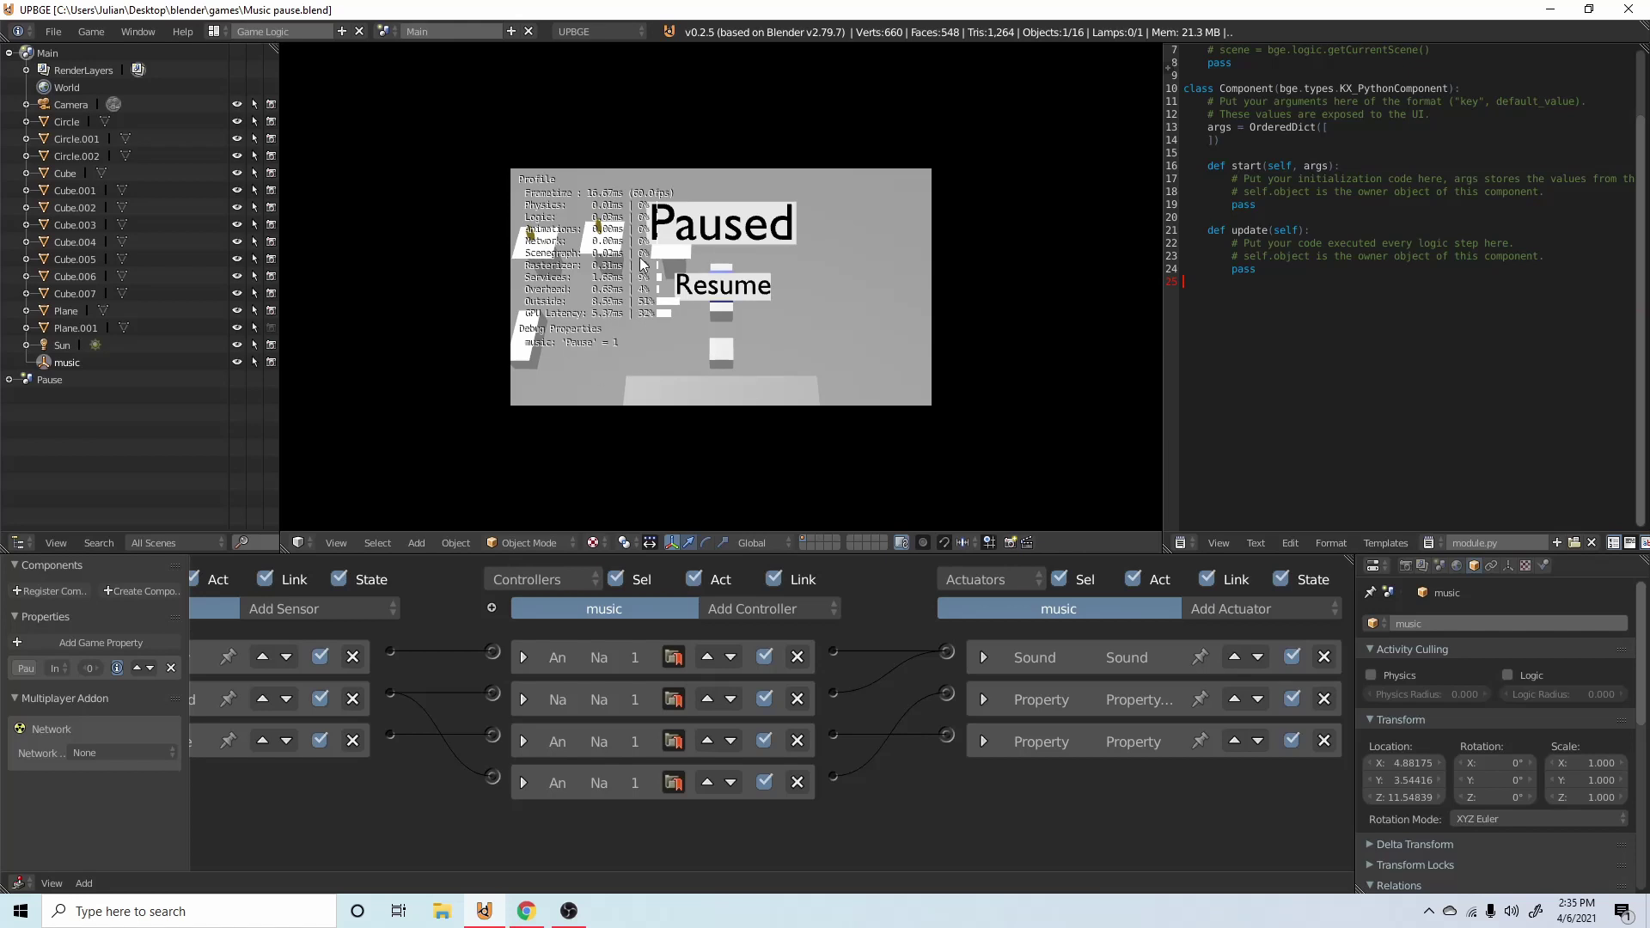
left_click(722, 285)
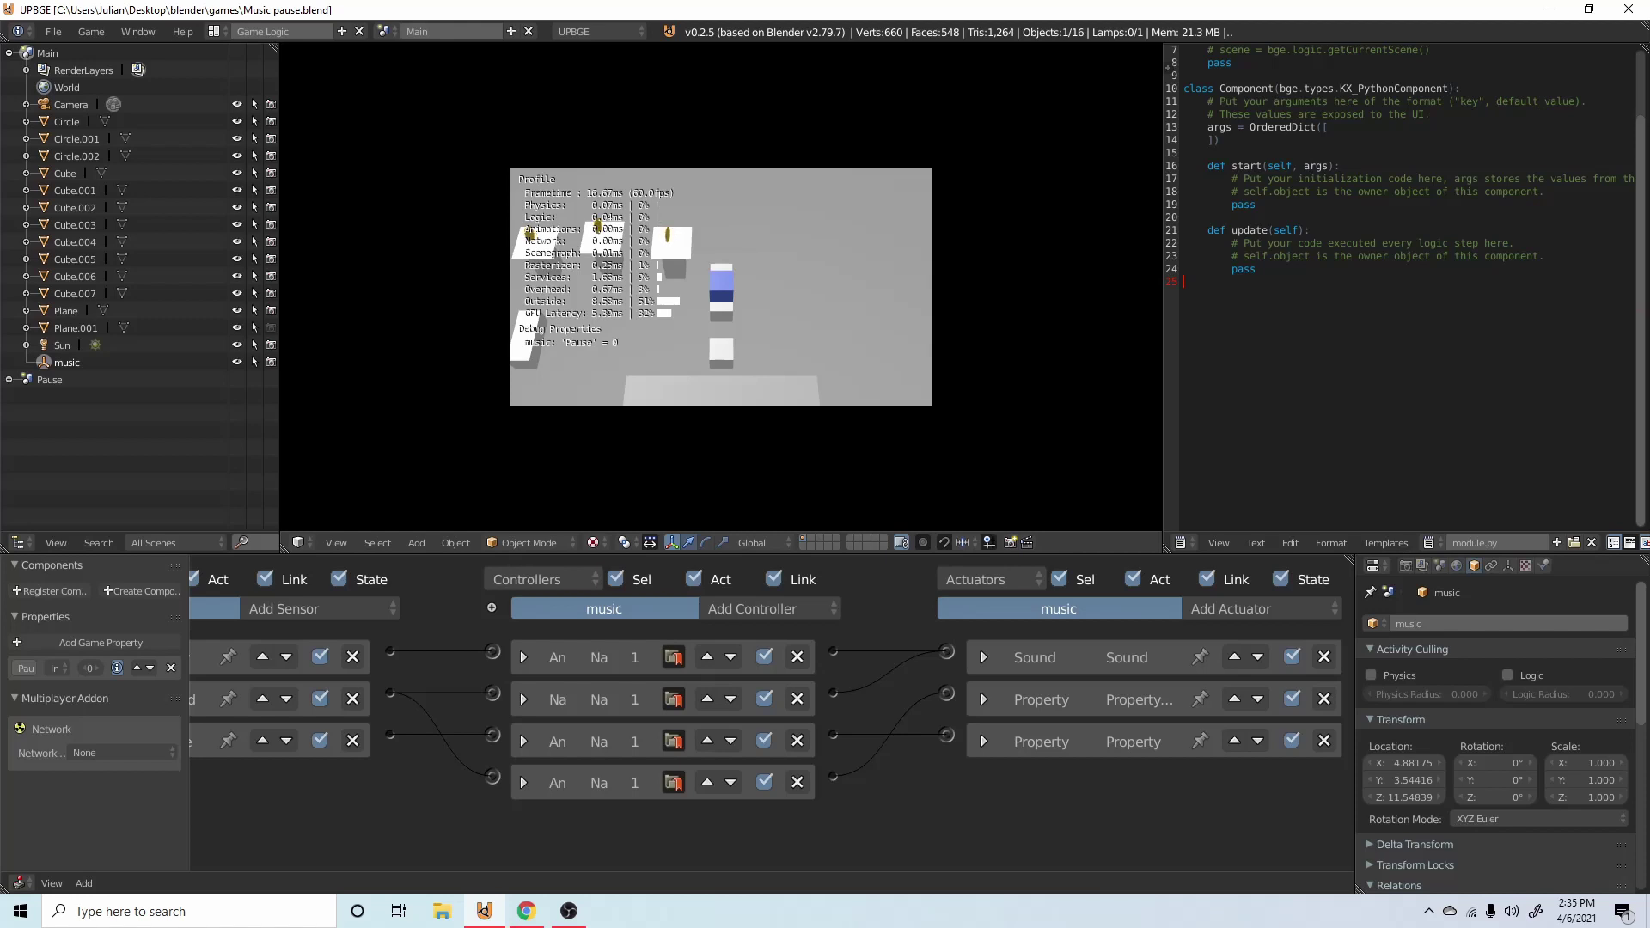
Step: Move and jump the cube around the level, pause and resume once more, and end the game
key("w")
key("space")
key("a")
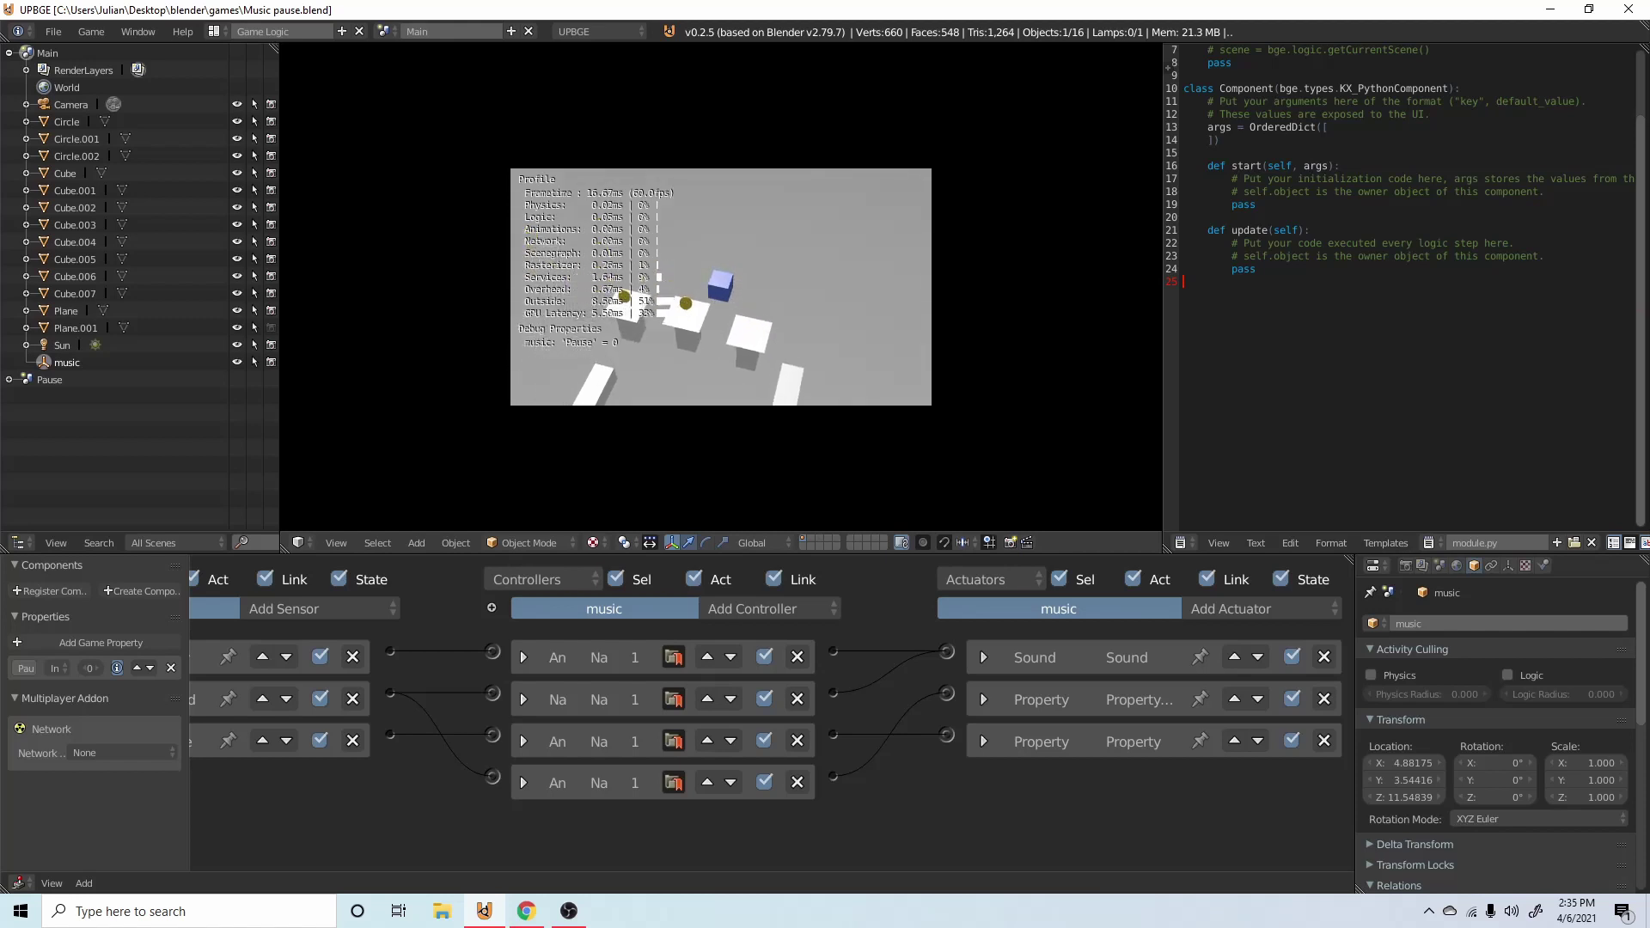
key("w")
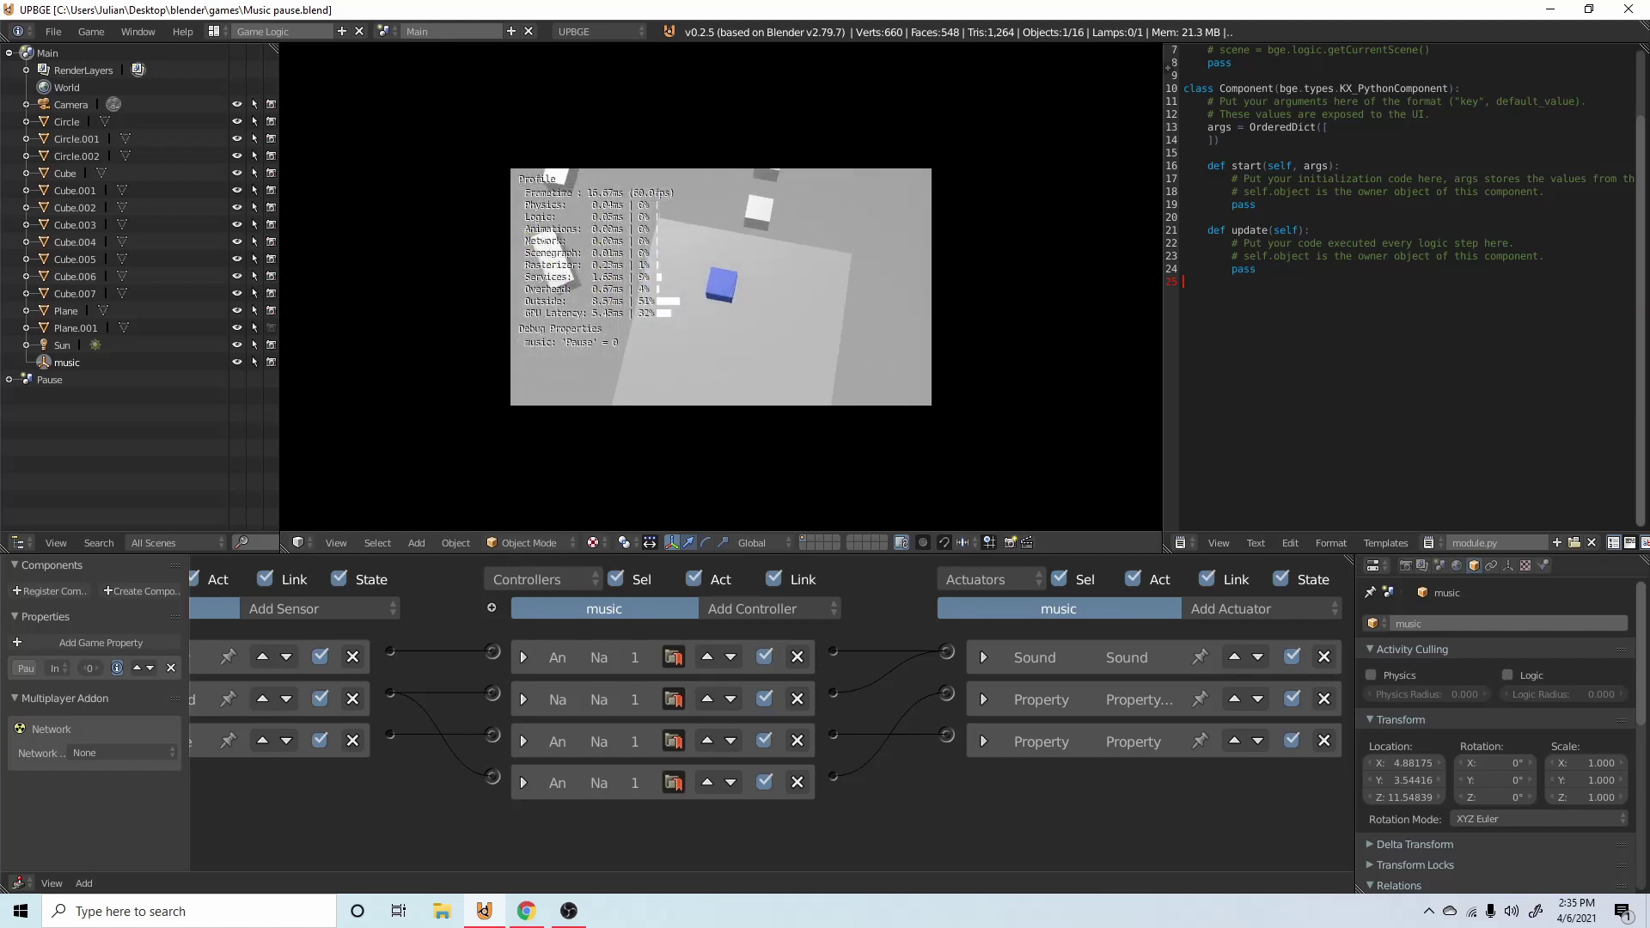
key("w")
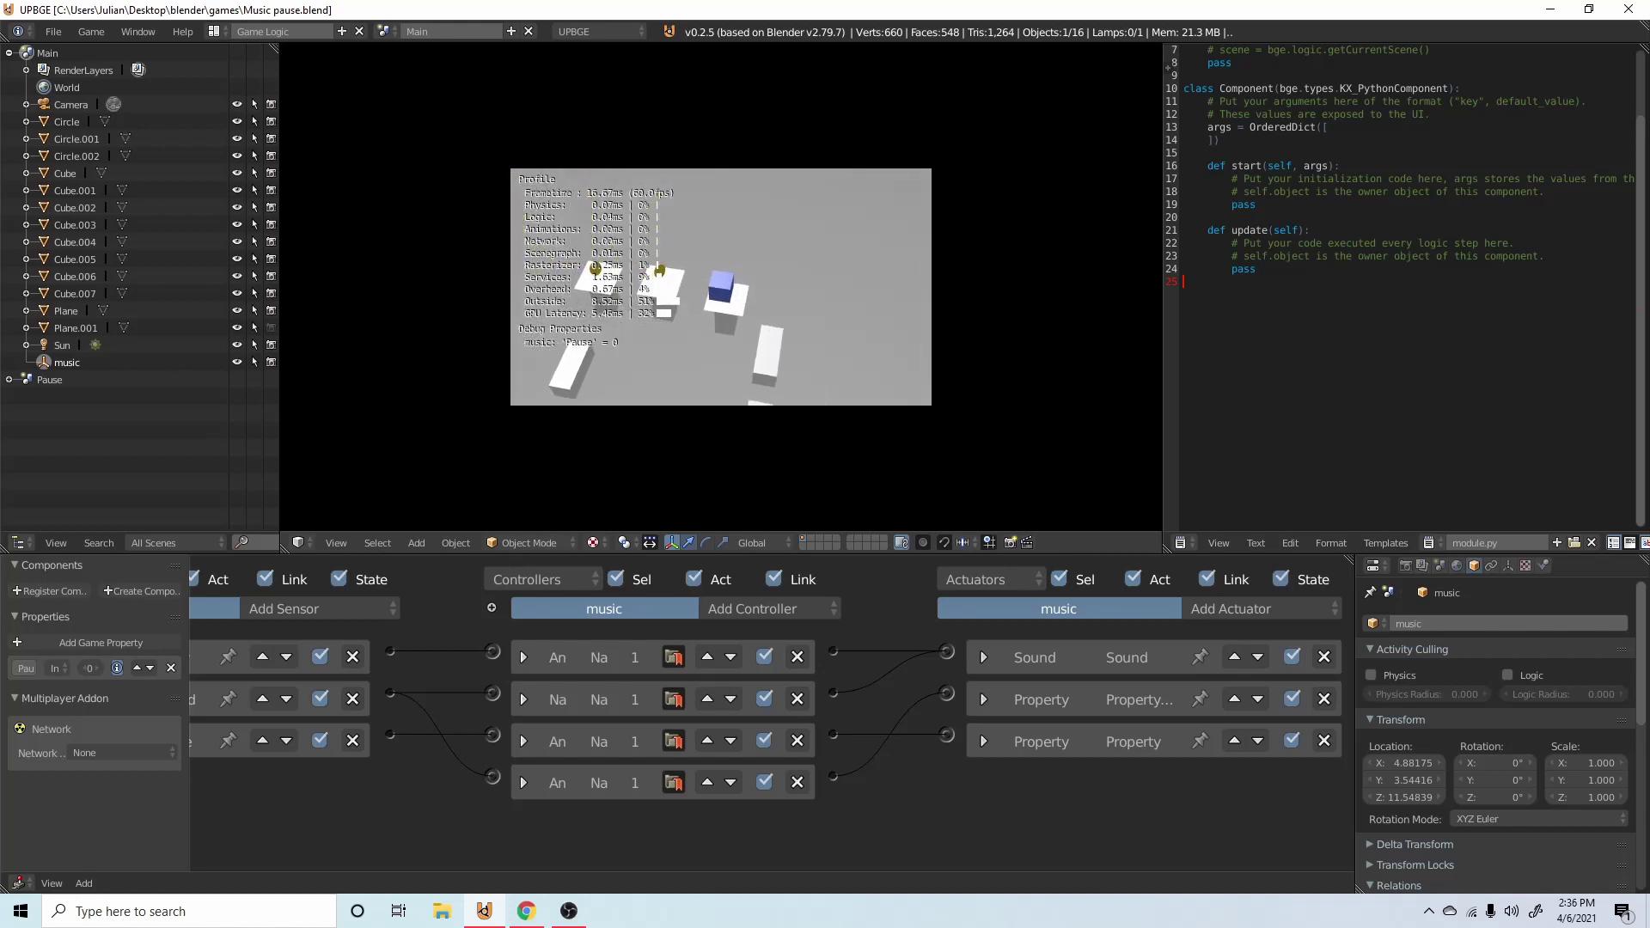
key("p")
left_click(691, 289)
key("Escape")
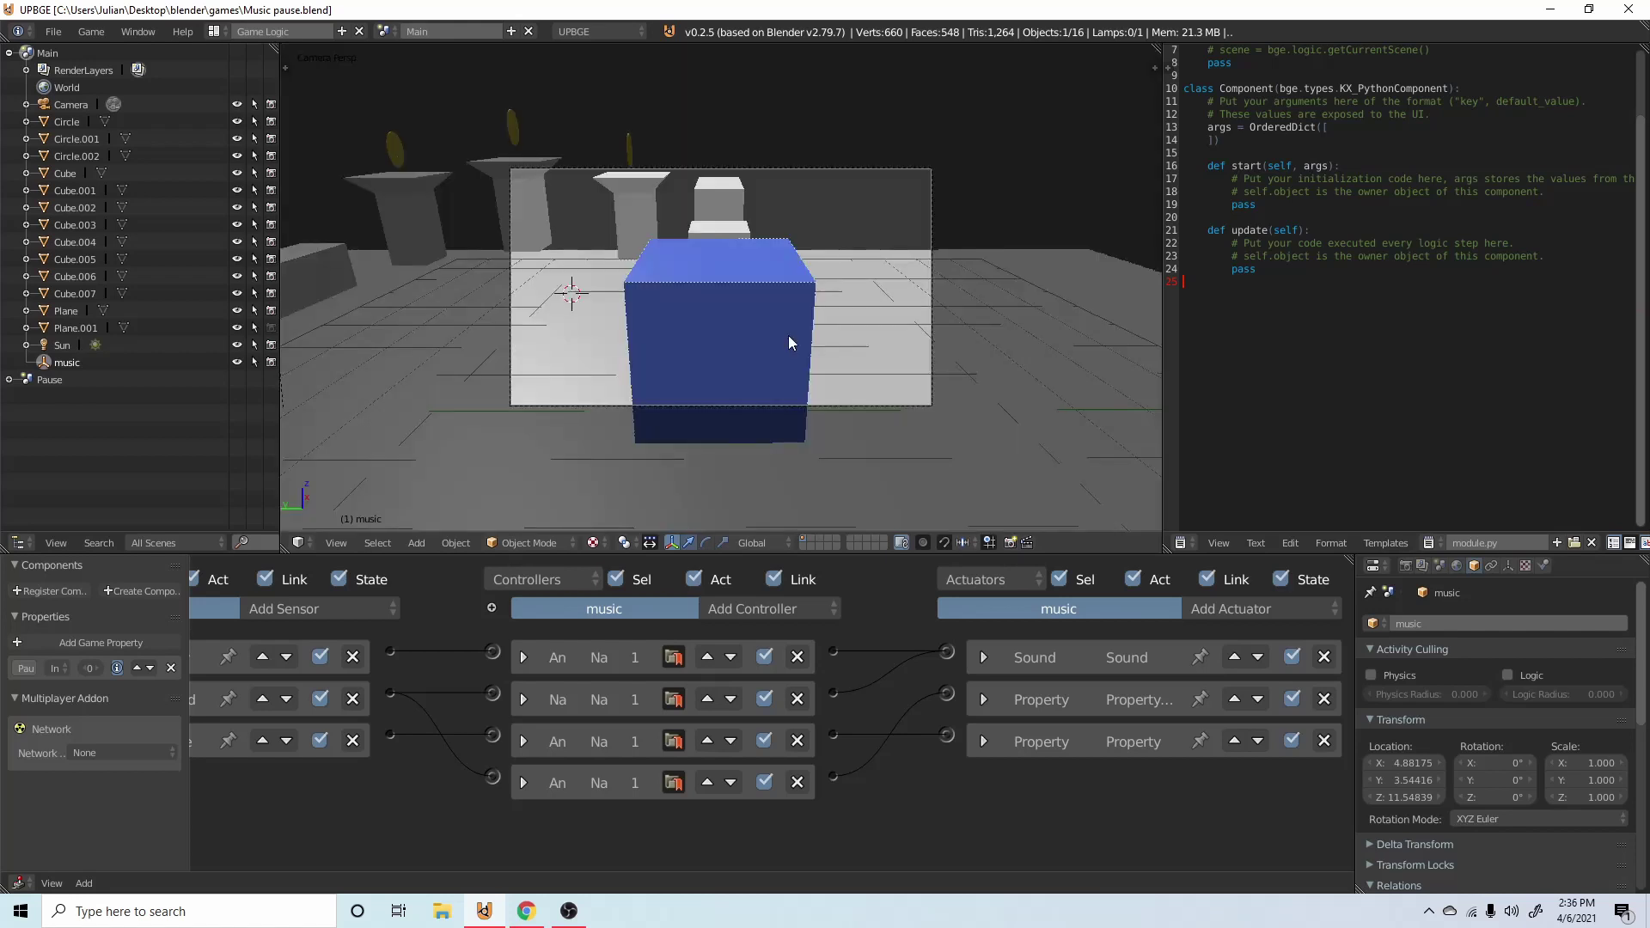